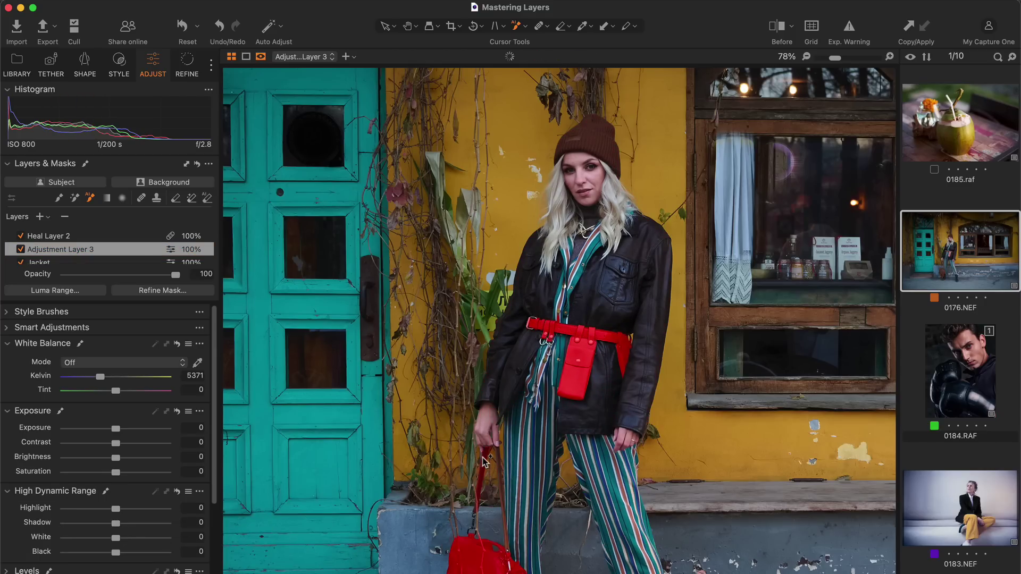
AI-mask the woman with a selection box, then the boxer's face, then only his iris.
drag(466, 86, 693, 573)
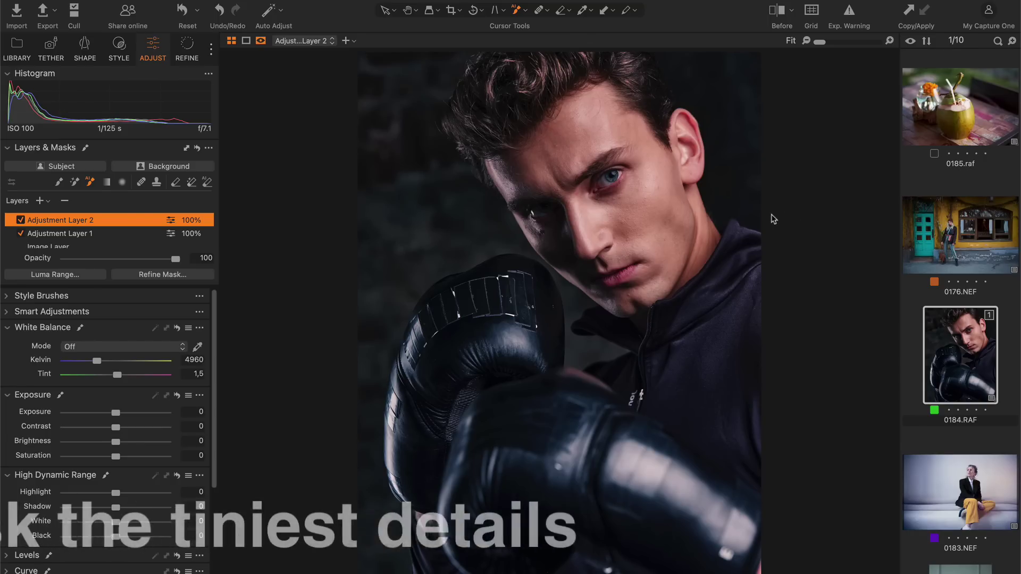
click(655, 221)
scroll(612, 170, up, 5)
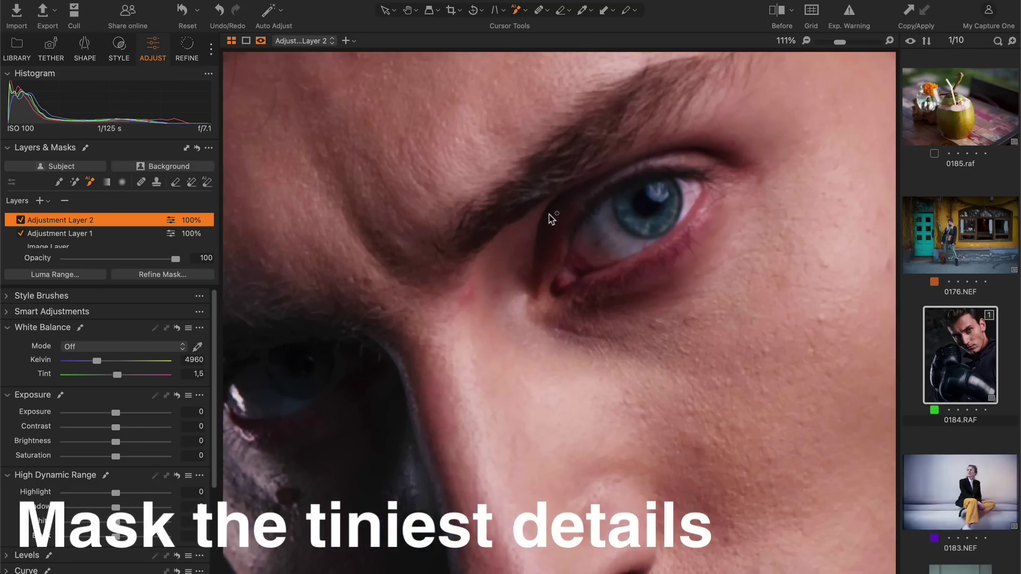
scroll(615, 155, up, 4)
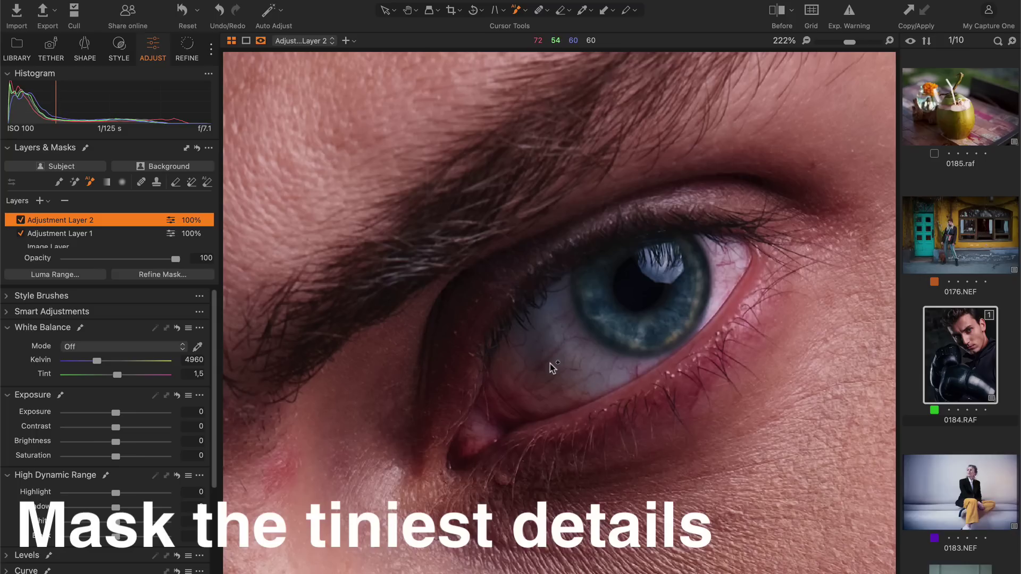
drag(551, 367, 532, 392)
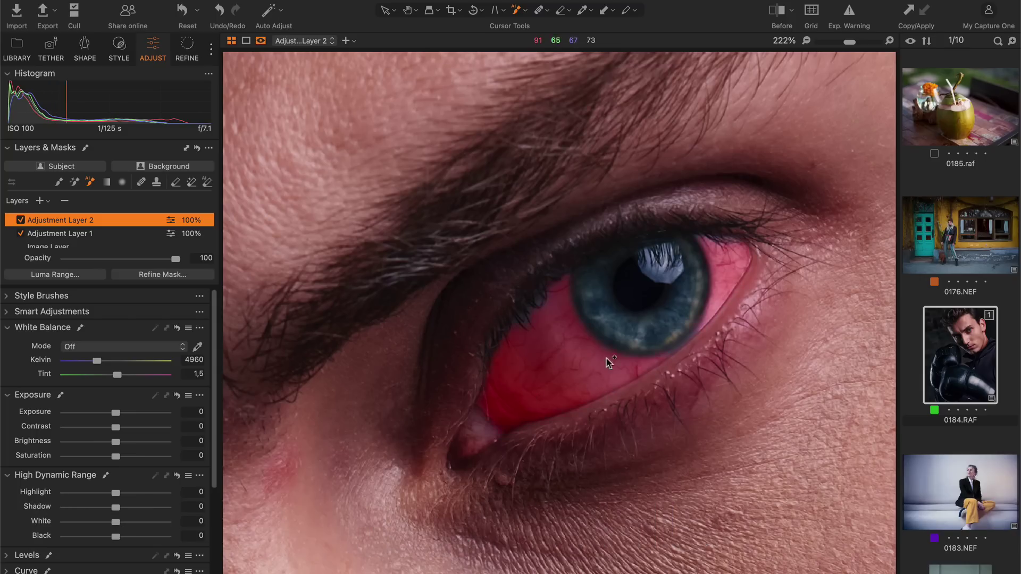
click(639, 340)
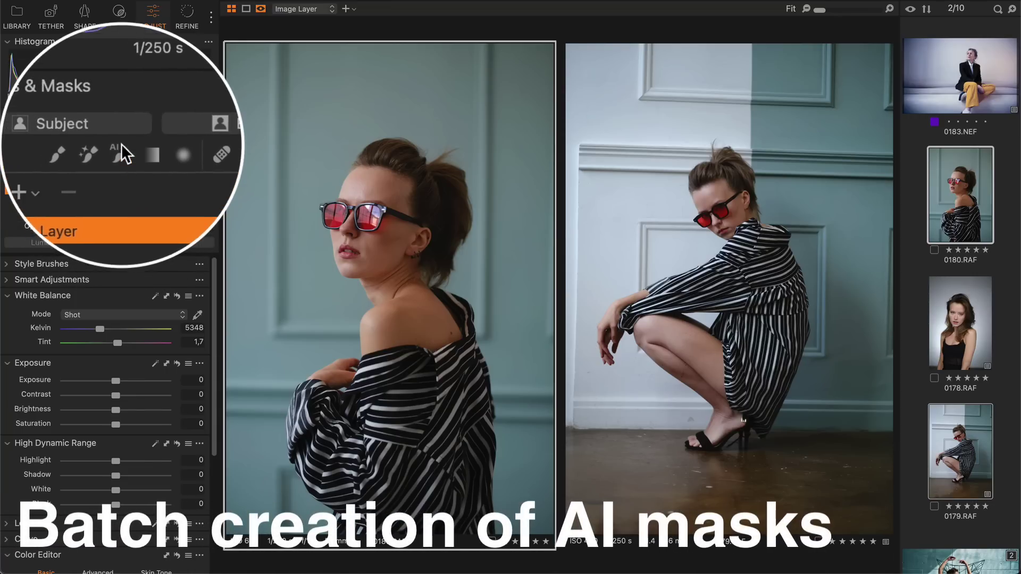
Add Subject and Background AI masks to both selected photos and apply the COLD BACKGROUND style.
click(73, 137)
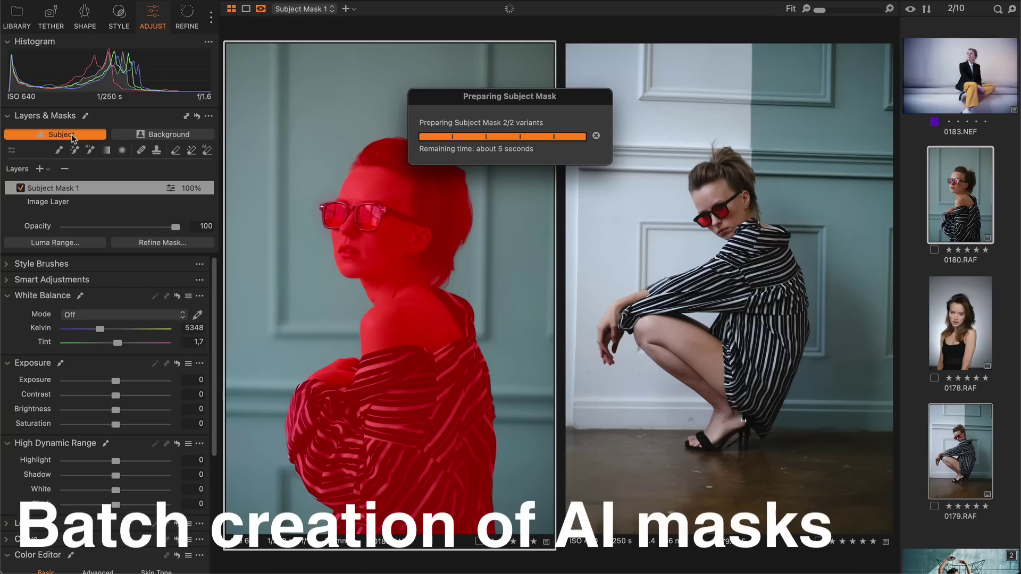
click(136, 134)
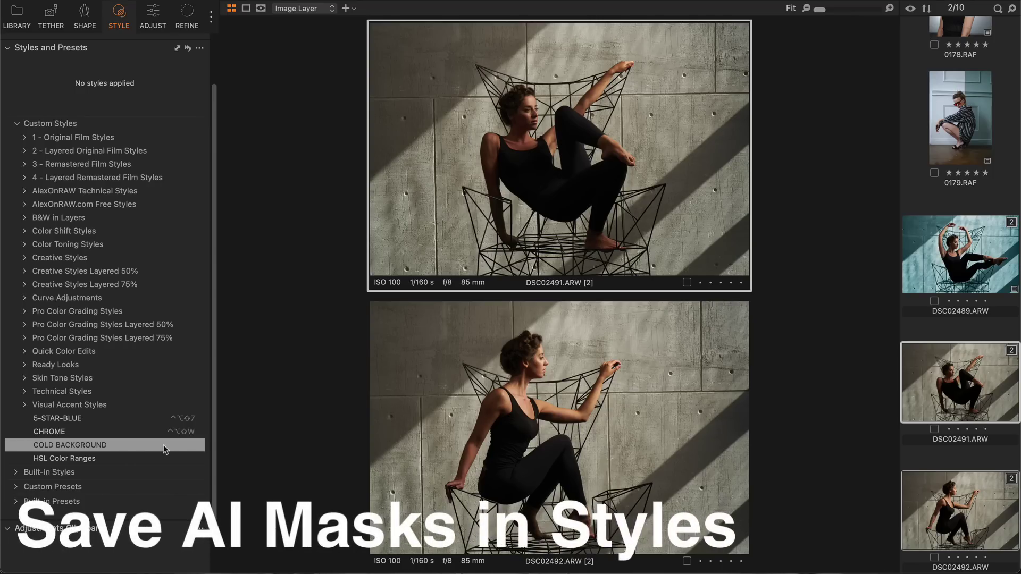
click(164, 450)
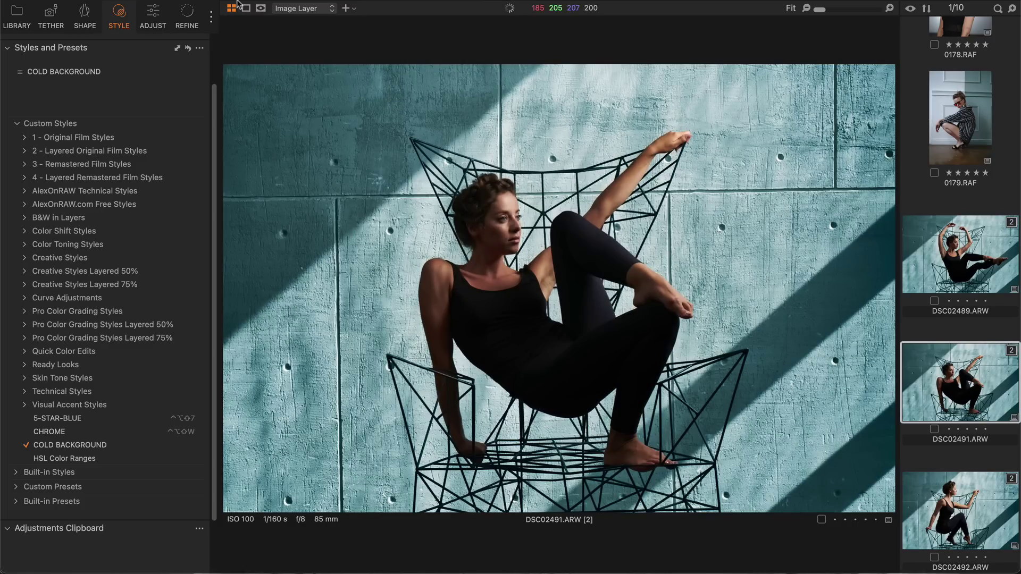
Display the Background Mask 1 layer on the styled dancer photo in the Adjust tab.
click(153, 16)
click(79, 187)
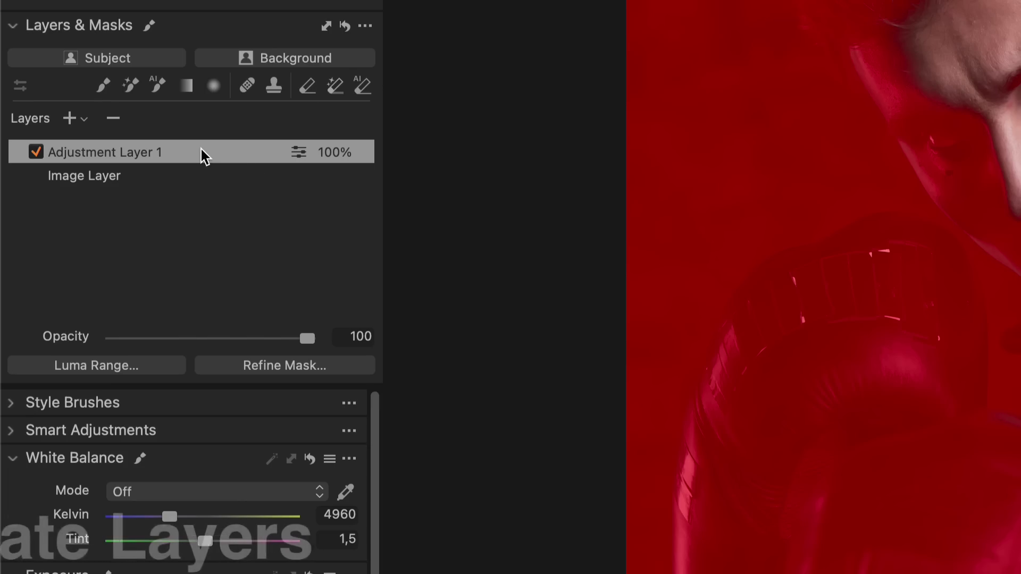
Duplicate Adjustment Layer 1 on the boxer photo with Duplicate Selected Layer.
right_click(200, 151)
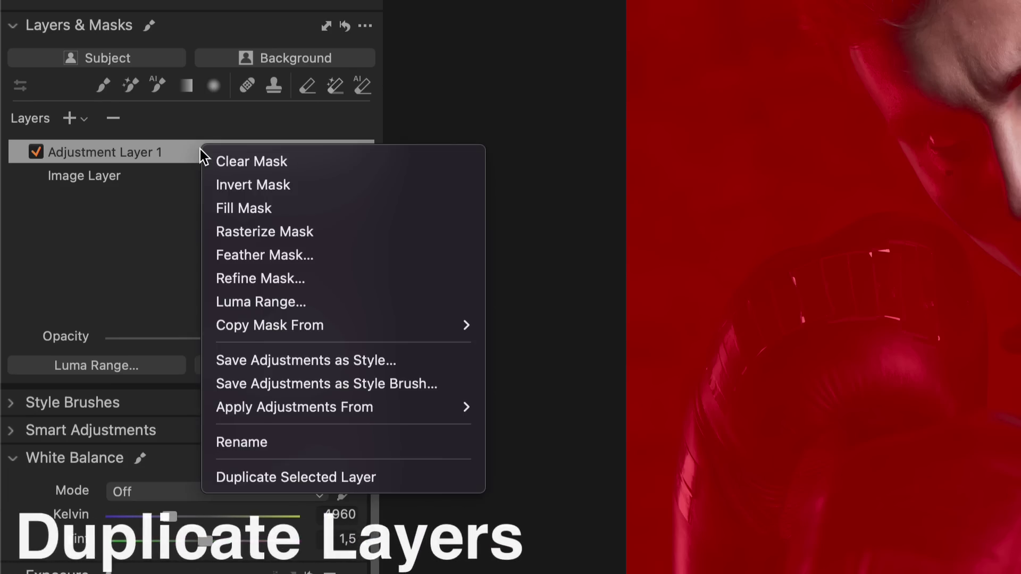
click(405, 478)
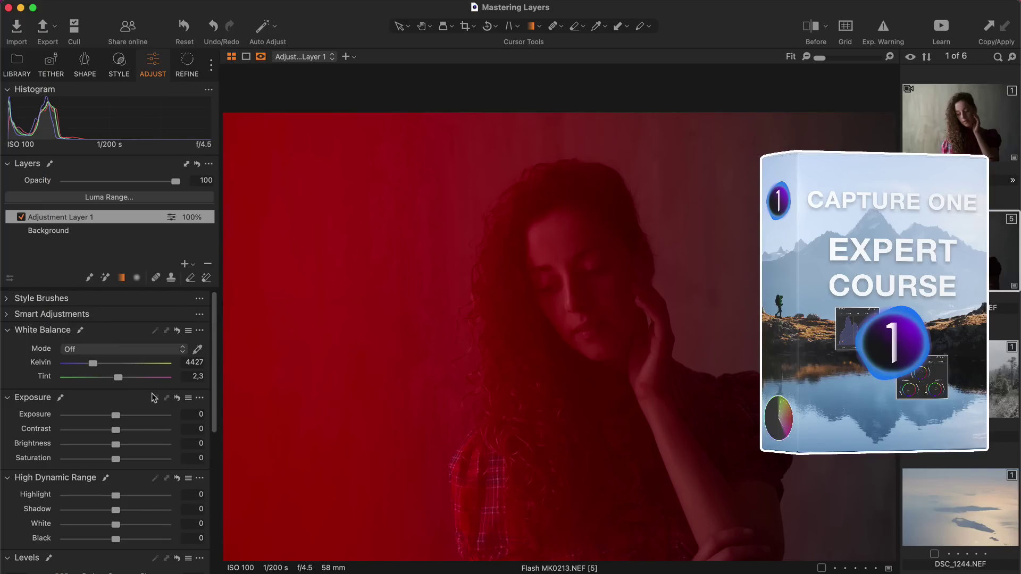
Adjust the Levels slider and pull the red curve down toward cyan.
scroll(153, 398, down, 10)
drag(202, 424, 74, 424)
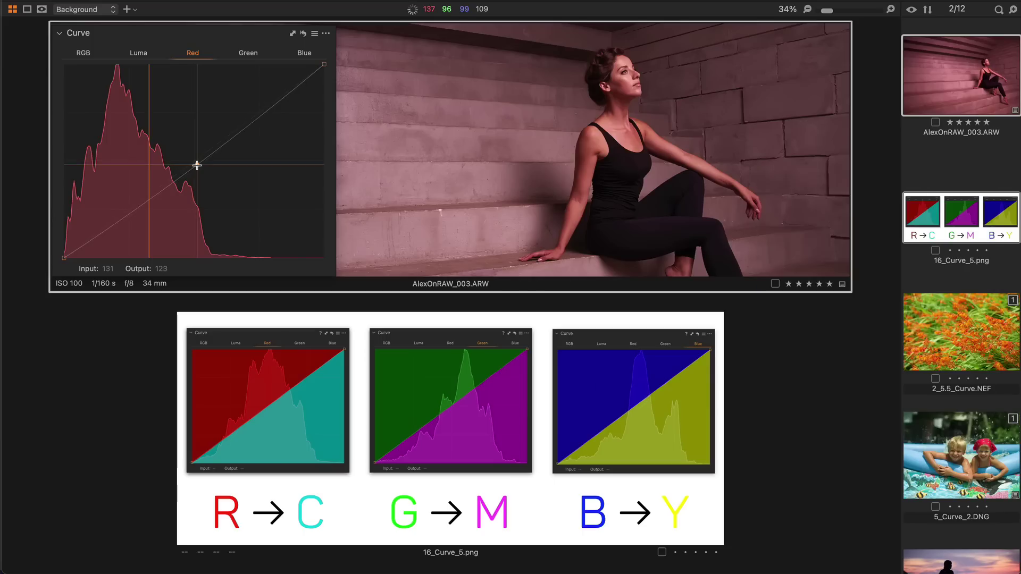
drag(197, 166, 202, 174)
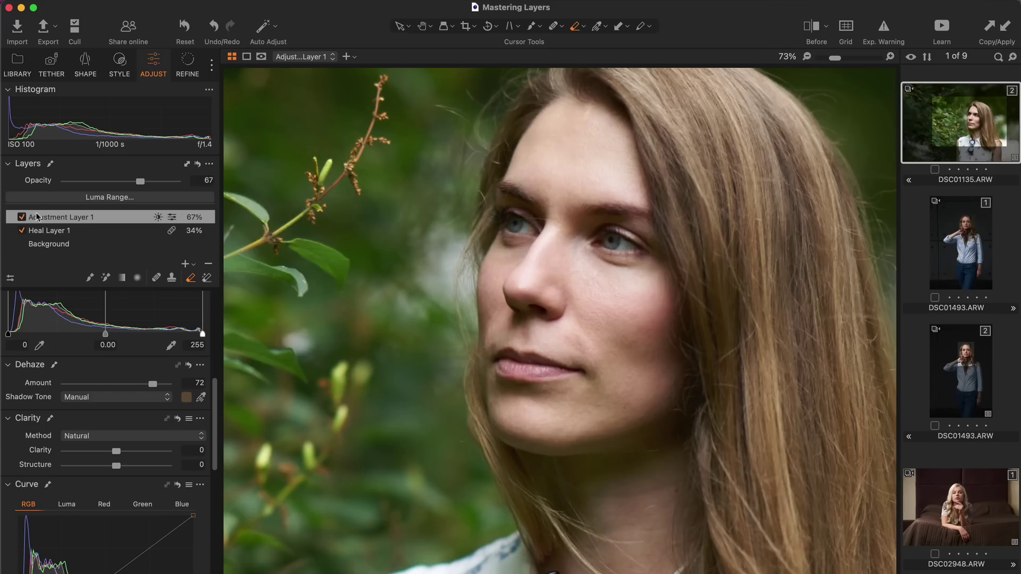
Toggle Adjustment Layer 1, darken shadows and brighten highlights on its curve, then create a masked layer from the colour selection.
click(22, 217)
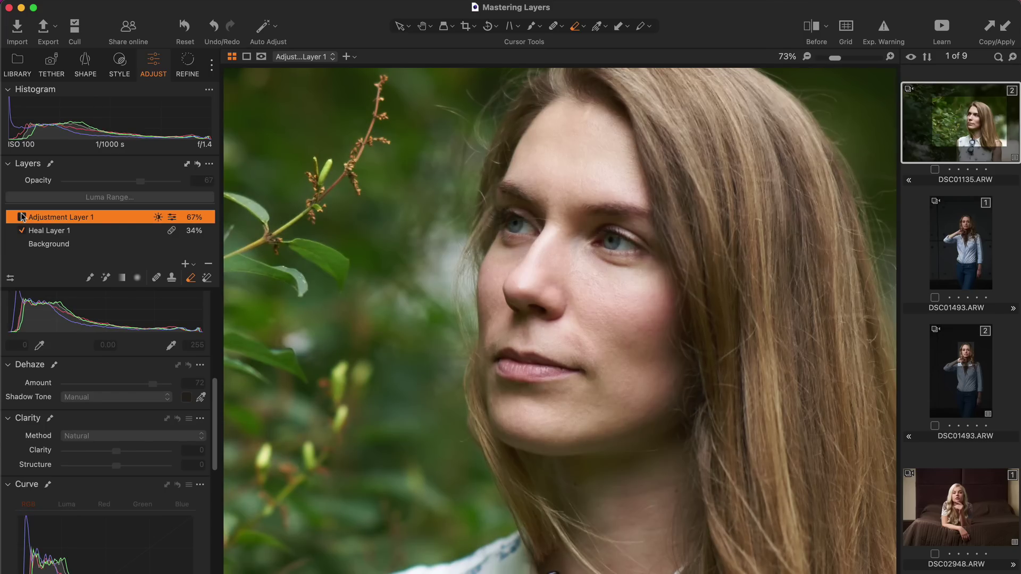
click(22, 217)
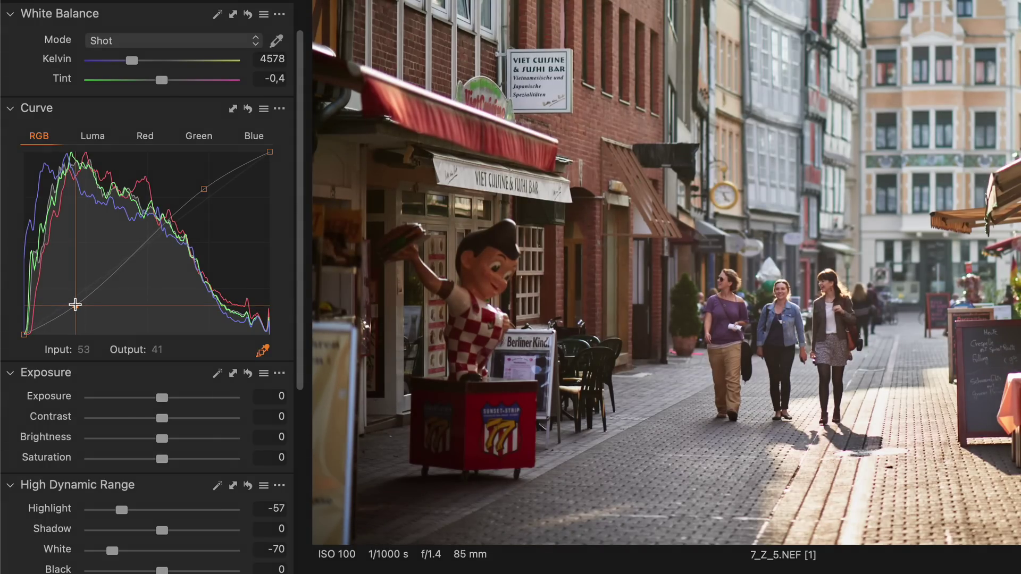
drag(75, 304, 75, 307)
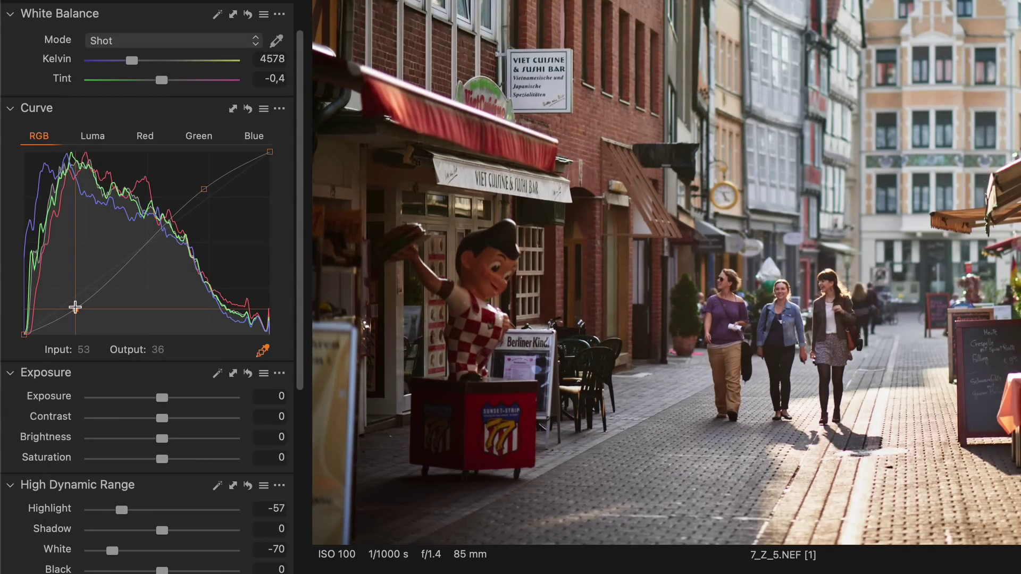
drag(202, 186, 199, 181)
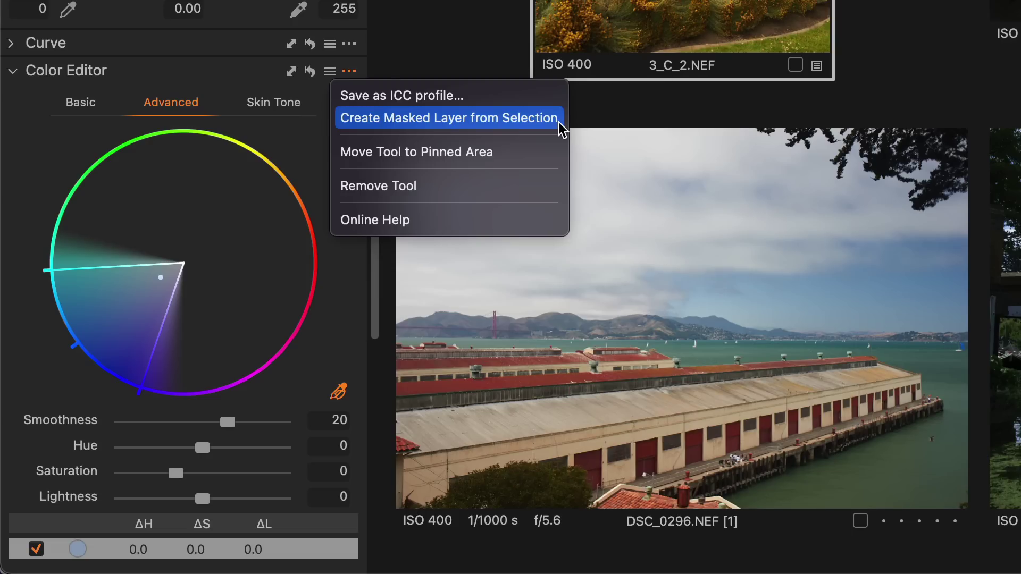
click(558, 126)
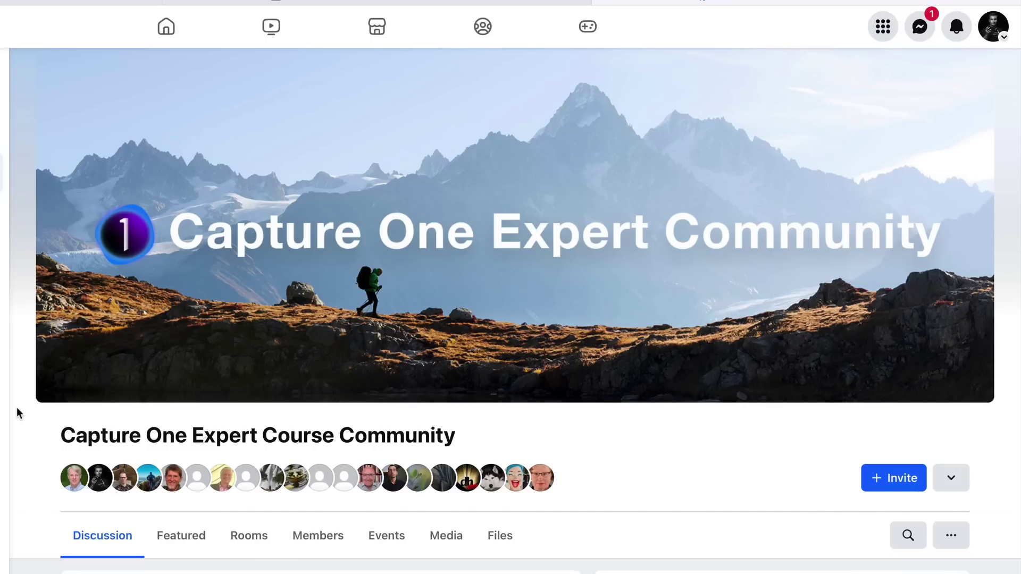
Scroll down the Capture One Expert Course Community feed through the lesson posts.
scroll(17, 406, down, 15)
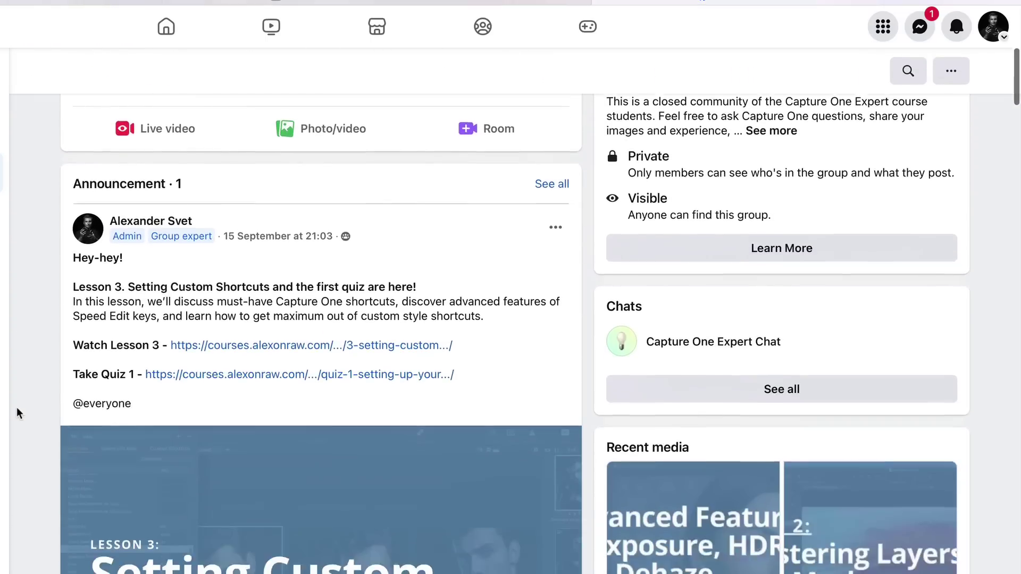
scroll(17, 408, down, 20)
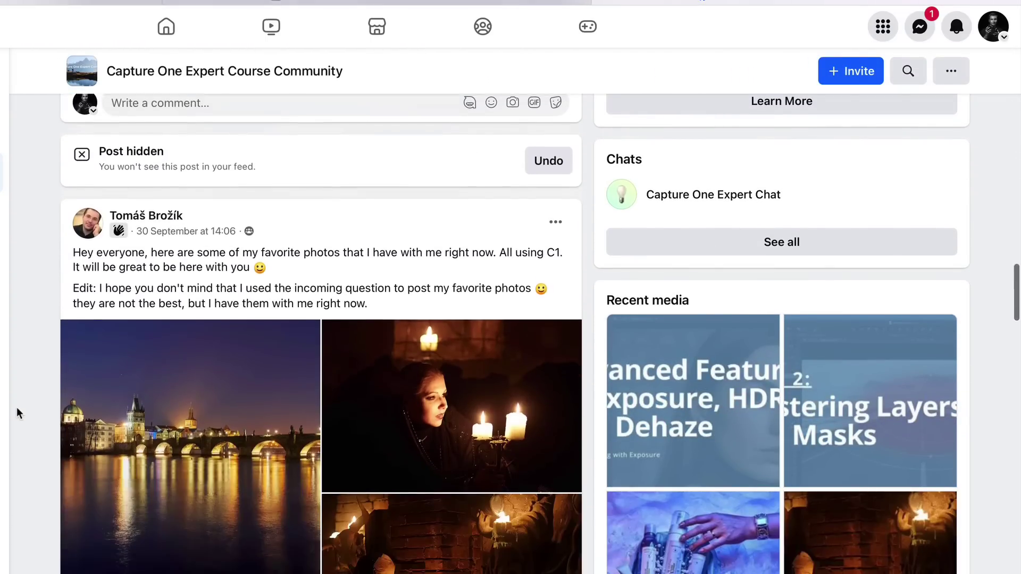
scroll(18, 413, down, 15)
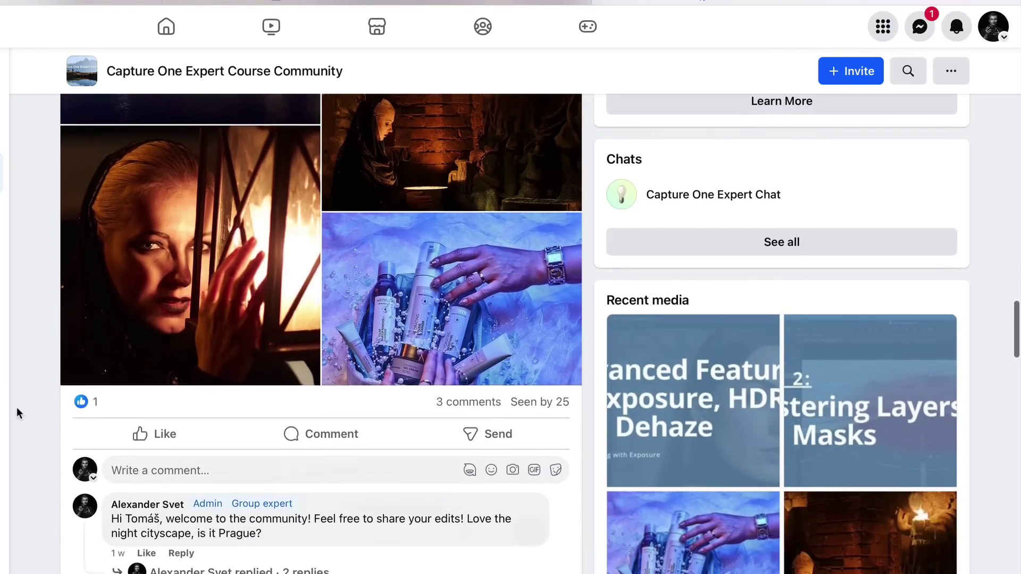
scroll(17, 414, down, 15)
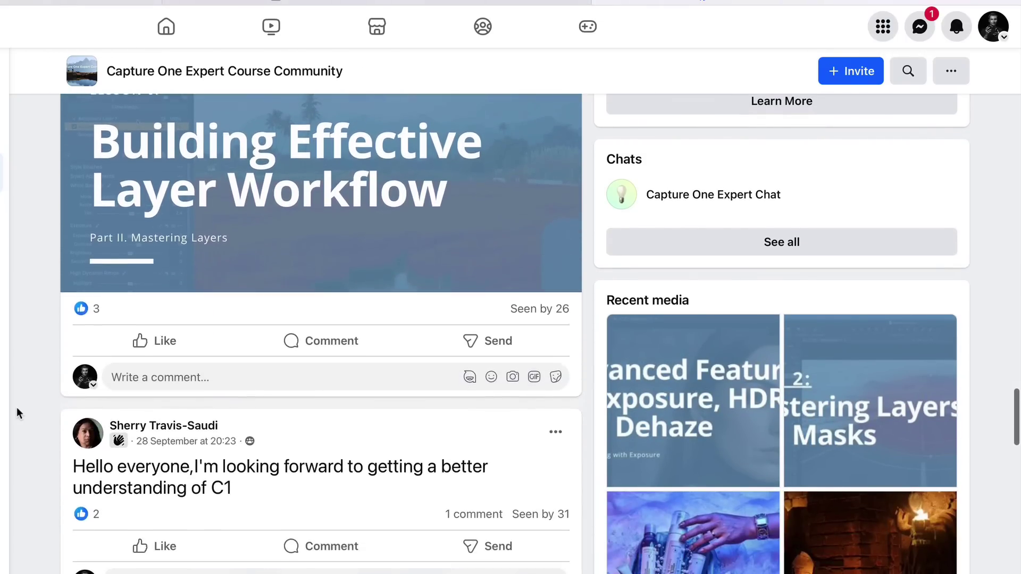
scroll(17, 409, down, 15)
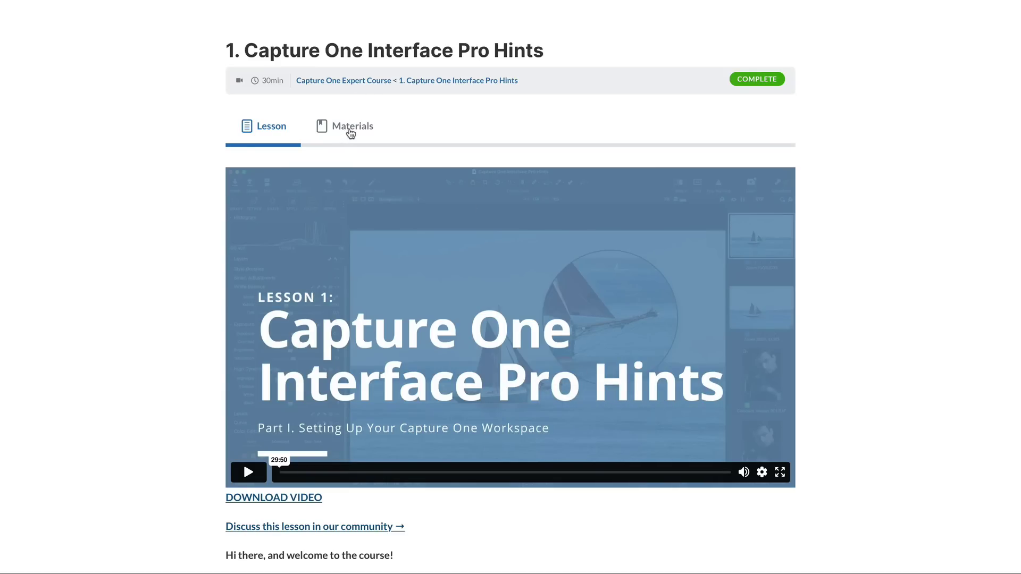
View the lesson's Materials, then scroll through the Image Editing Practice 6 and Quiz 2 pages.
click(350, 132)
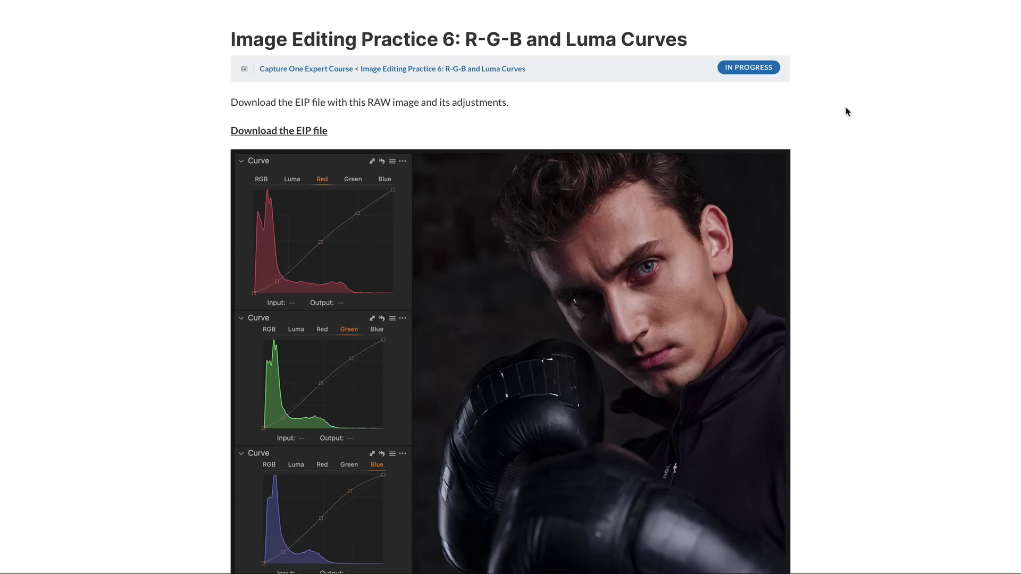
scroll(847, 111, down, 7)
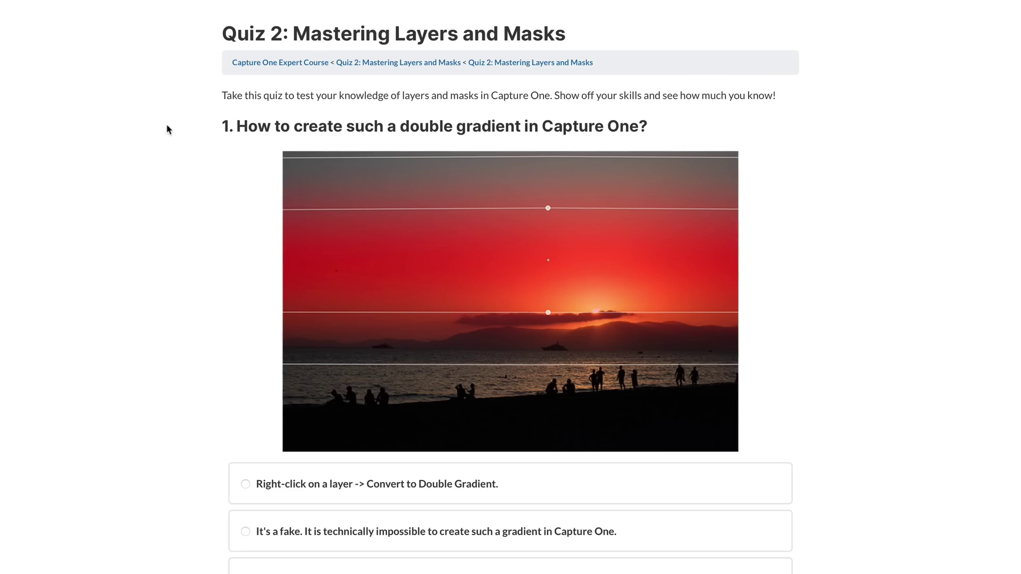
scroll(167, 129, down, 3)
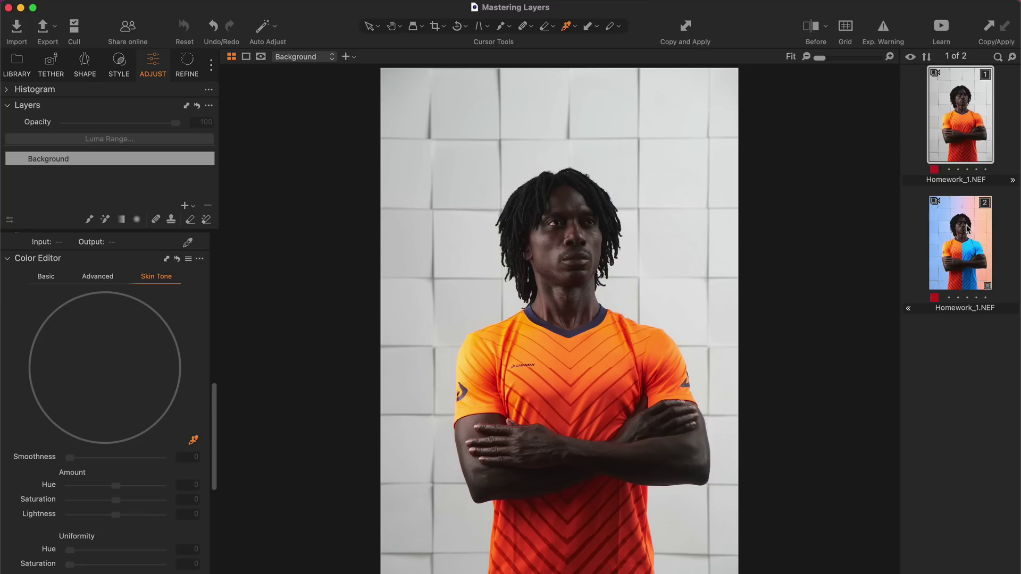
Open the second Homework_1.NEF variant with the blue and pink background edit.
click(968, 229)
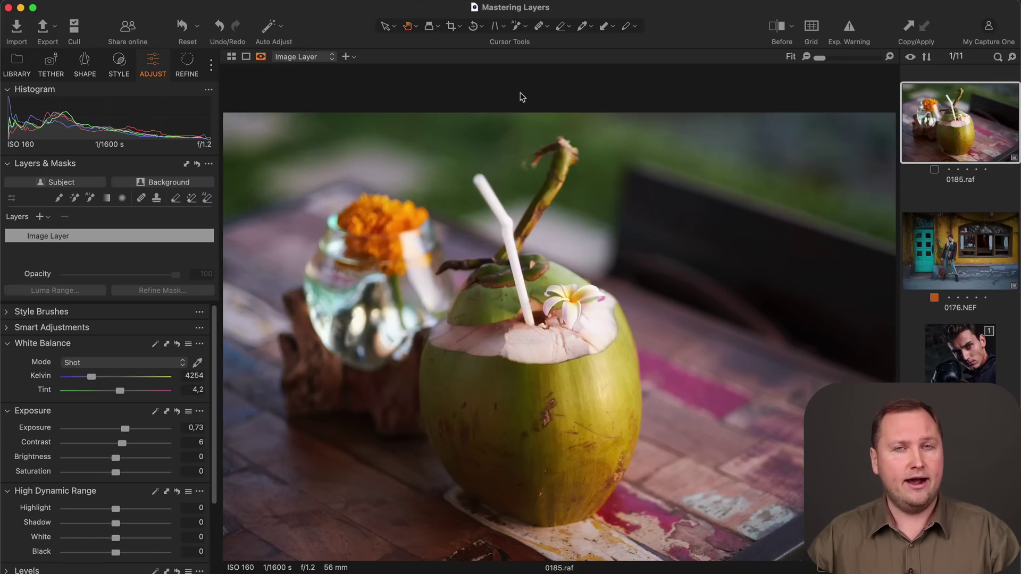
With AI Select, box the coconut, flower vase and wooden stand into one mask.
click(516, 27)
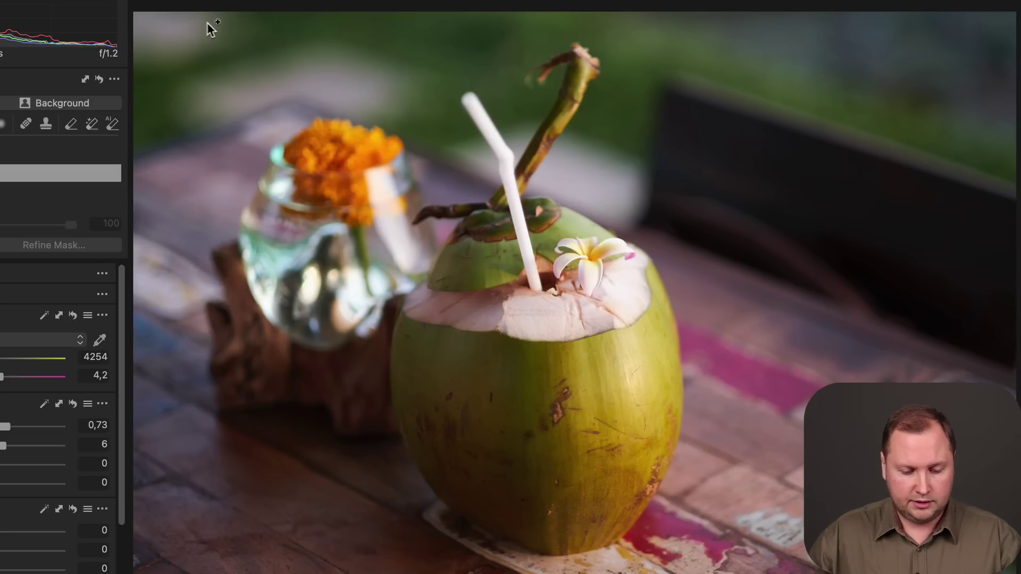
drag(184, 21, 761, 530)
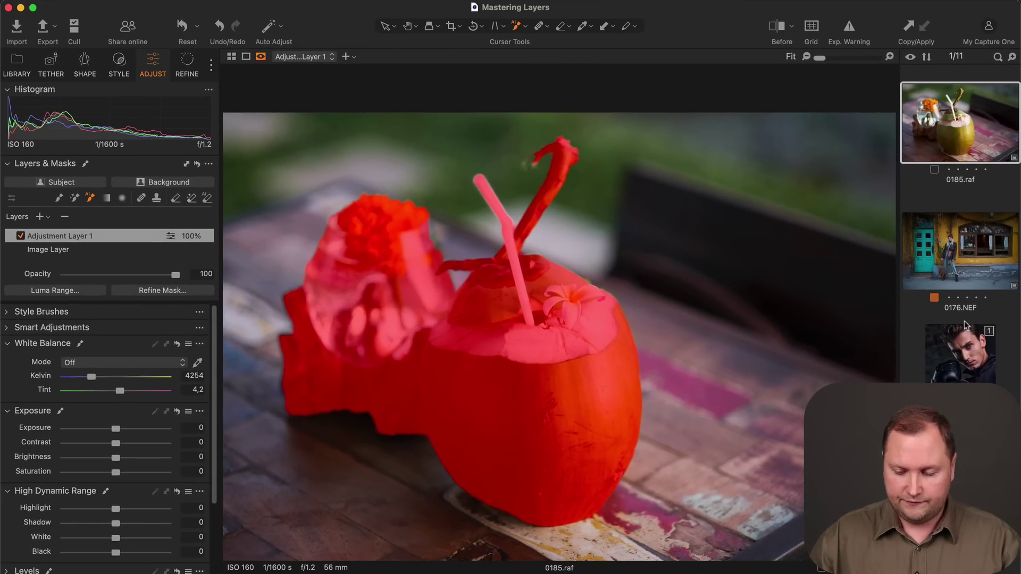
Open the 0176.NEF street portrait and add a new adjustment layer named Skin.
click(961, 278)
scroll(468, 281, up, 3)
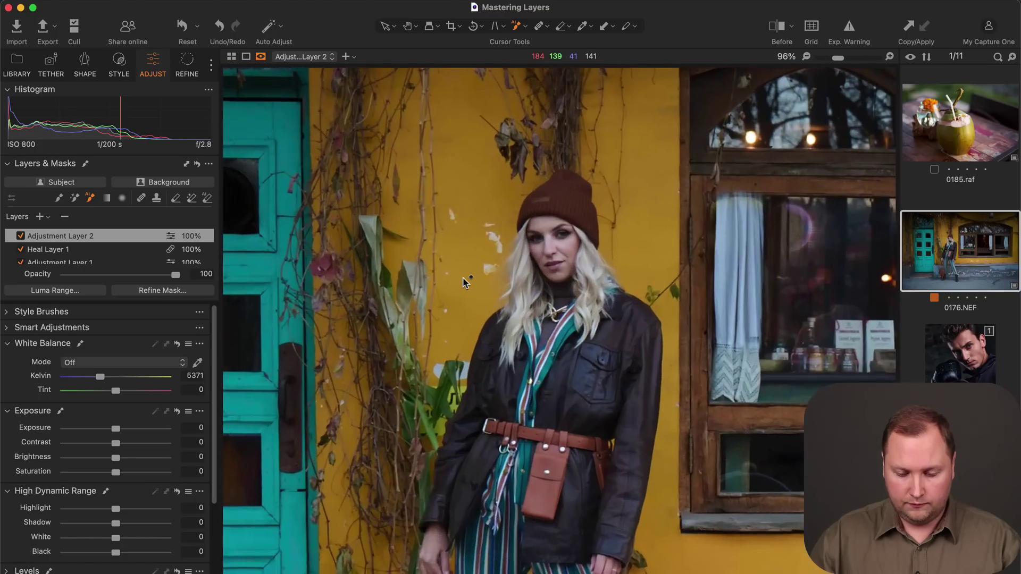
scroll(559, 318, down, 2)
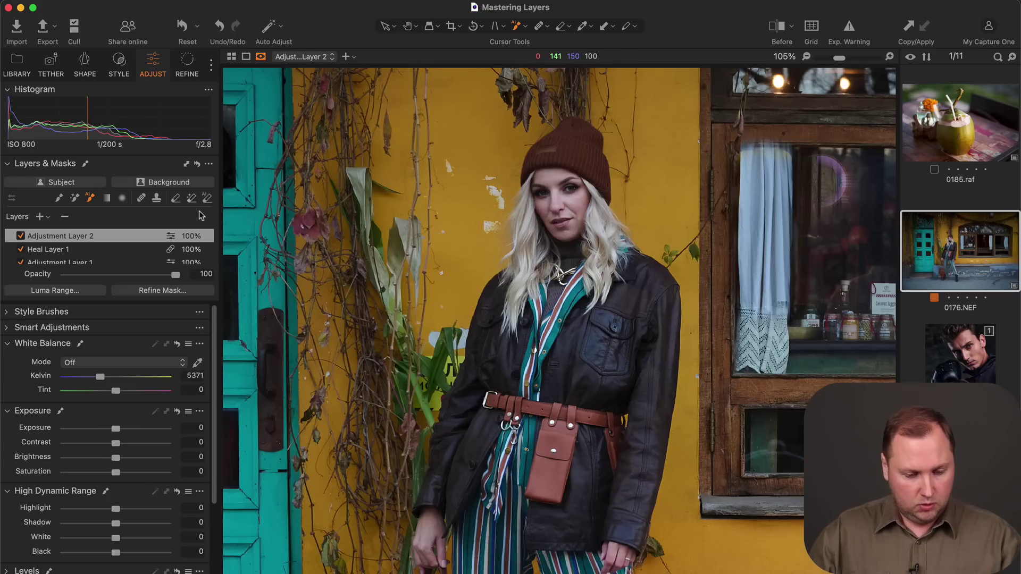
click(40, 217)
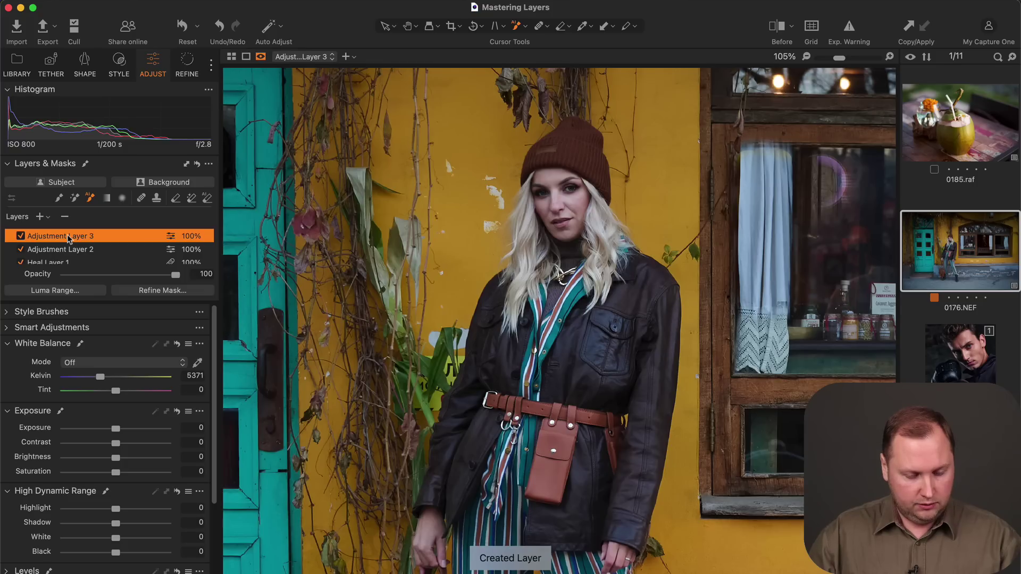
double_click(68, 234)
text(Skin)
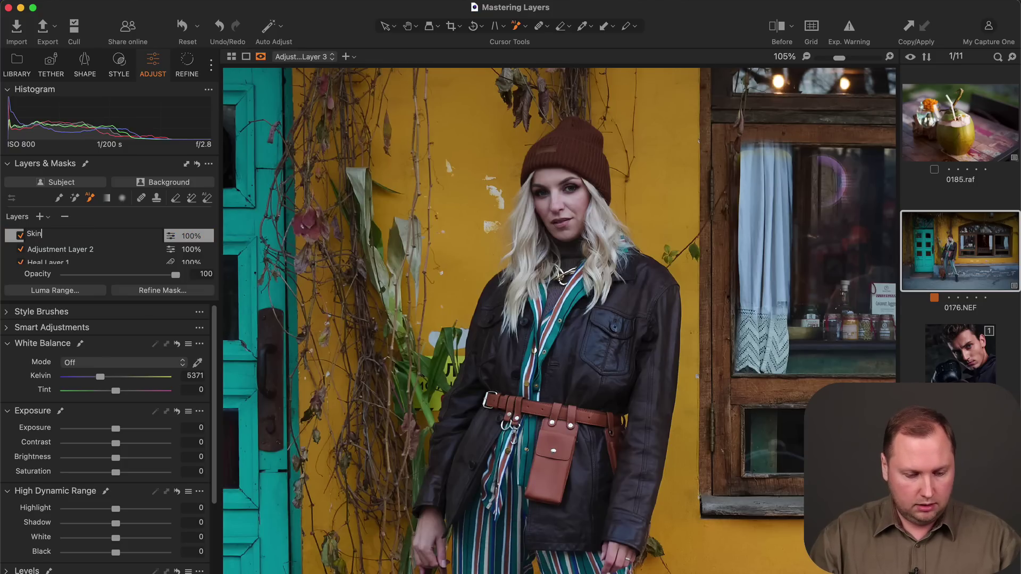
key(Return)
AI-mask the model's face and both hands on the Skin layer.
click(573, 205)
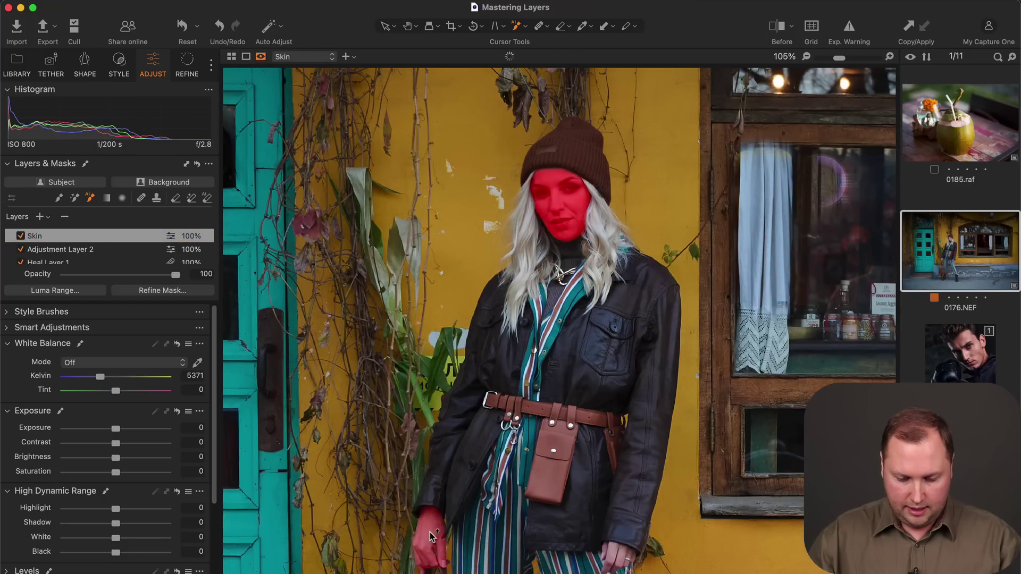
click(626, 562)
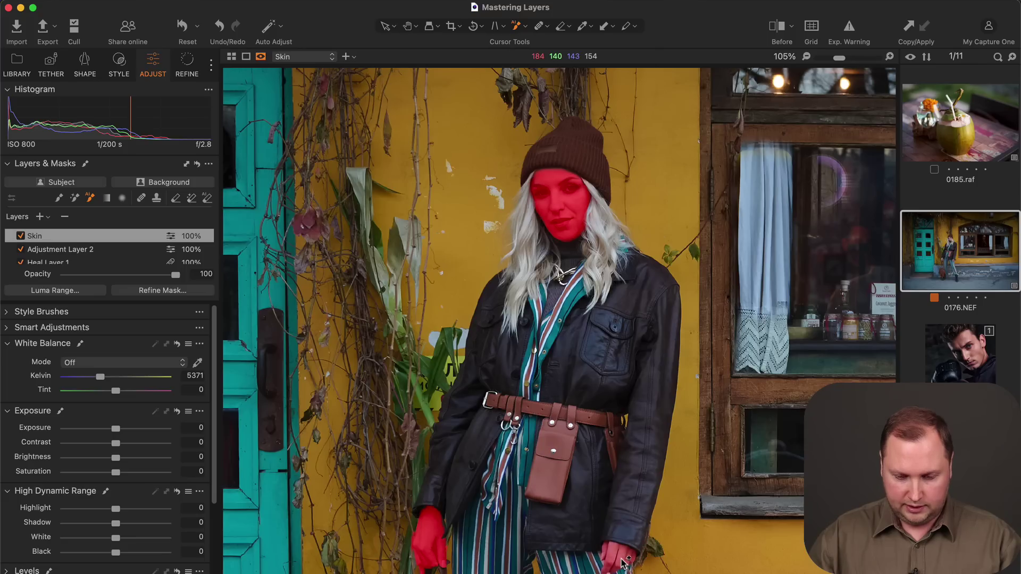
click(408, 27)
Add a new adjustment layer and name it 'Jacket'.
click(39, 216)
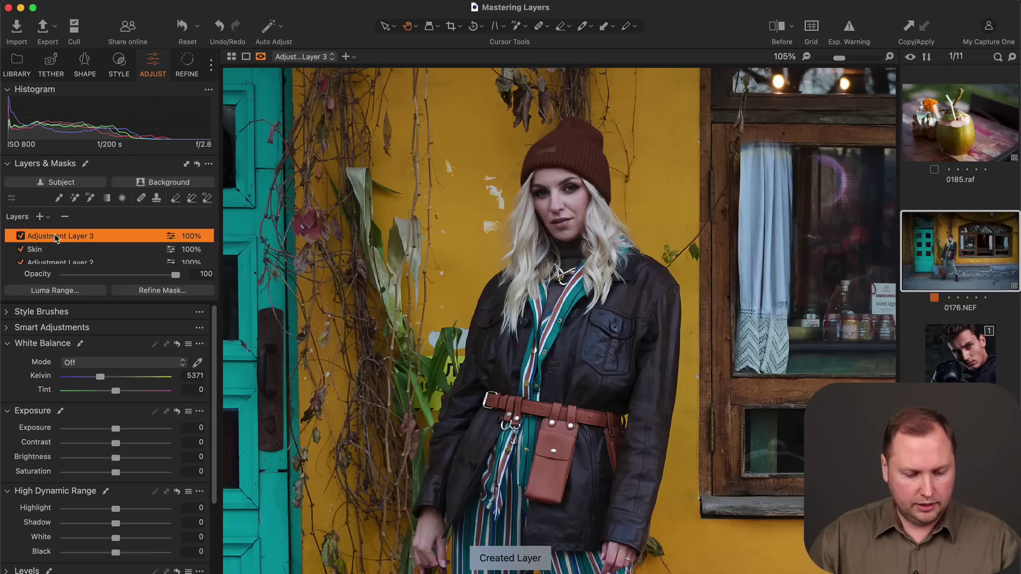
double_click(55, 235)
text(Jacket)
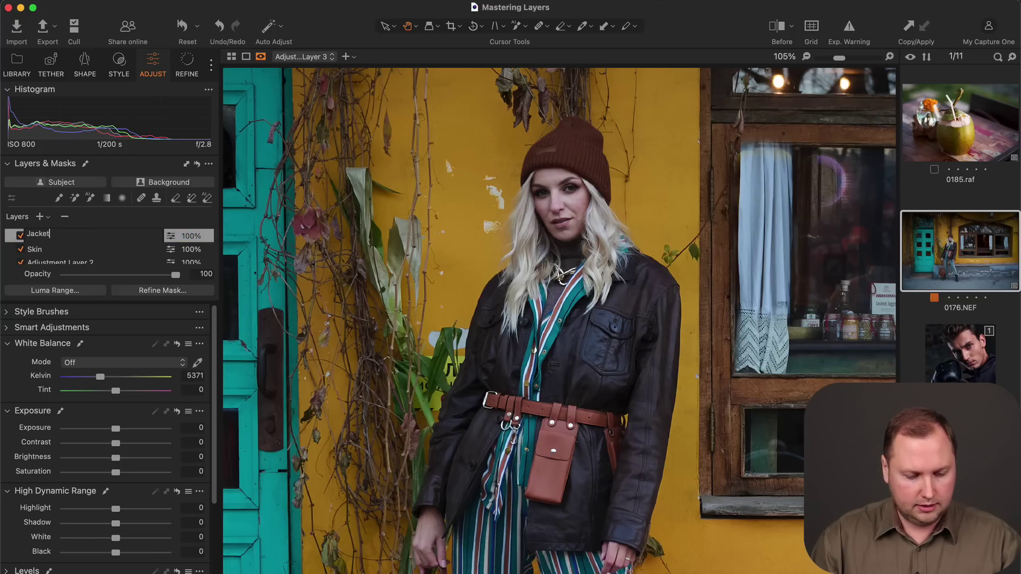
key(Return)
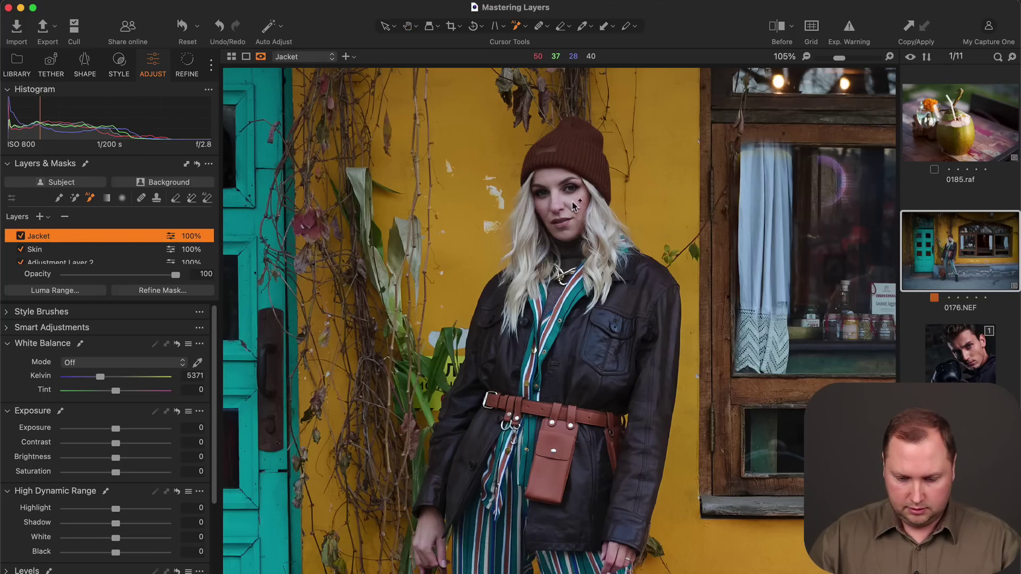
AI-mask the model's jacket, then add the belt and belt bag to the mask.
click(631, 302)
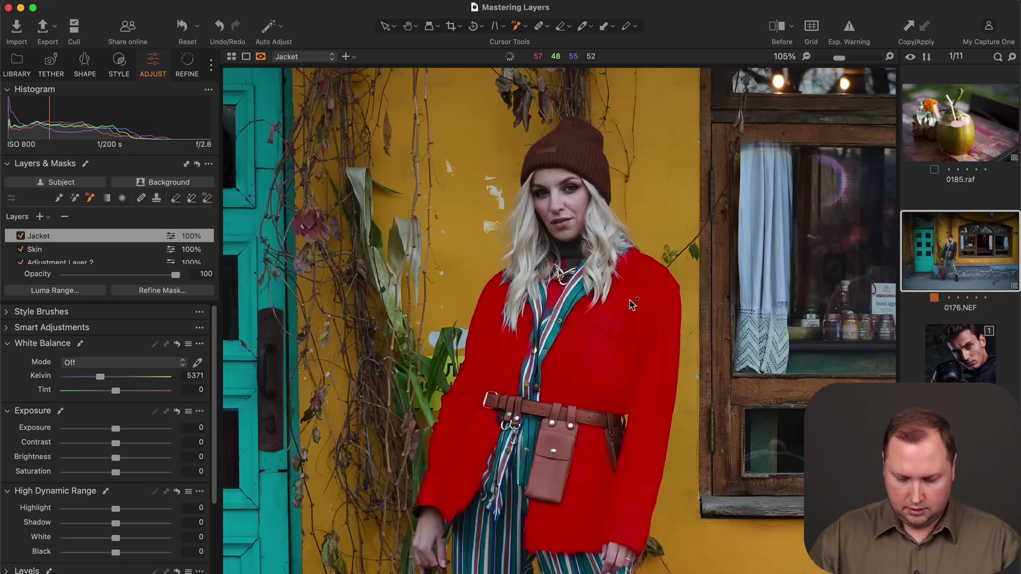
click(581, 420)
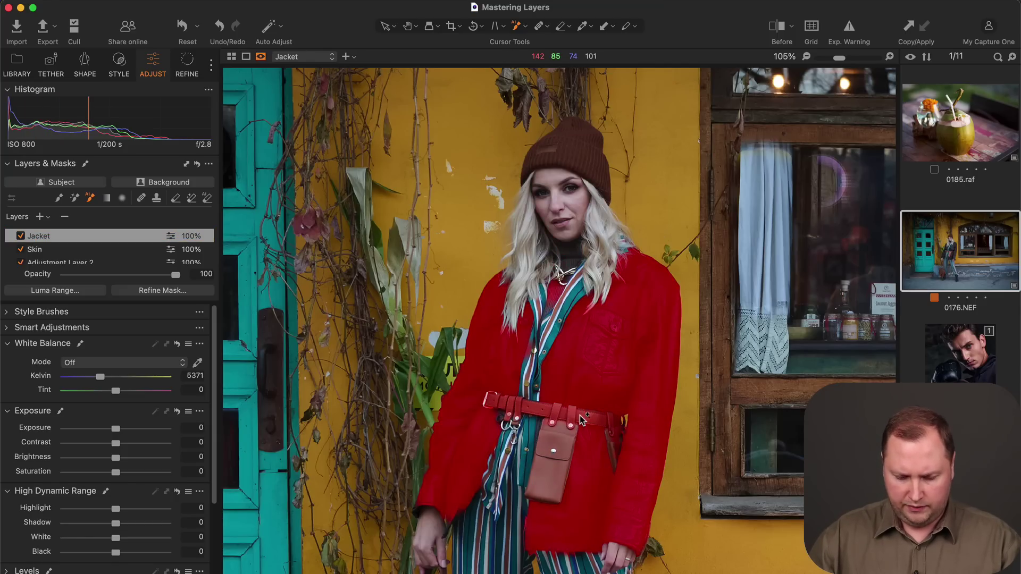
click(554, 448)
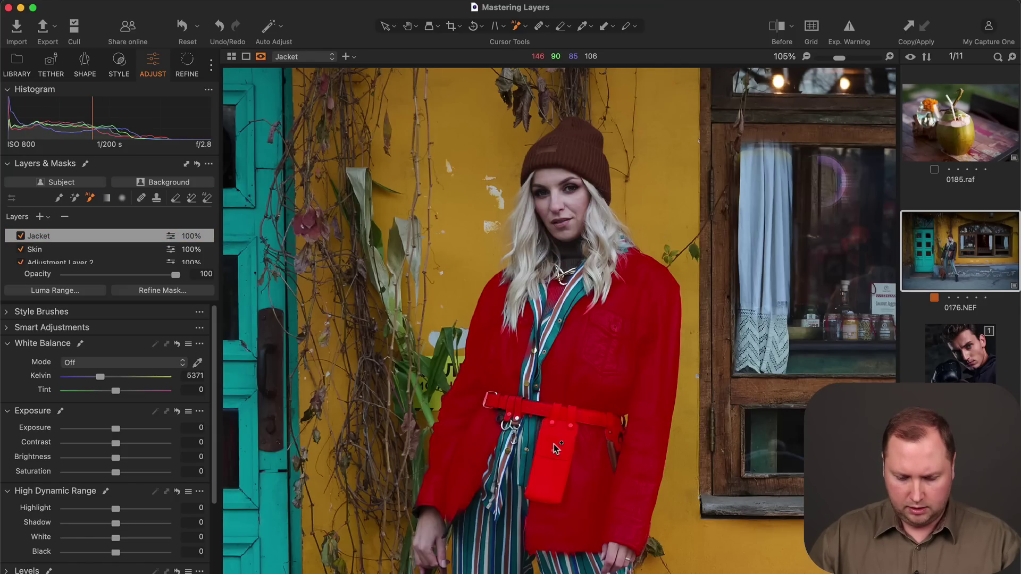
click(408, 26)
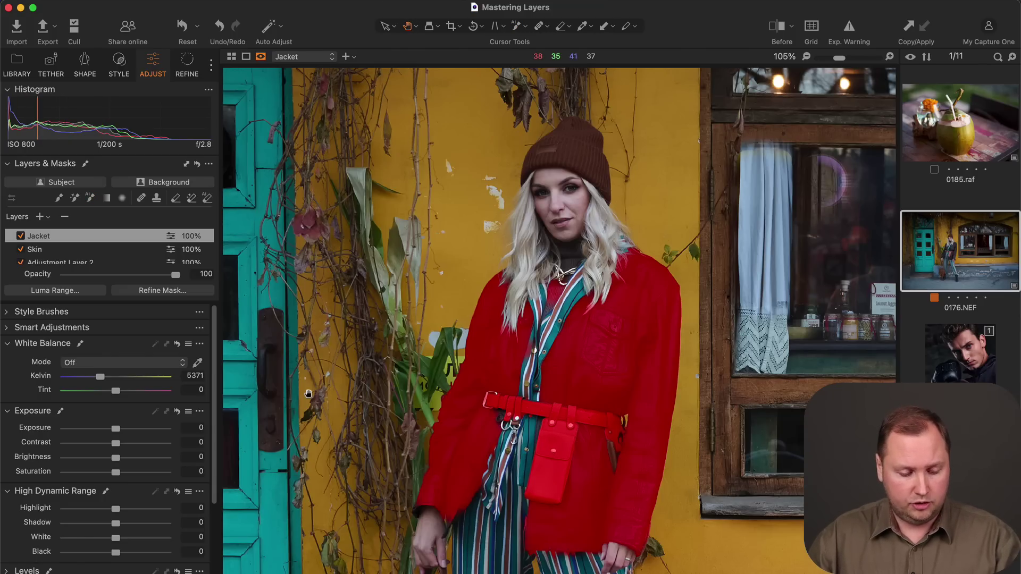
With the mask overlay hidden, raise the Jacket layer's contrast to 14 and exposure to 0,14.
drag(116, 443, 128, 444)
key(m)
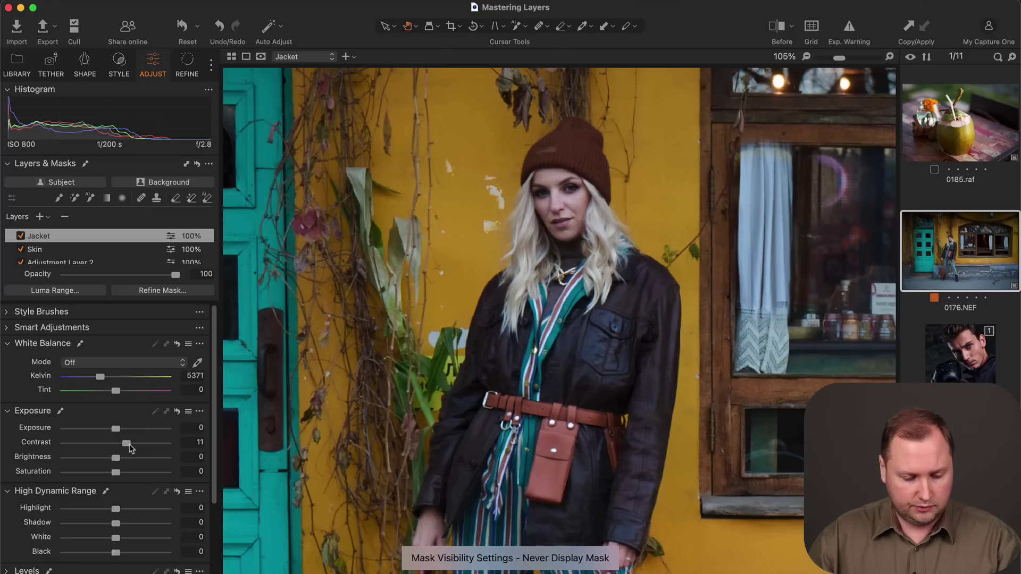
scroll(127, 446, down, 5)
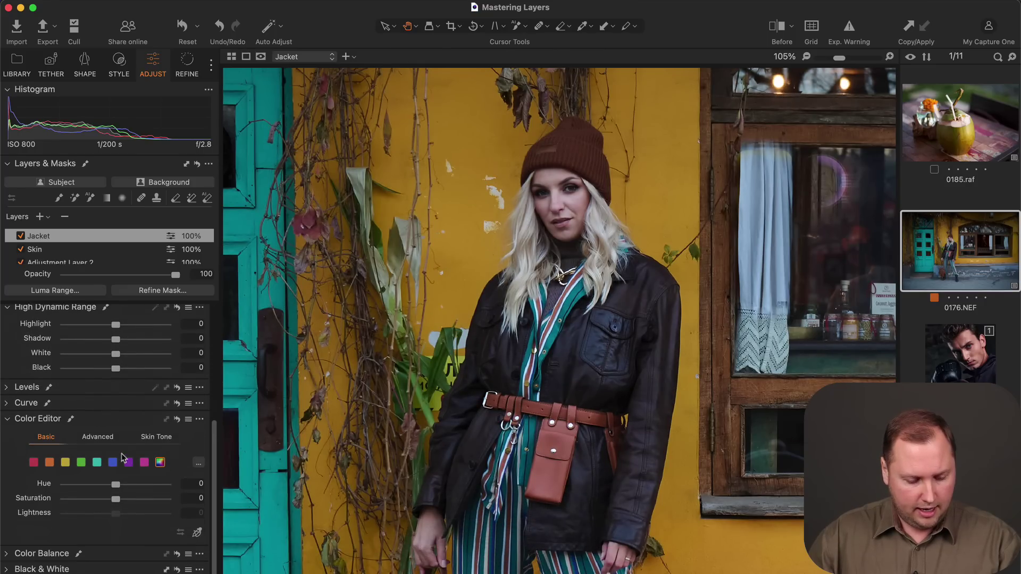
scroll(109, 437, down, 1)
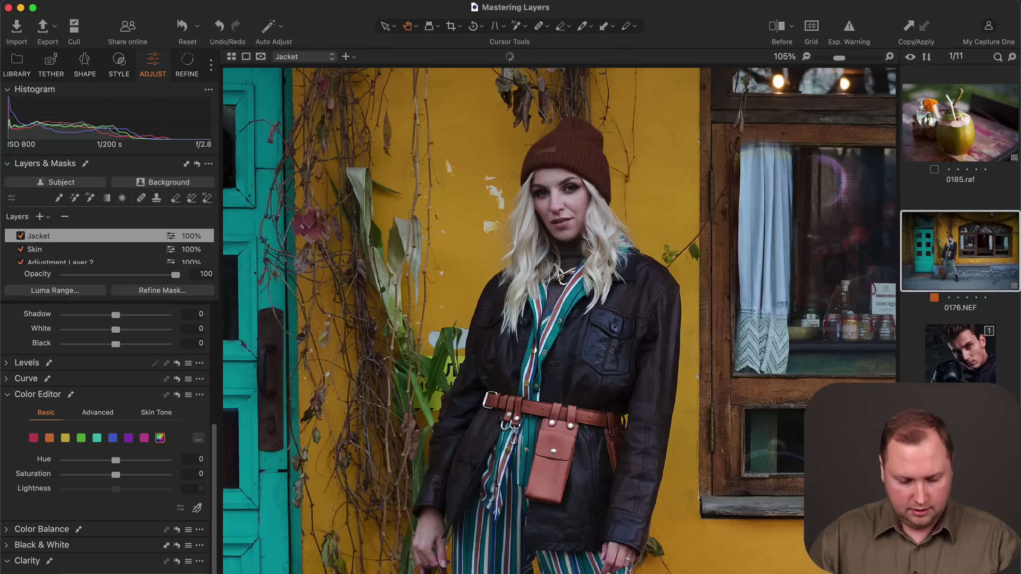
scroll(117, 430, up, 8)
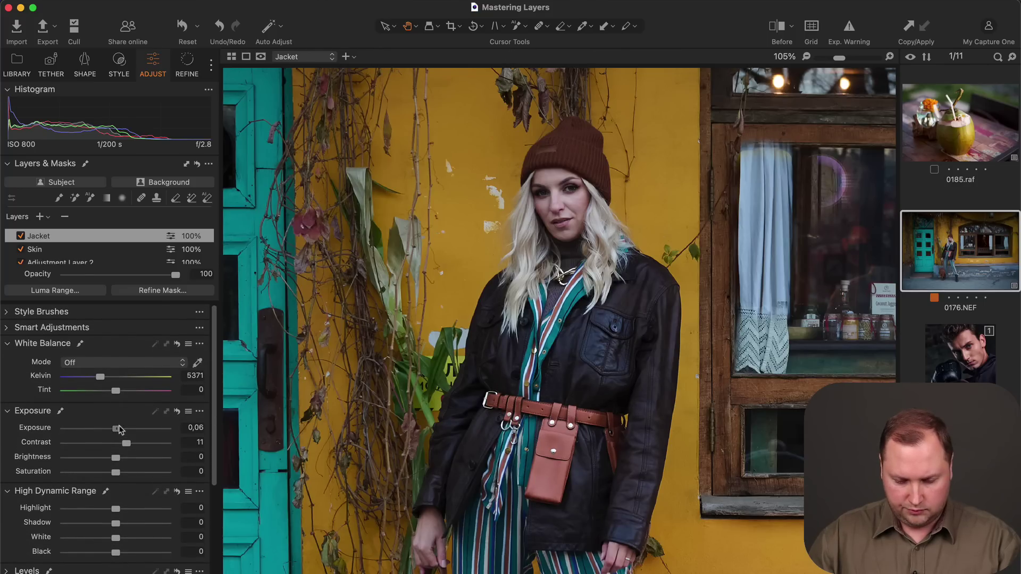
drag(120, 429, 130, 443)
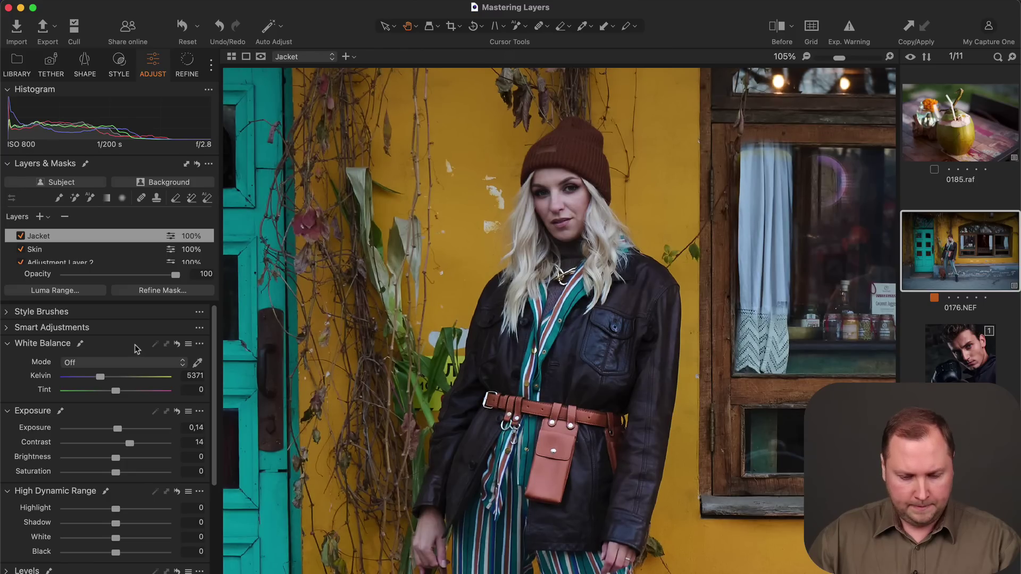
On the Skin layer set exposure 0,09, warm it to 6007 K and tint 7,3.
click(57, 247)
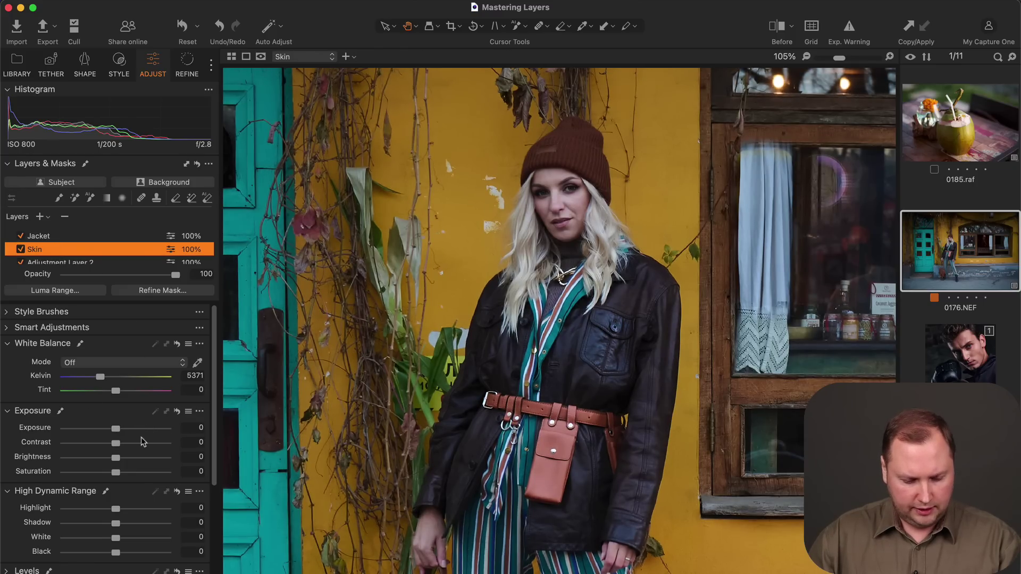
drag(115, 430, 118, 430)
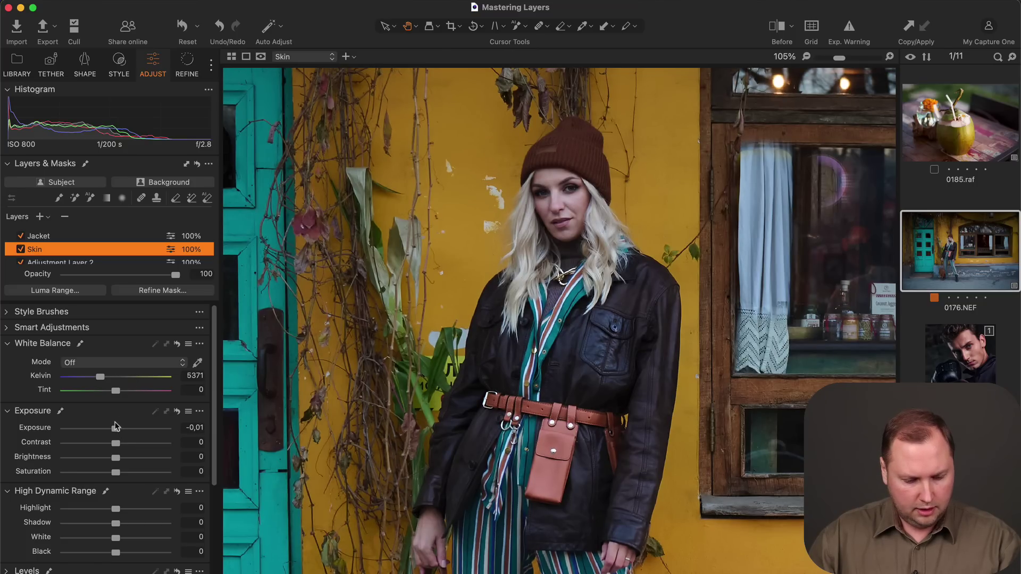
drag(116, 429, 117, 430)
drag(101, 379, 105, 379)
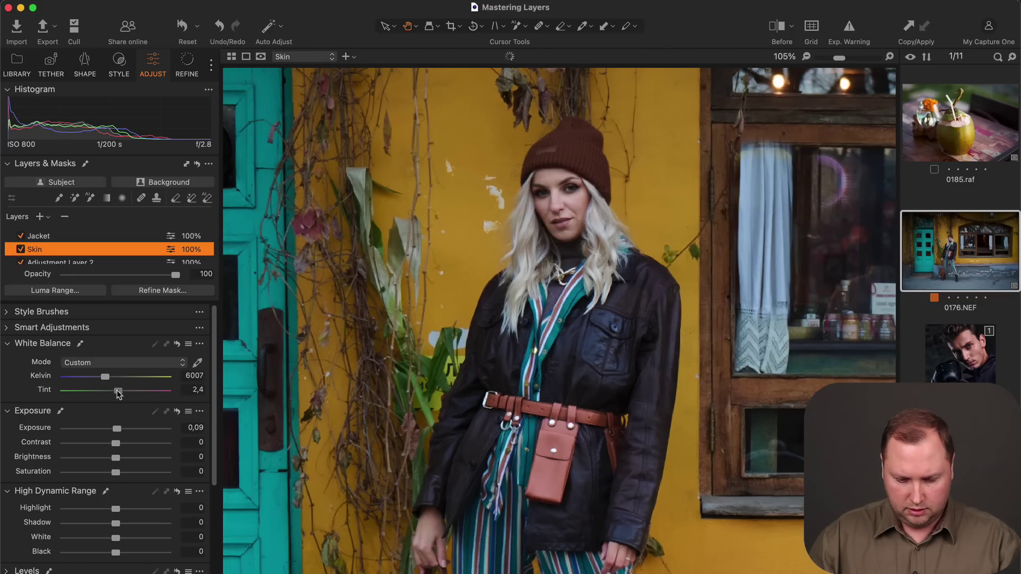
drag(118, 393, 122, 394)
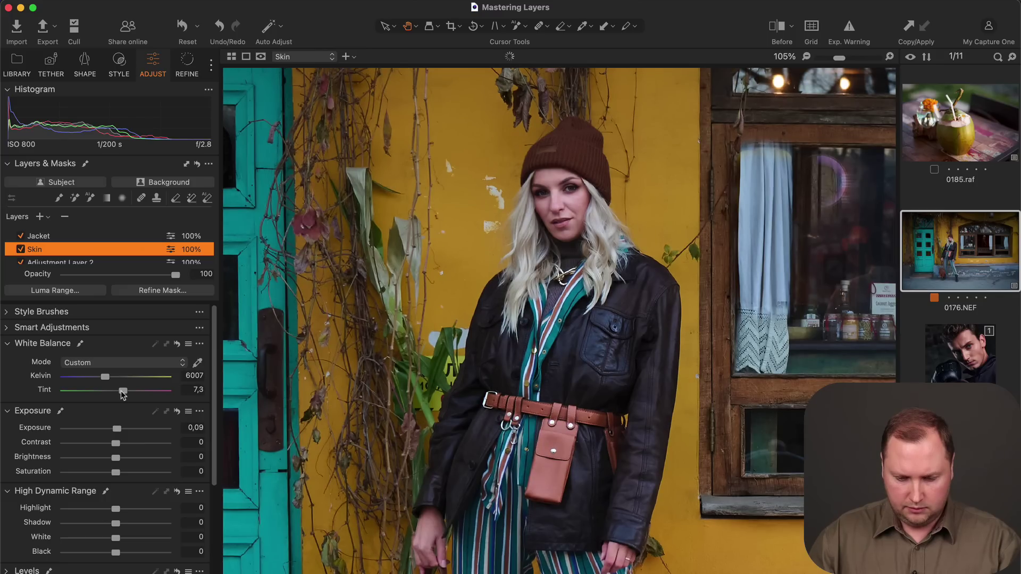
key(super+0)
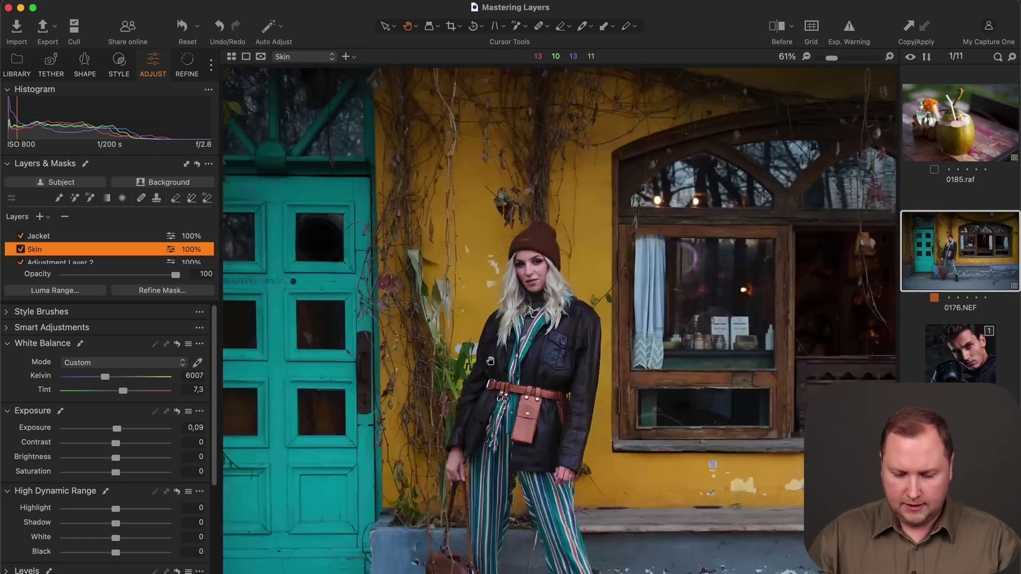
Open the boxer portrait, zoom into the eye and AI-mask the iris.
click(960, 351)
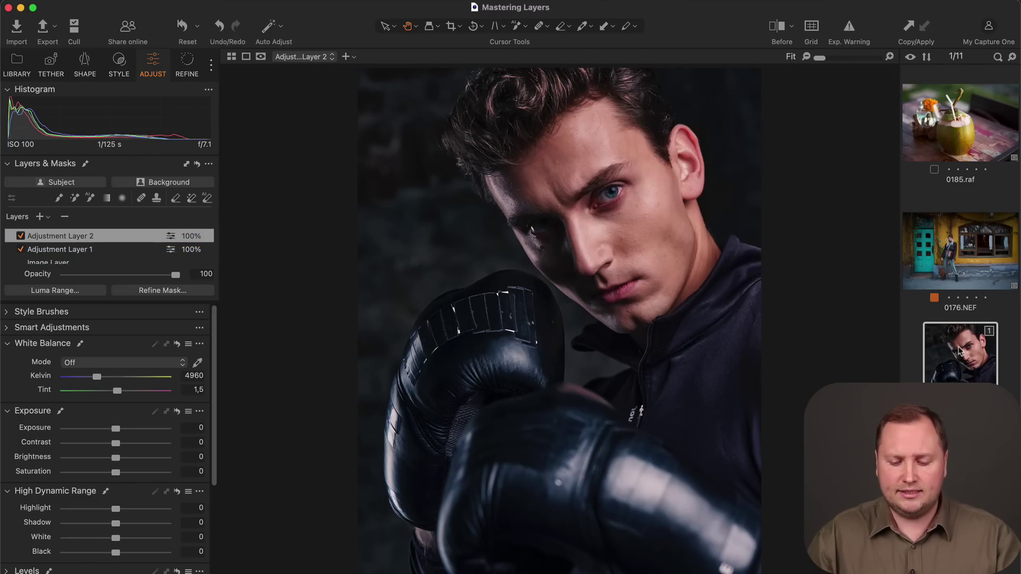
scroll(626, 172, up, 5)
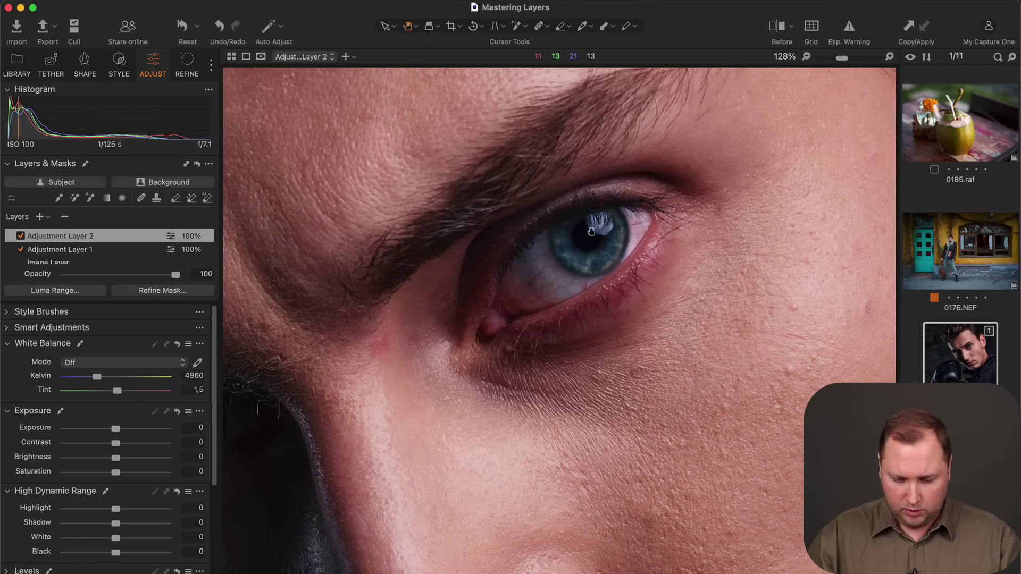
scroll(654, 189, up, 3)
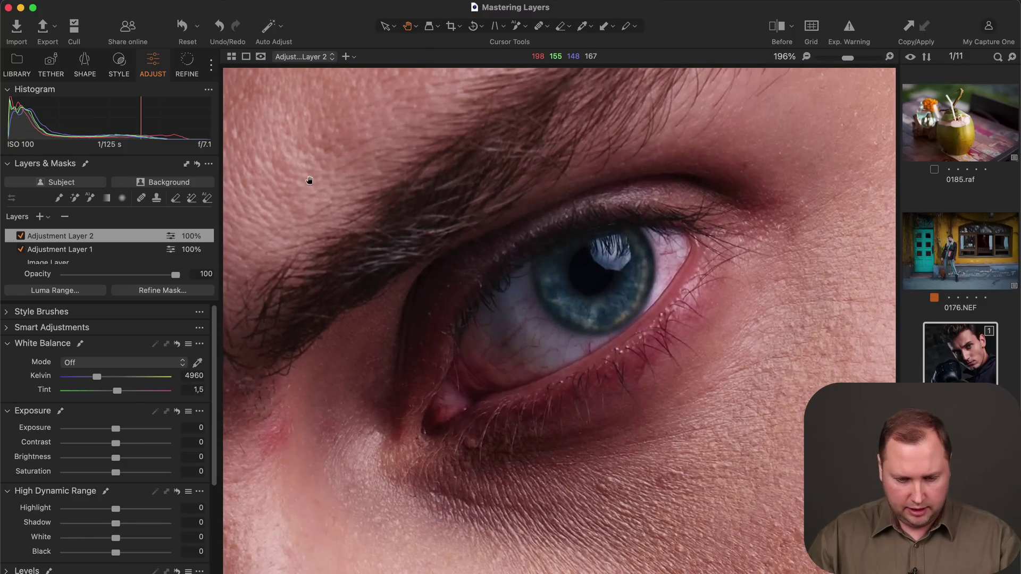
click(516, 26)
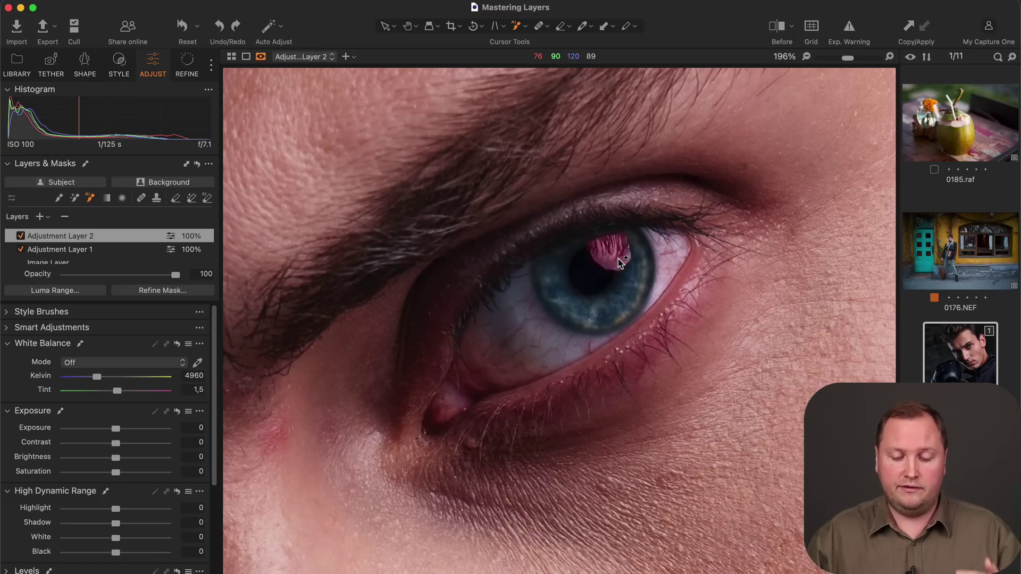
click(610, 313)
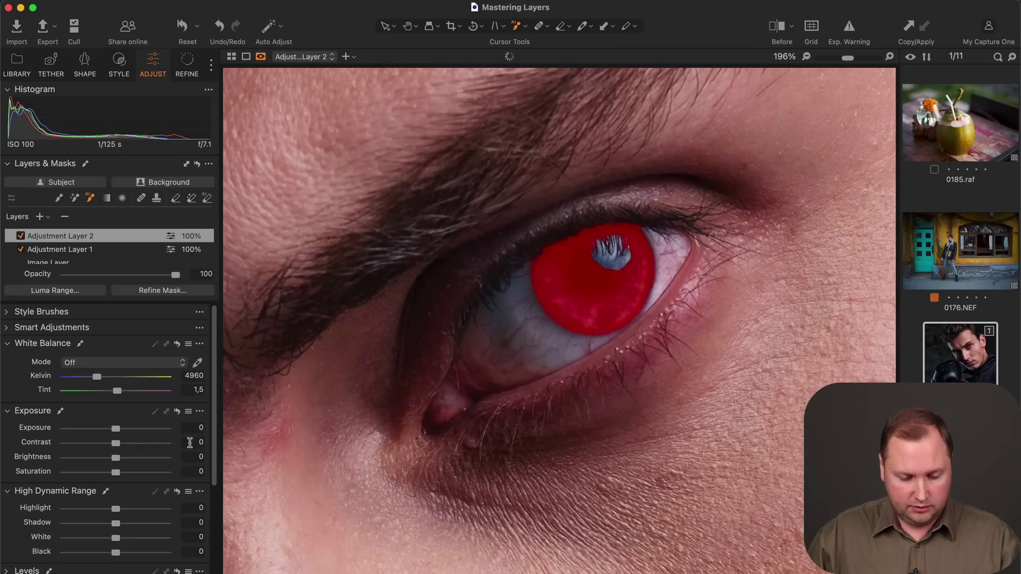
Give the iris more clarity, contrast 20, shadow 10 and black 12, then compare the layer off and on.
scroll(190, 445, down, 8)
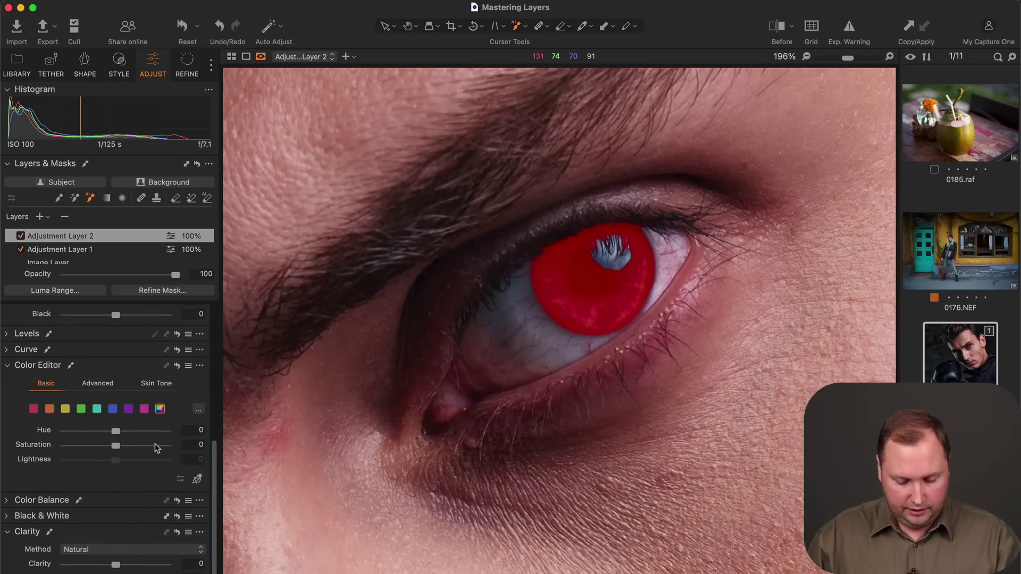
key(m)
drag(117, 564, 136, 564)
scroll(117, 443, up, 8)
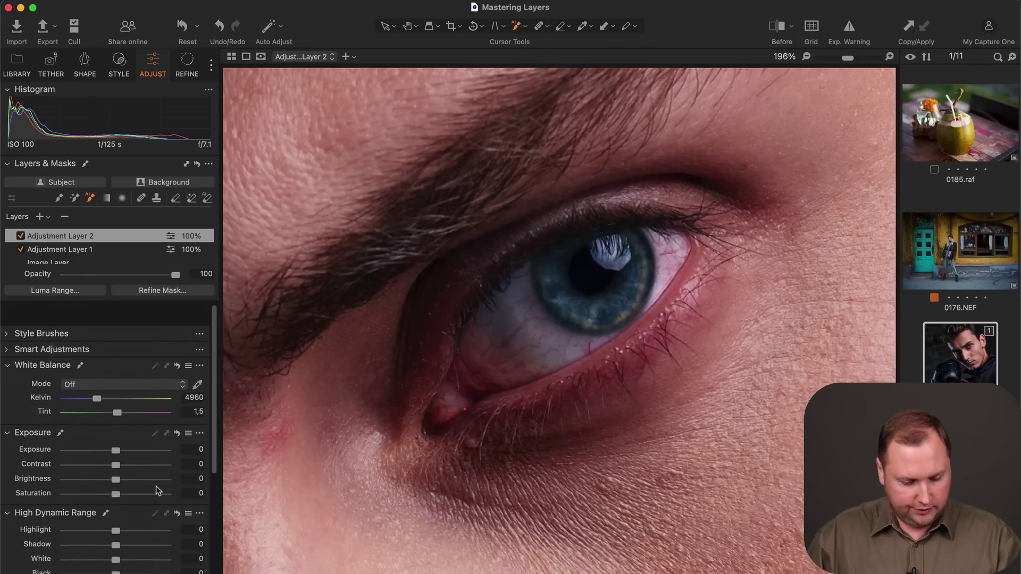
drag(115, 443, 128, 445)
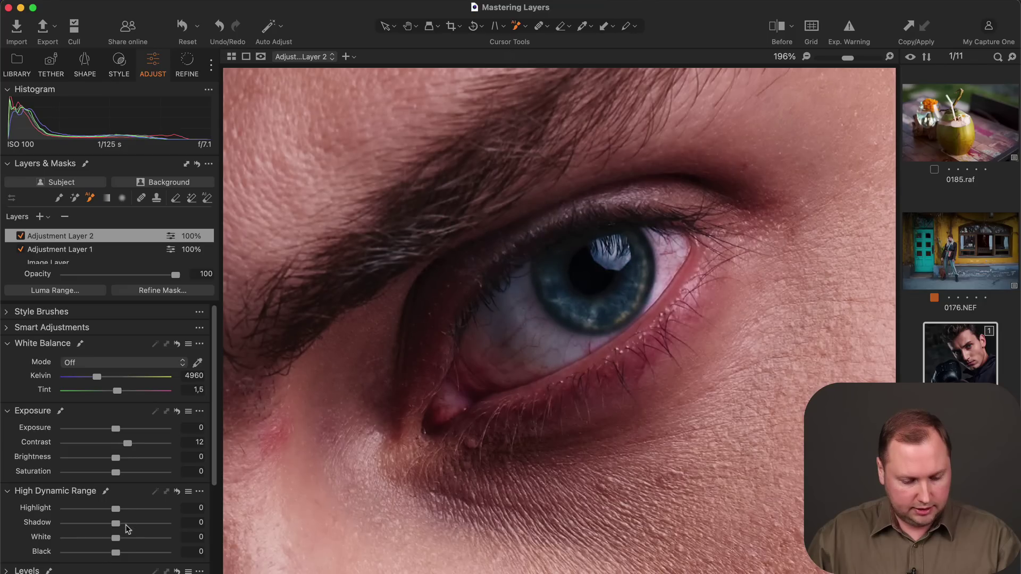
drag(115, 523, 124, 553)
drag(128, 444, 138, 446)
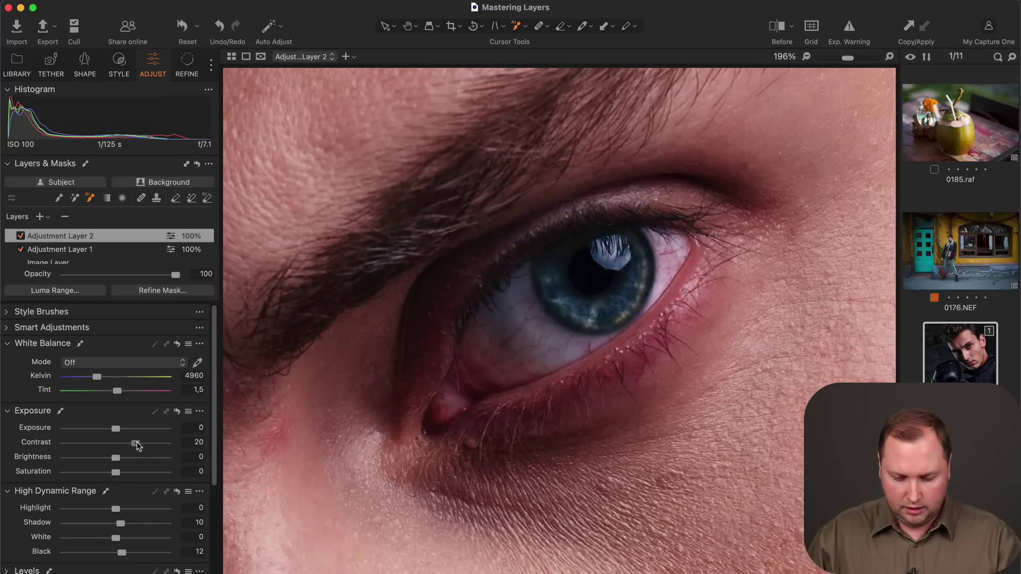
click(21, 236)
click(20, 236)
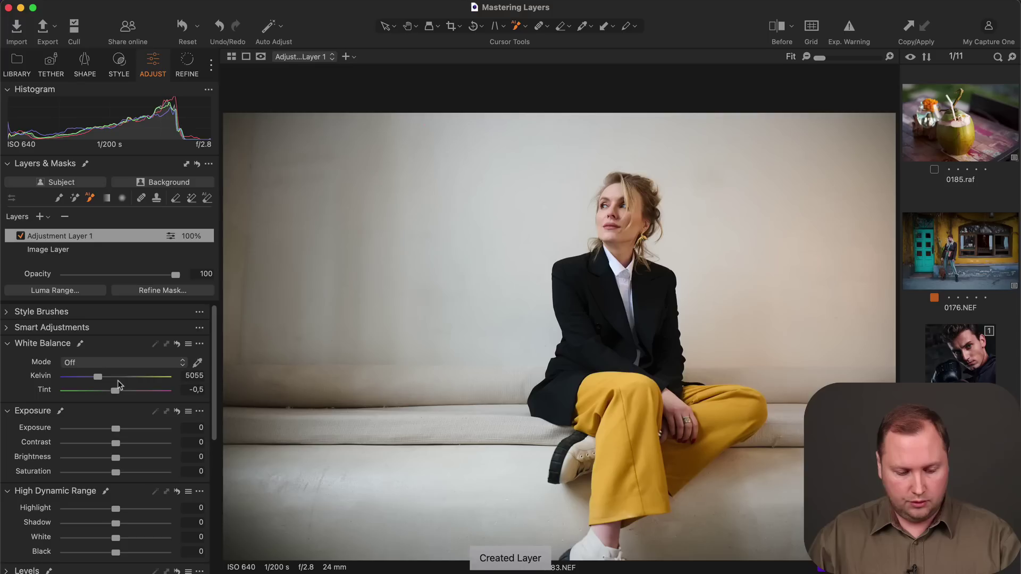
Shift Adjustment Layer 1's shadow colour toward blue and use Invert Mask to cover the background.
scroll(118, 383, down, 10)
key(m)
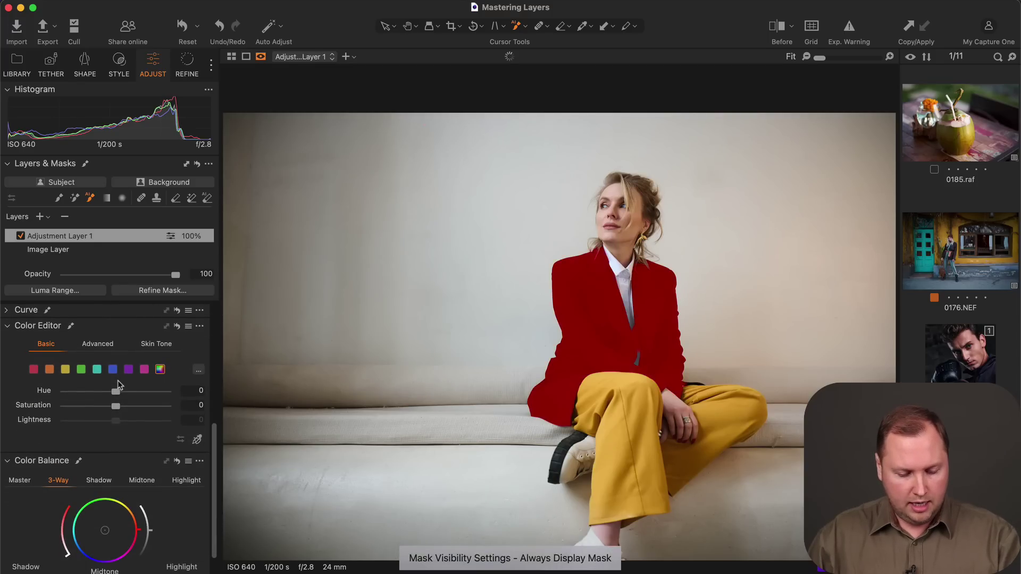
scroll(117, 386, down, 4)
key(m)
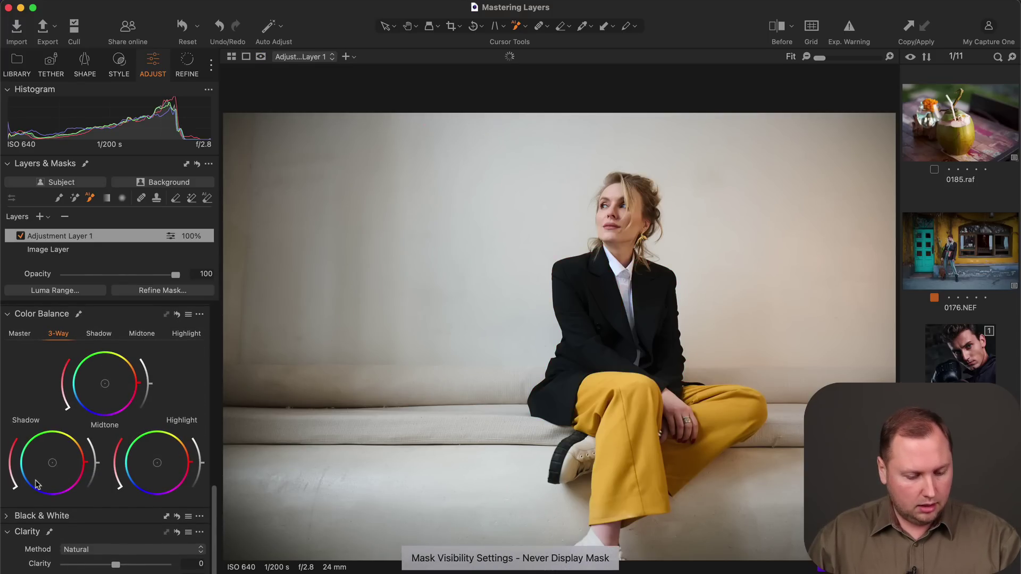
drag(52, 464, 31, 475)
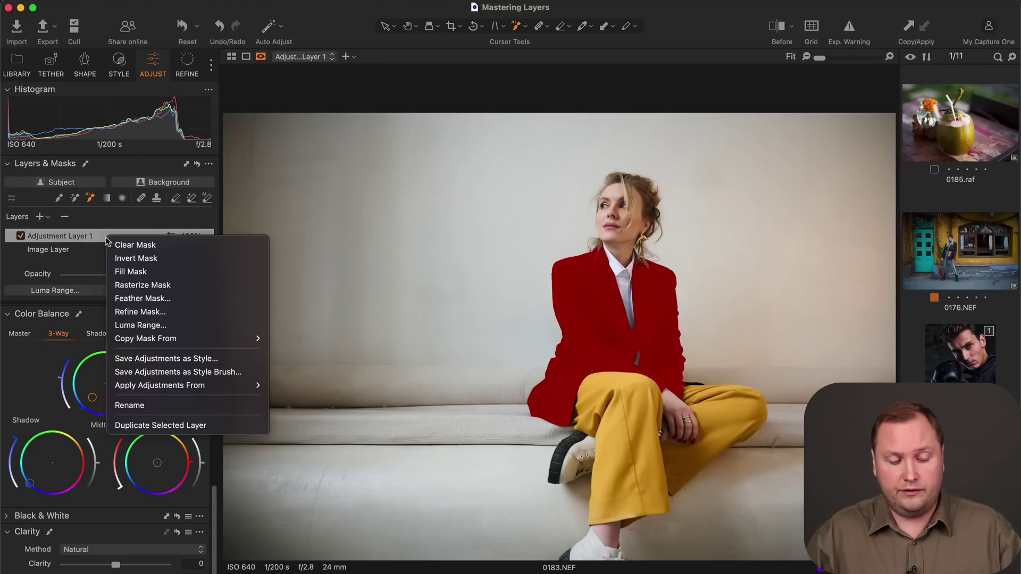
click(165, 258)
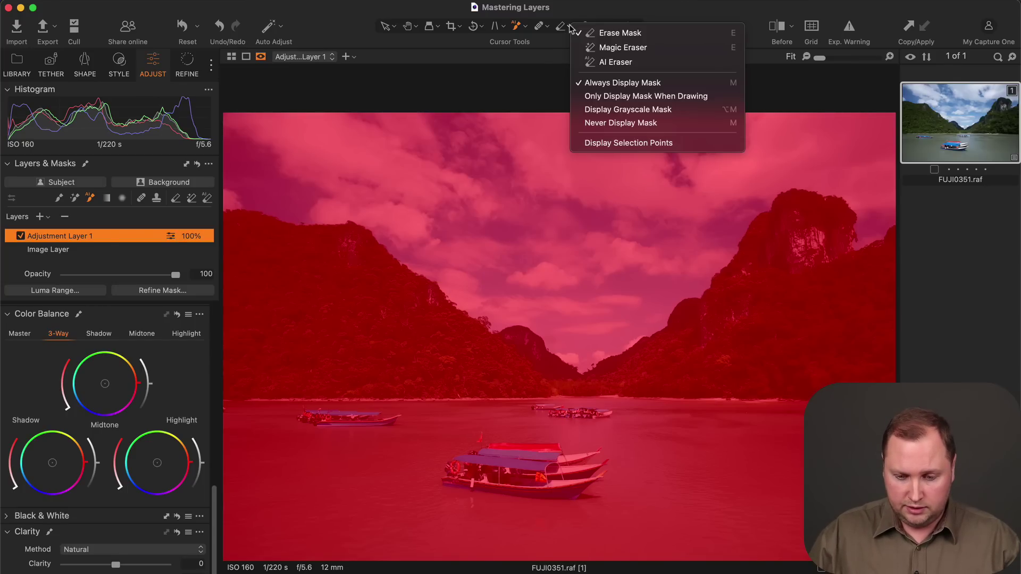
Use the AI Eraser to remove a boat, the group of boats and the sky from the mask.
click(640, 66)
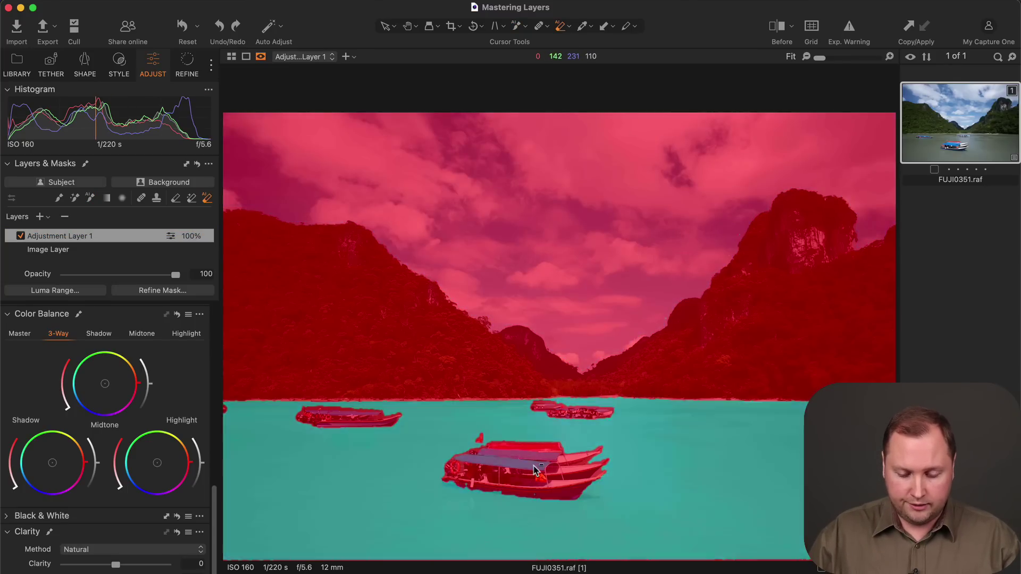
drag(456, 459, 533, 470)
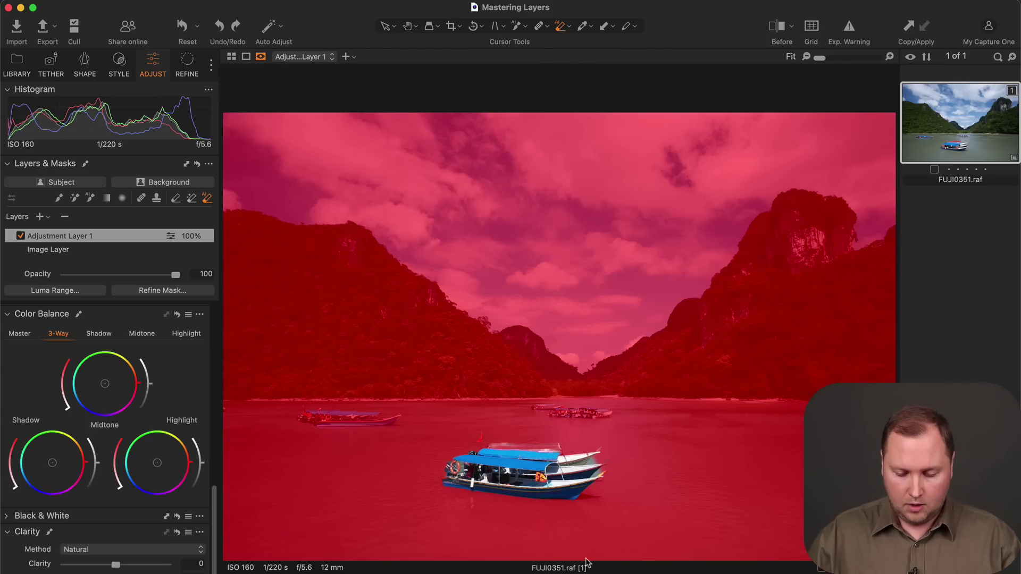
drag(638, 526, 272, 360)
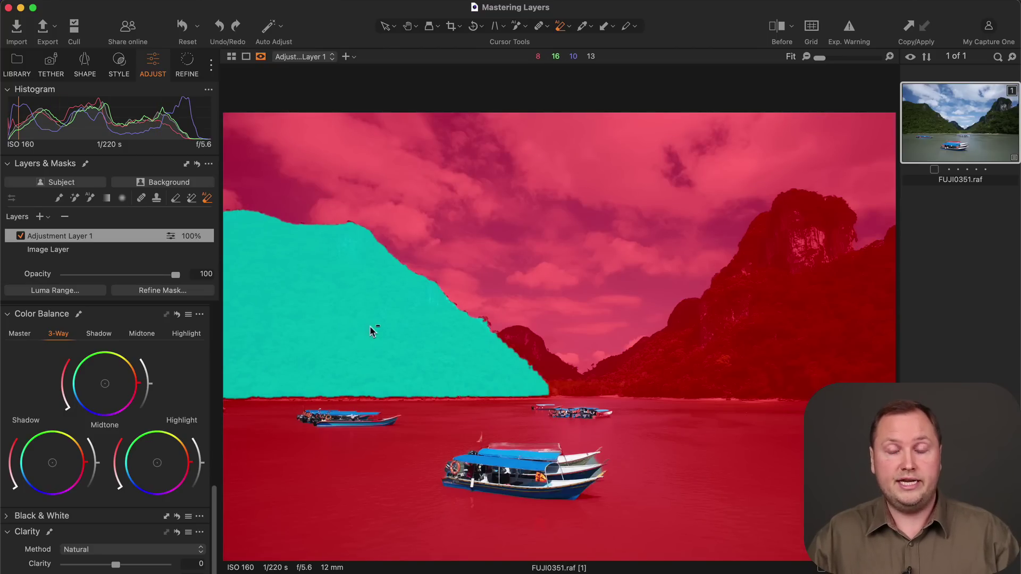
click(626, 228)
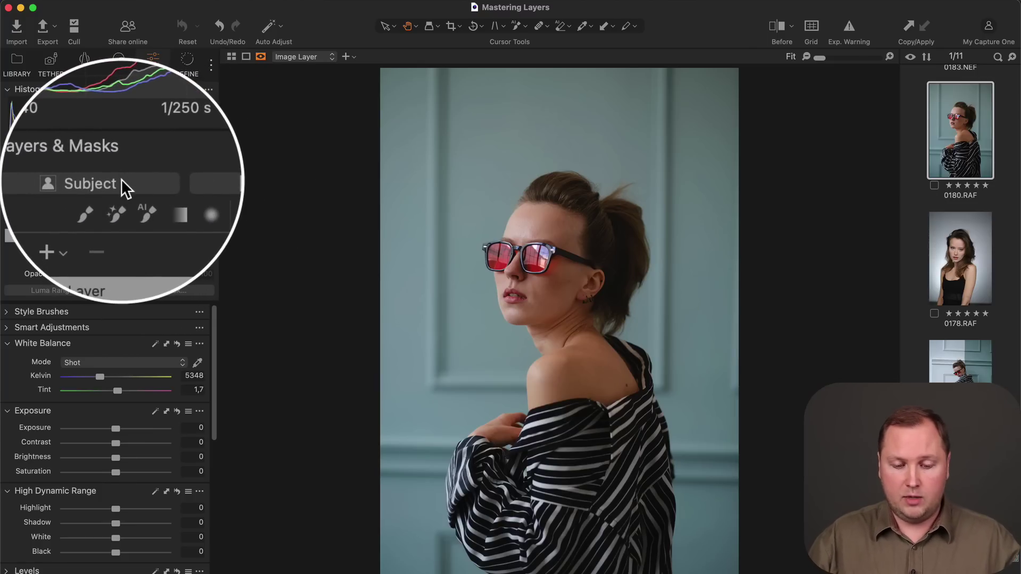
Create Subject Mask 1 and Background Mask 1 on the 0180.RAF portrait.
click(80, 184)
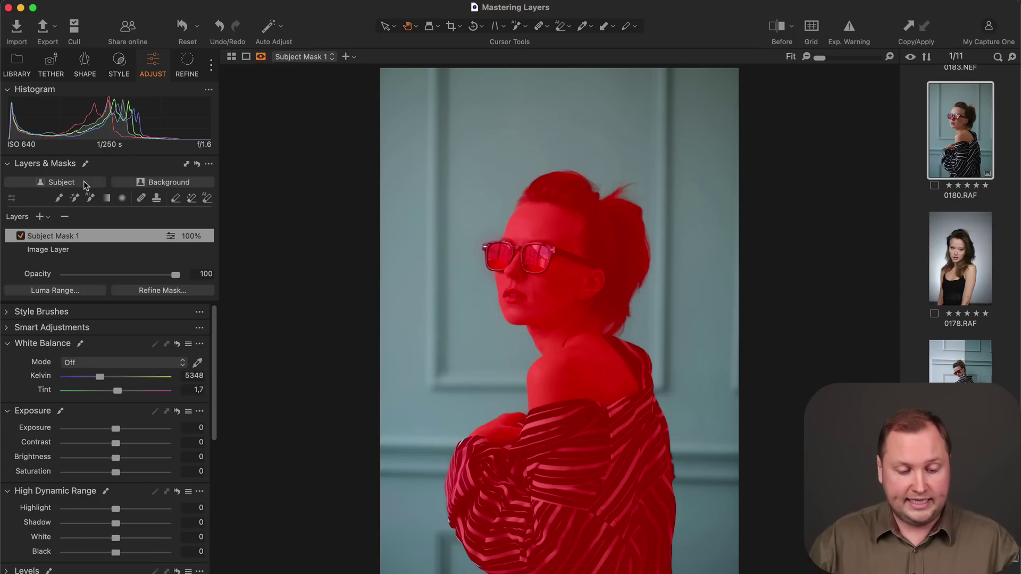
click(199, 183)
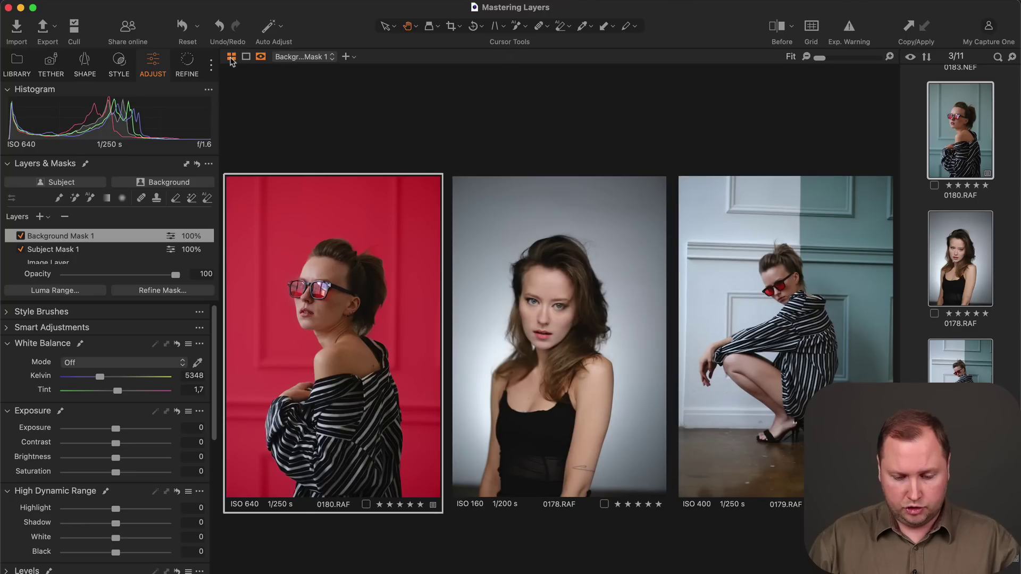
Reset the portrait's adjustments and create AI subject masks on the three selected portraits.
key(super+r)
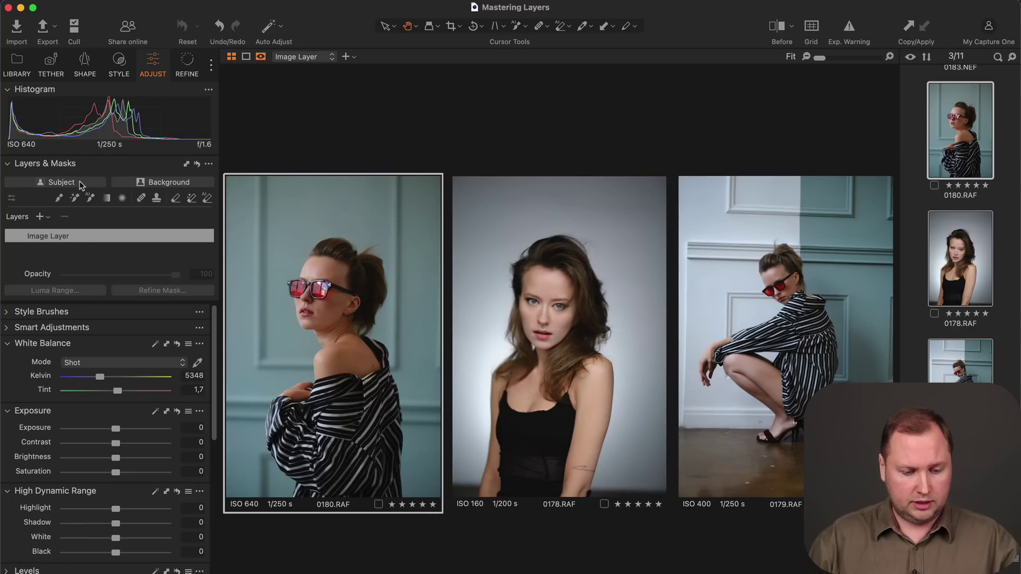
click(80, 182)
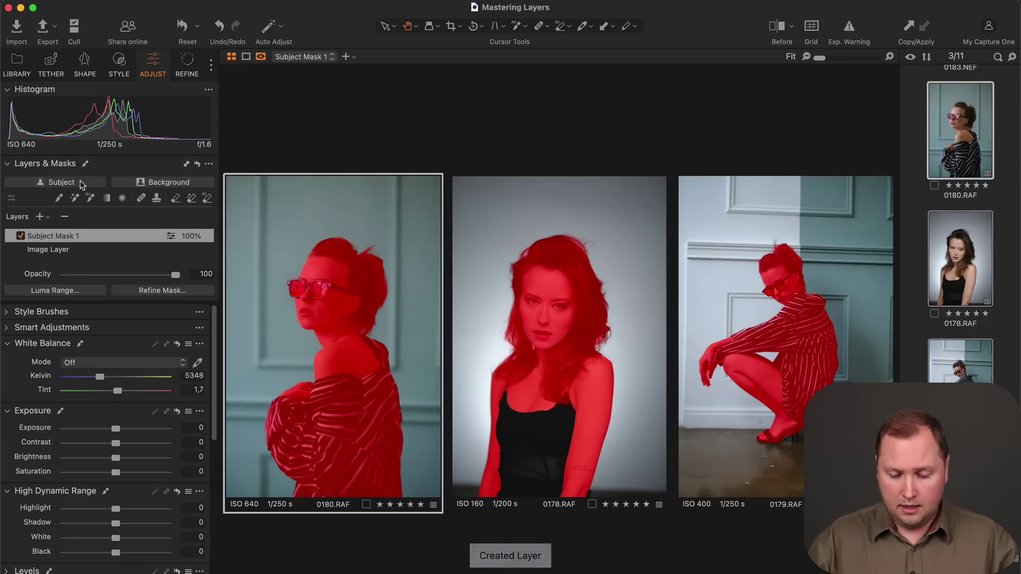
key(Right)
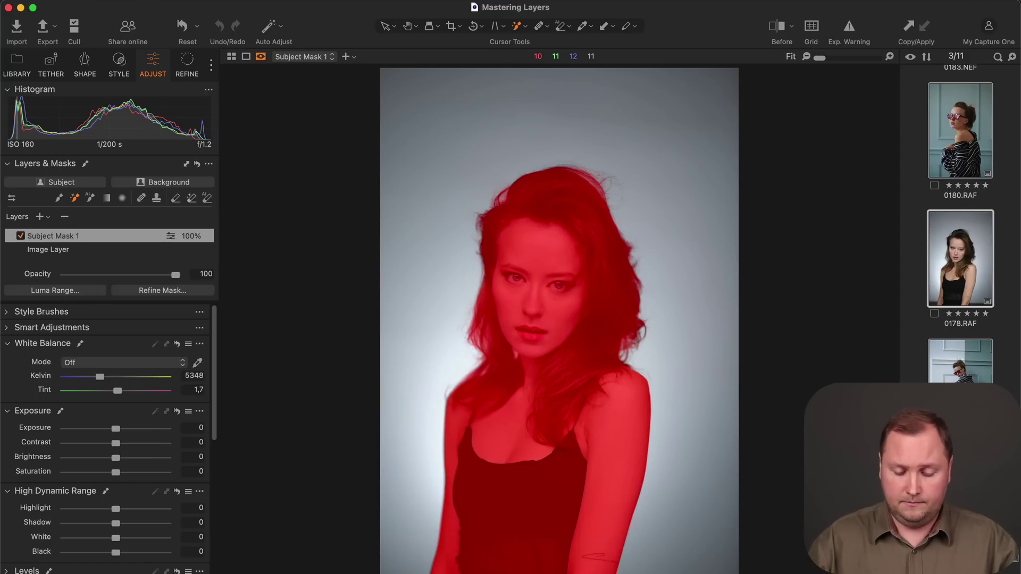
Select 0180.RAF and 0179.RAF side by side and add AI background masks to both.
click(978, 145)
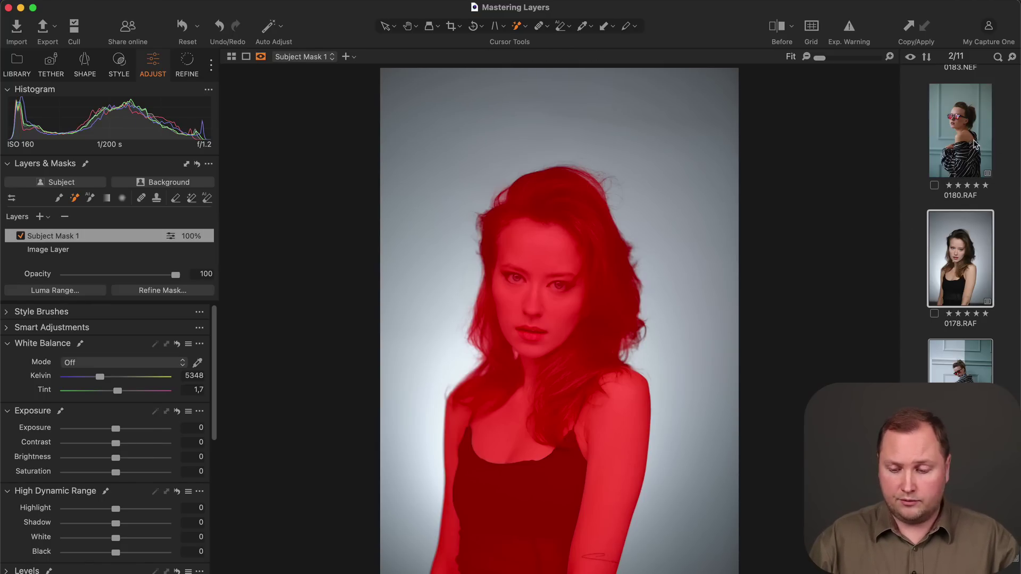
super+click(973, 369)
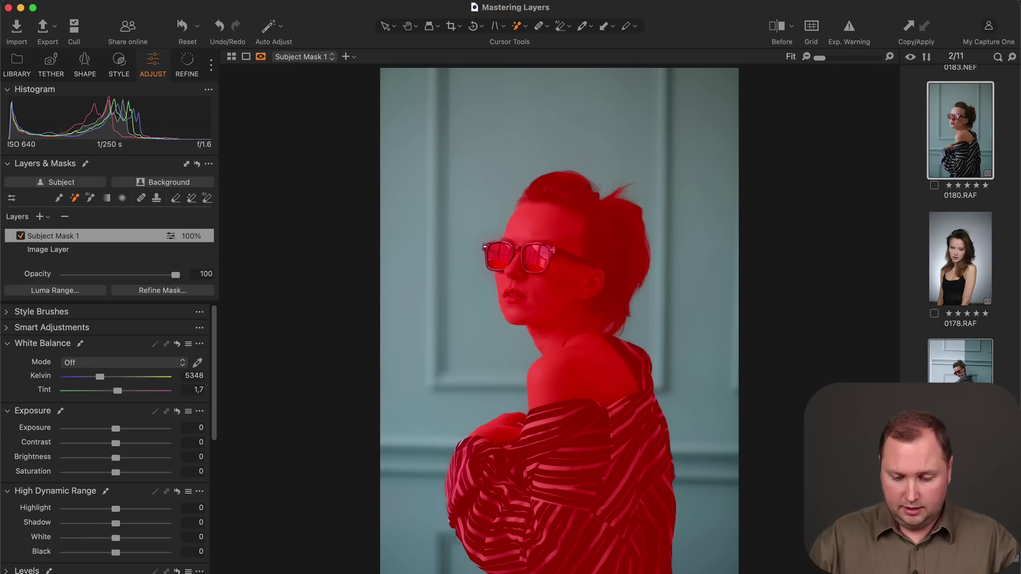
click(231, 56)
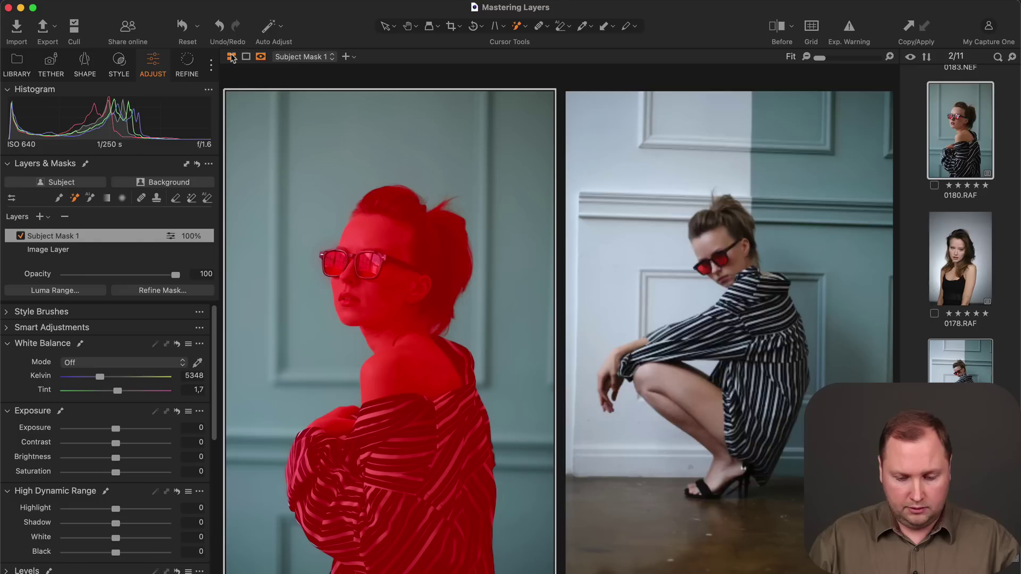
click(196, 184)
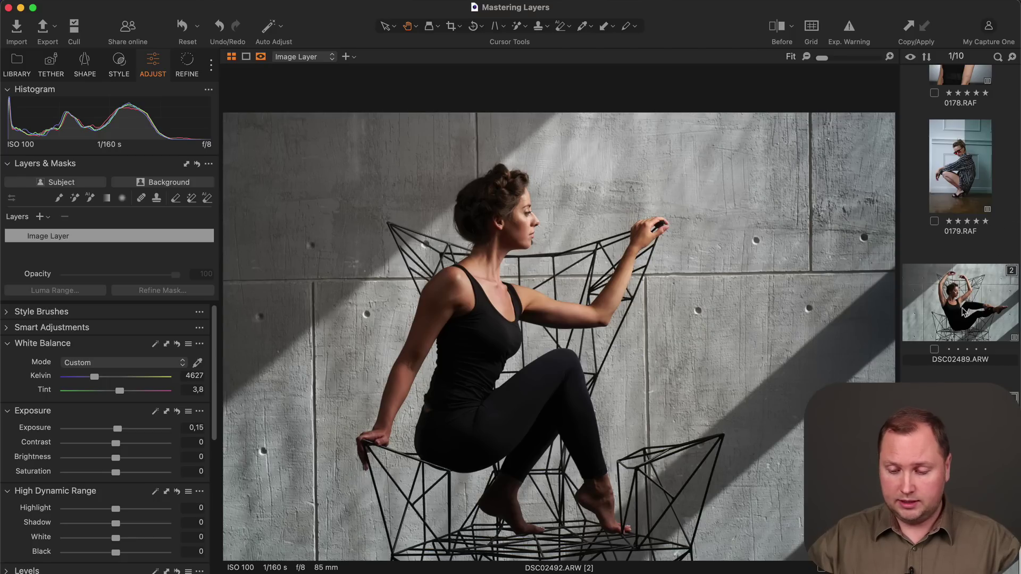
Browse the dancer photos and open DSC02489.ARW from the filmstrip.
key(Left)
key(Right)
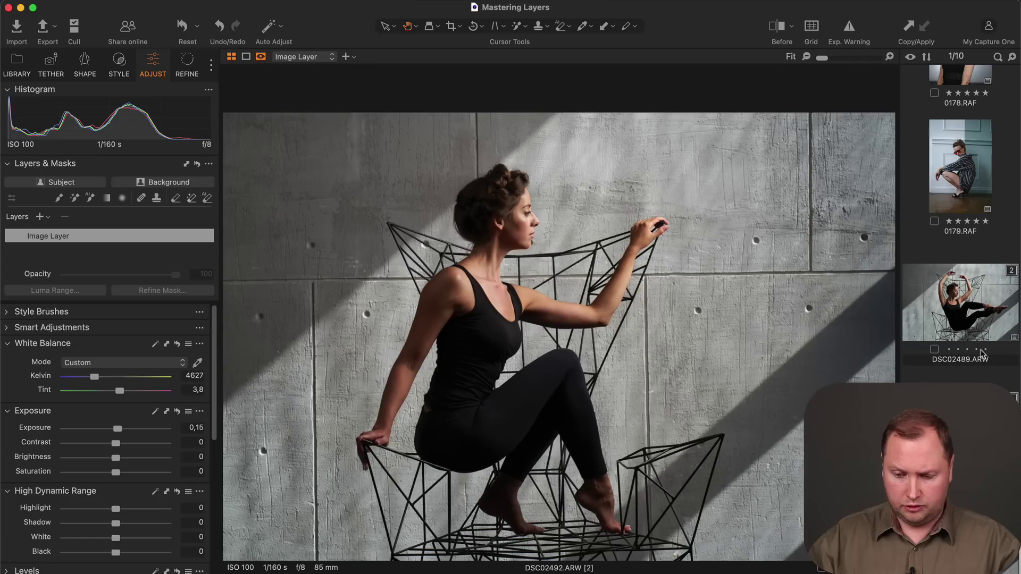
click(958, 311)
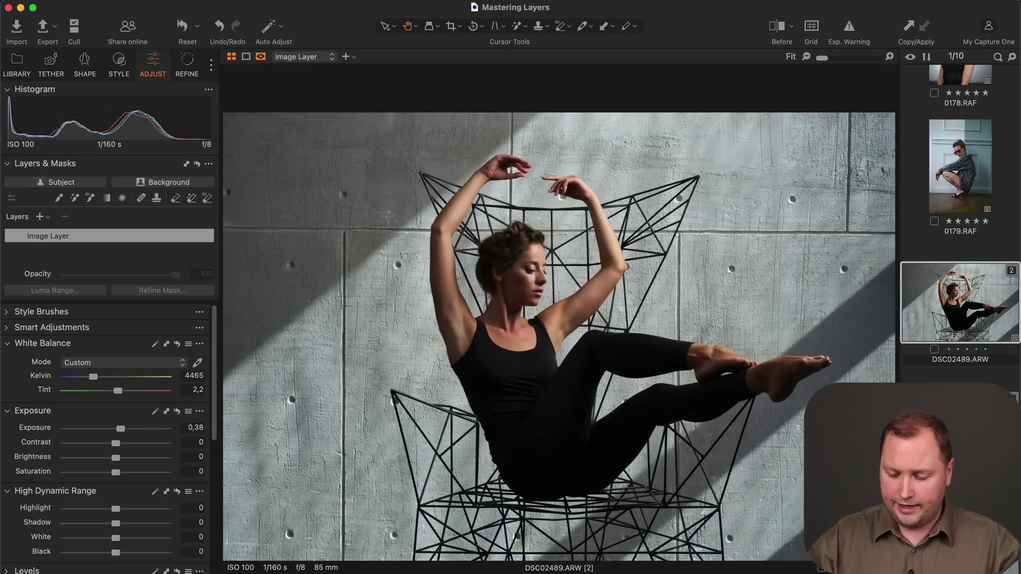
Select the three wire-chair dancer photos, create Subject Mask 1 on each, and check each one.
key(shift+Right)
key(shift+Right)
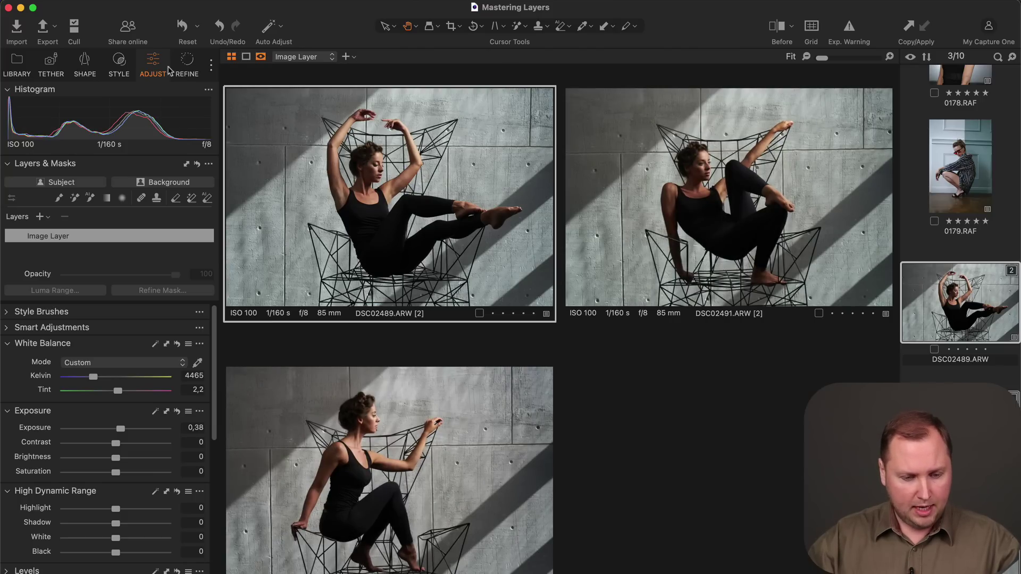
click(85, 183)
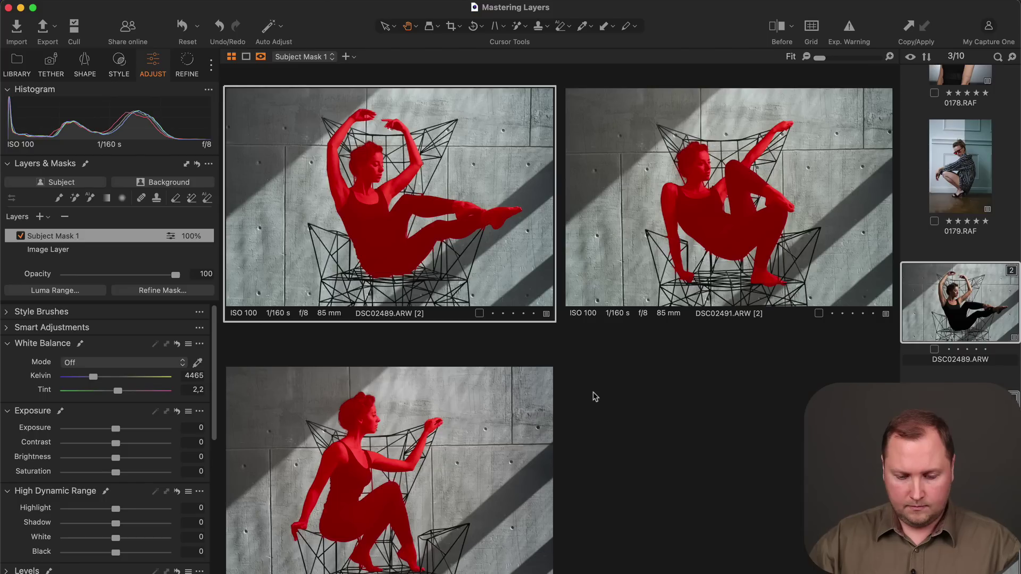
click(668, 202)
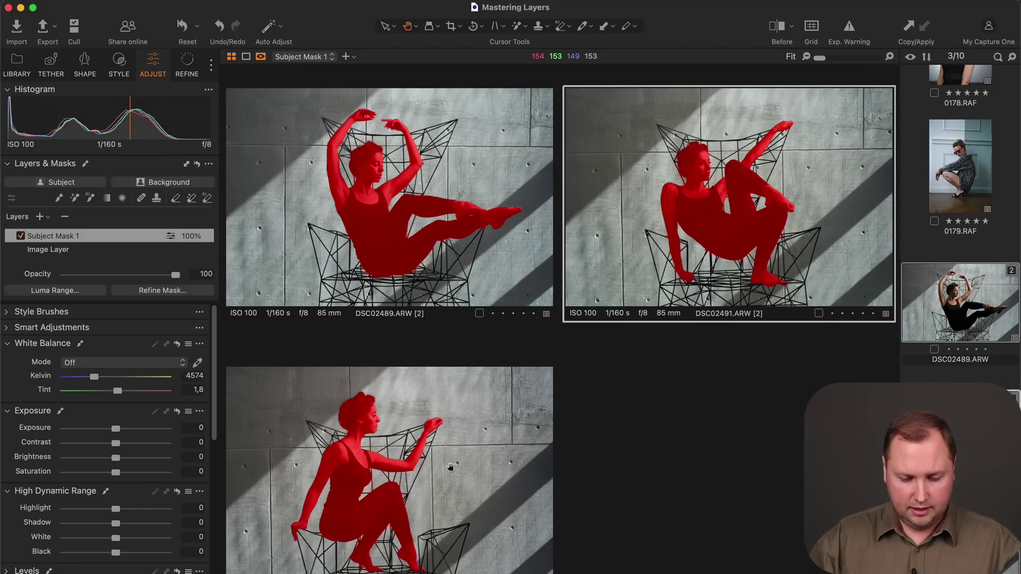
click(463, 440)
click(509, 231)
click(757, 220)
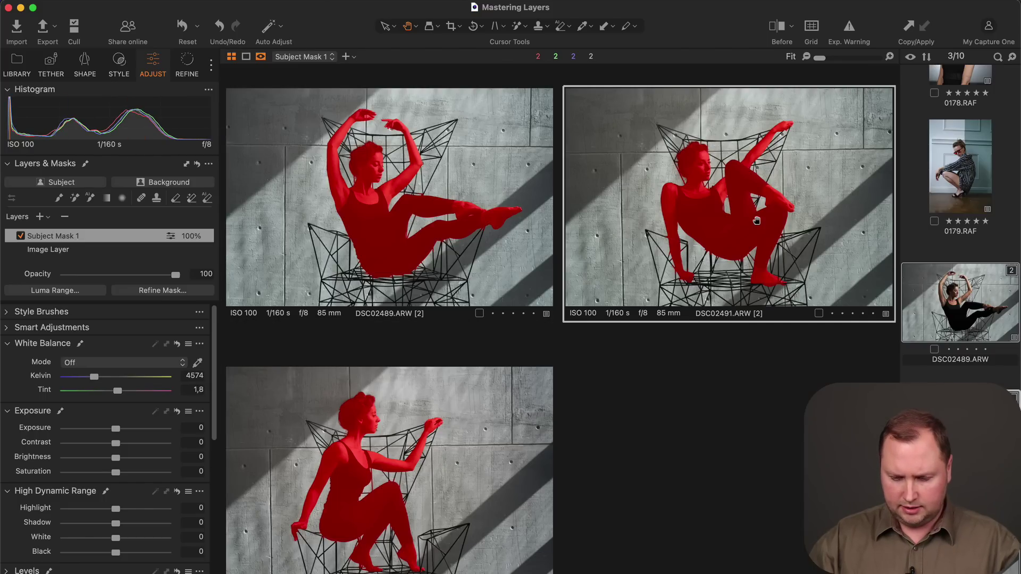
click(427, 220)
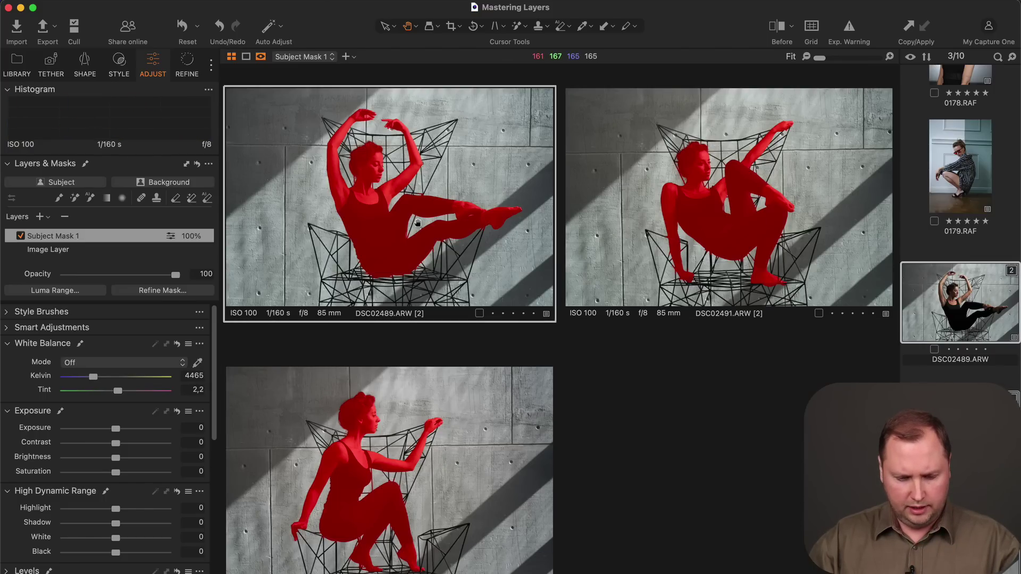
click(232, 56)
double_click(545, 243)
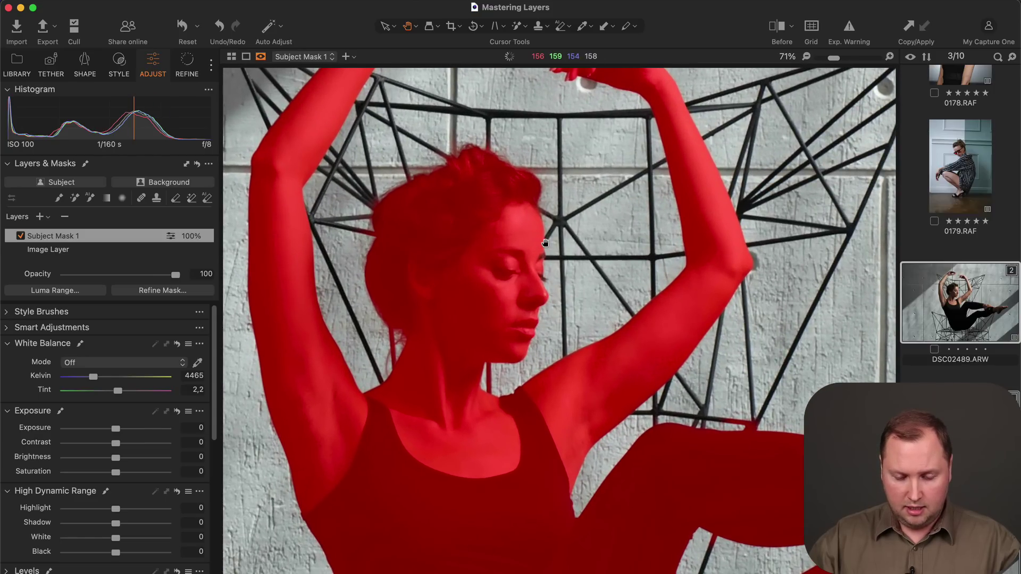
scroll(545, 243, up, 5)
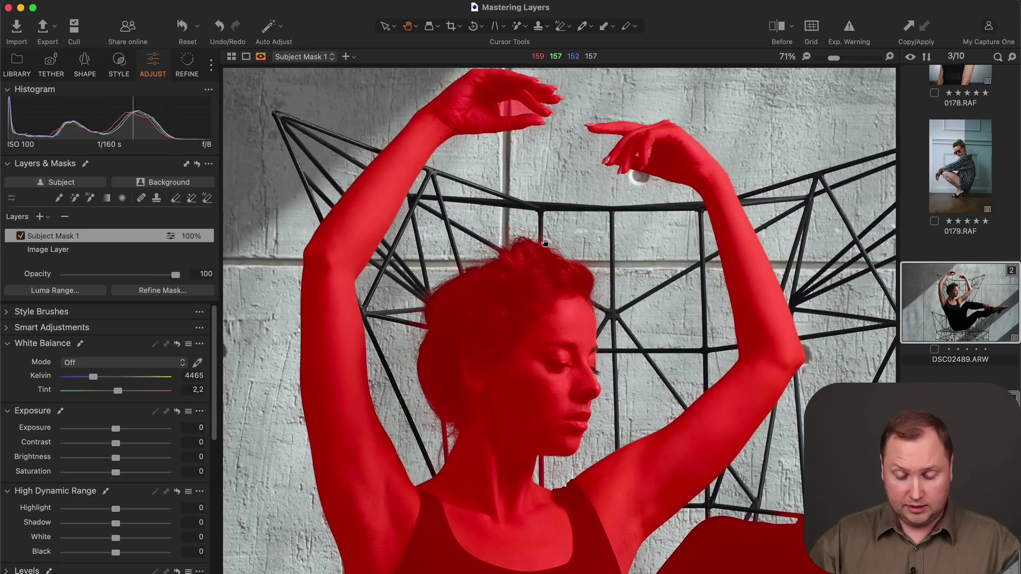
scroll(545, 243, down, 2)
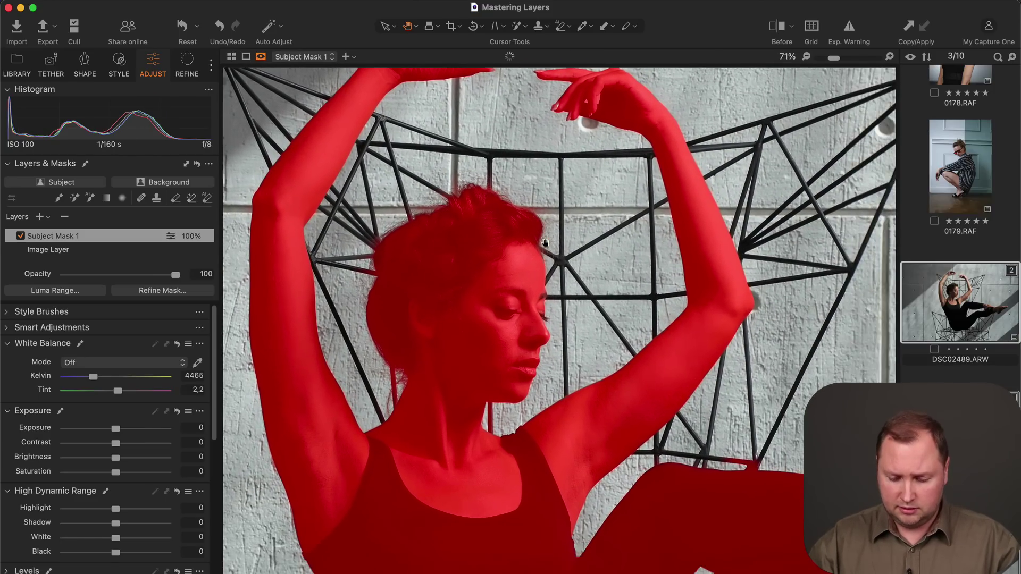
scroll(545, 243, up, 5)
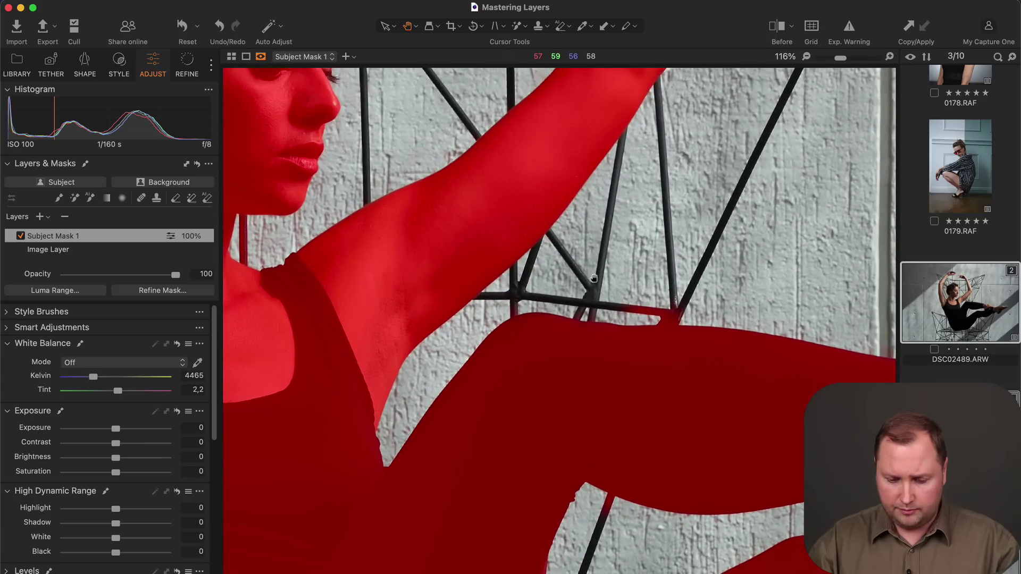
scroll(593, 278, down, 5)
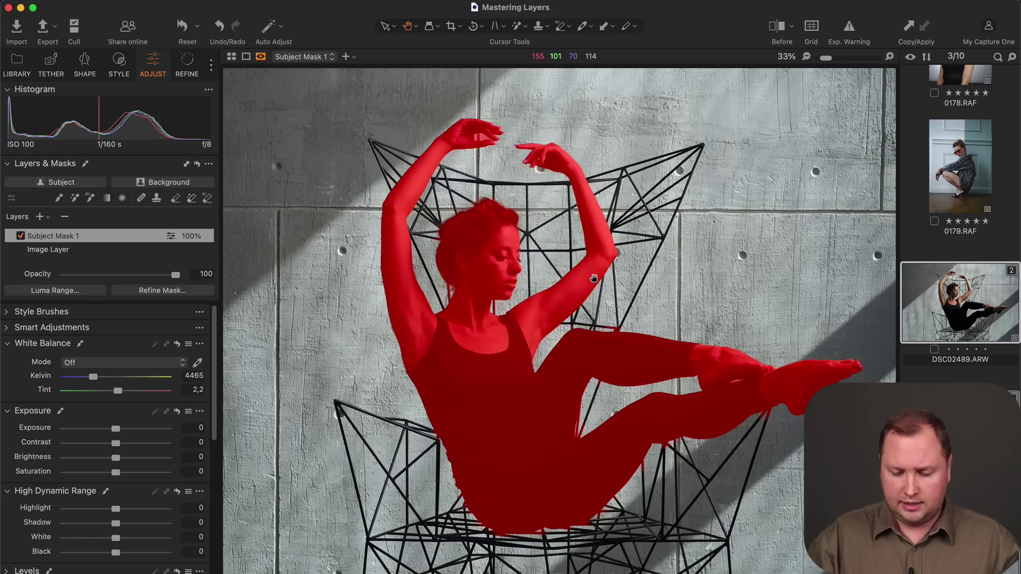
click(231, 57)
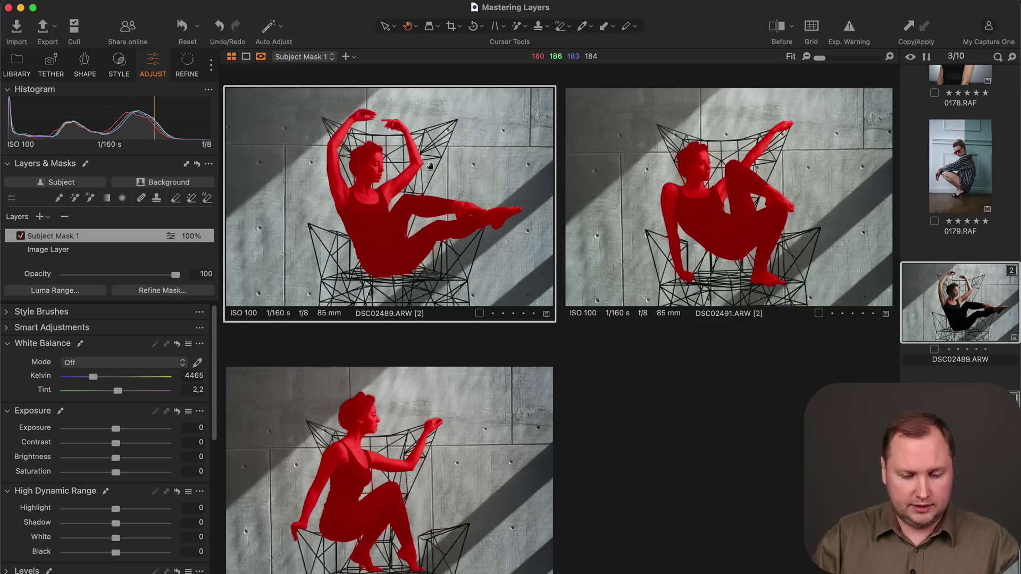
Show only DSC02489.ARW, delete its subject mask layer and create Background Mask 1.
click(992, 309)
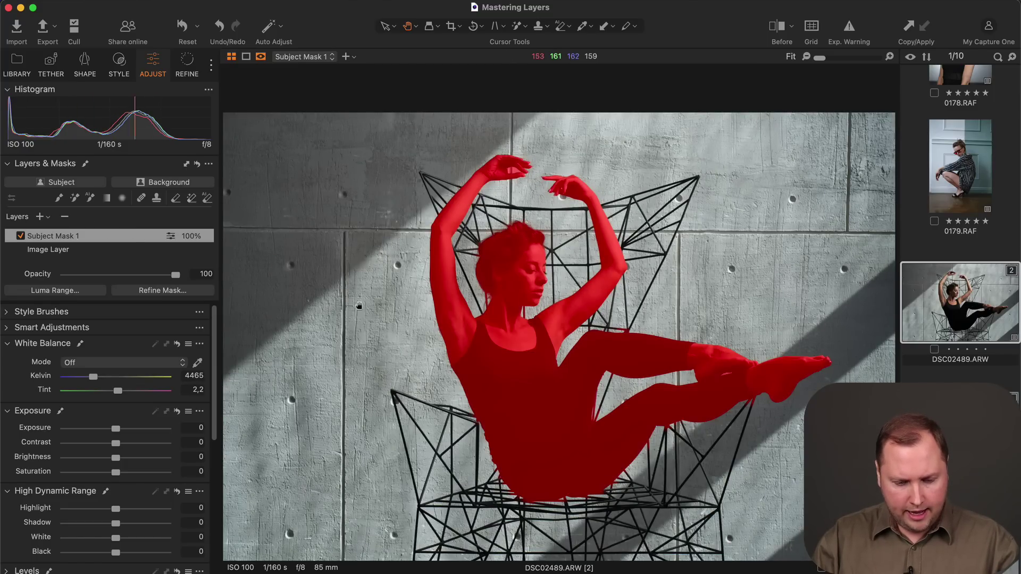
click(66, 216)
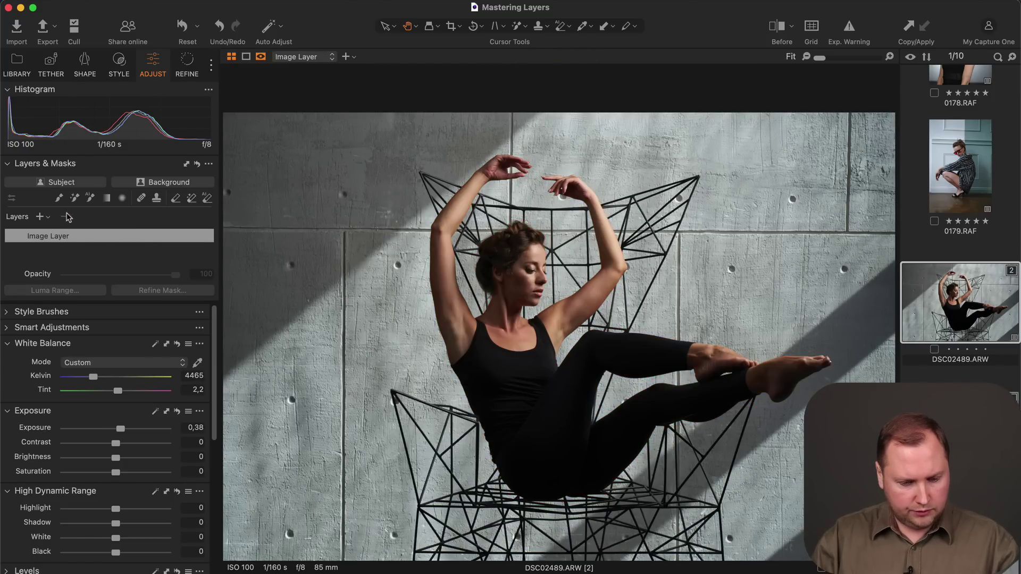
click(196, 183)
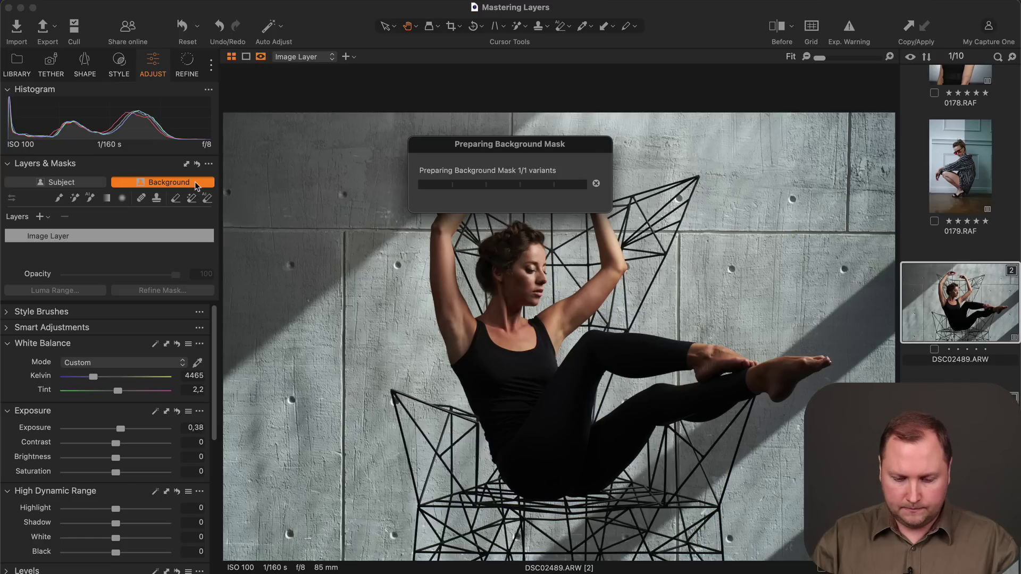
Push the background's shadows and midtones toward cyan, set Clarity 40 and Contrast 11.
key(m)
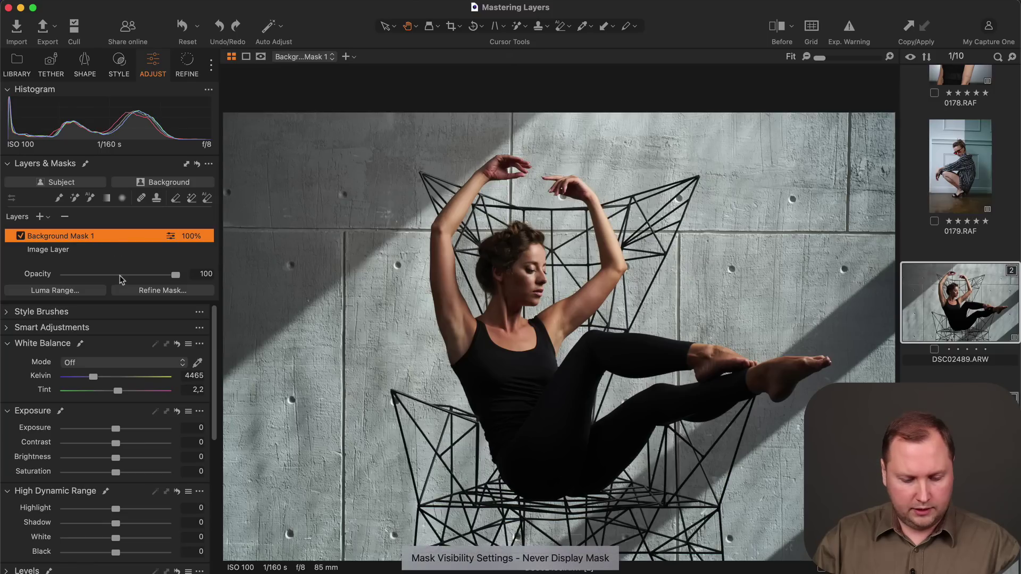
scroll(57, 457, down, 10)
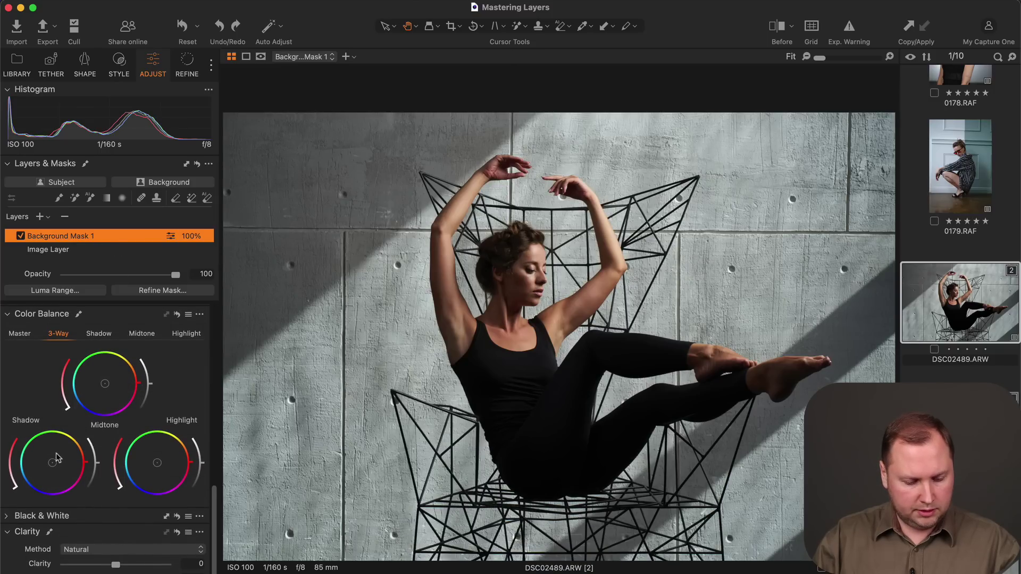
drag(53, 466, 36, 467)
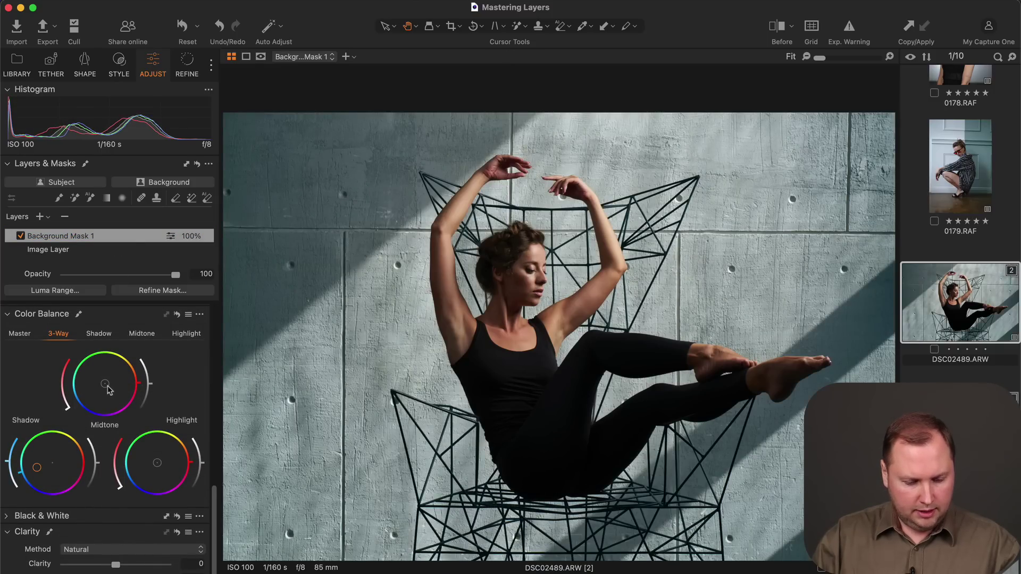
drag(108, 390, 85, 390)
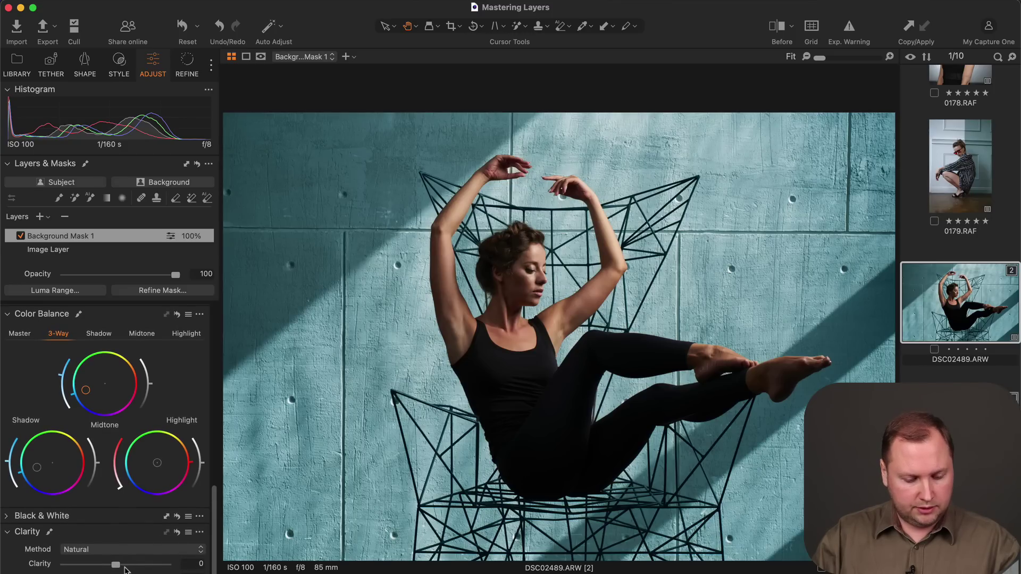
drag(116, 565, 136, 570)
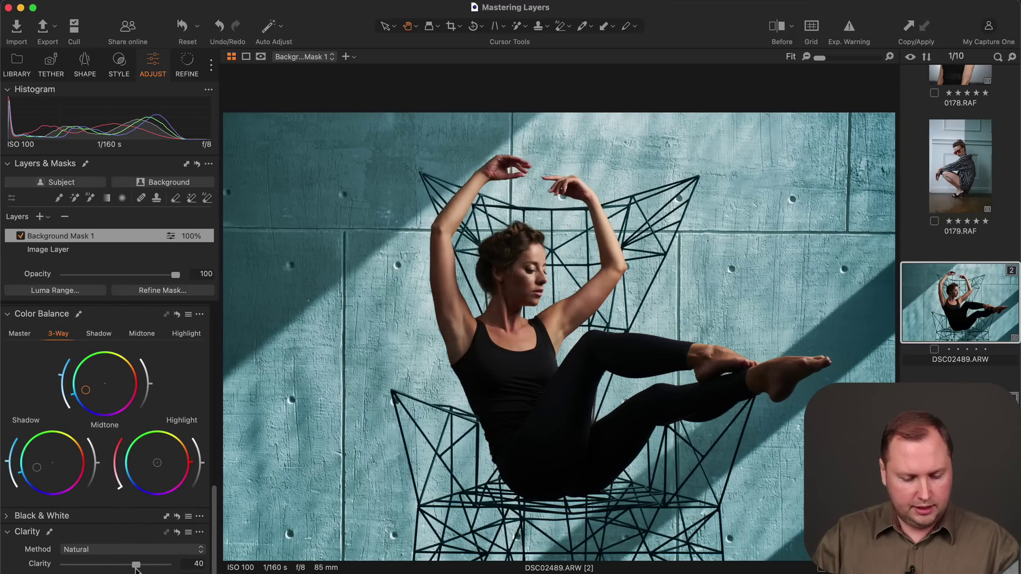
scroll(128, 479, up, 10)
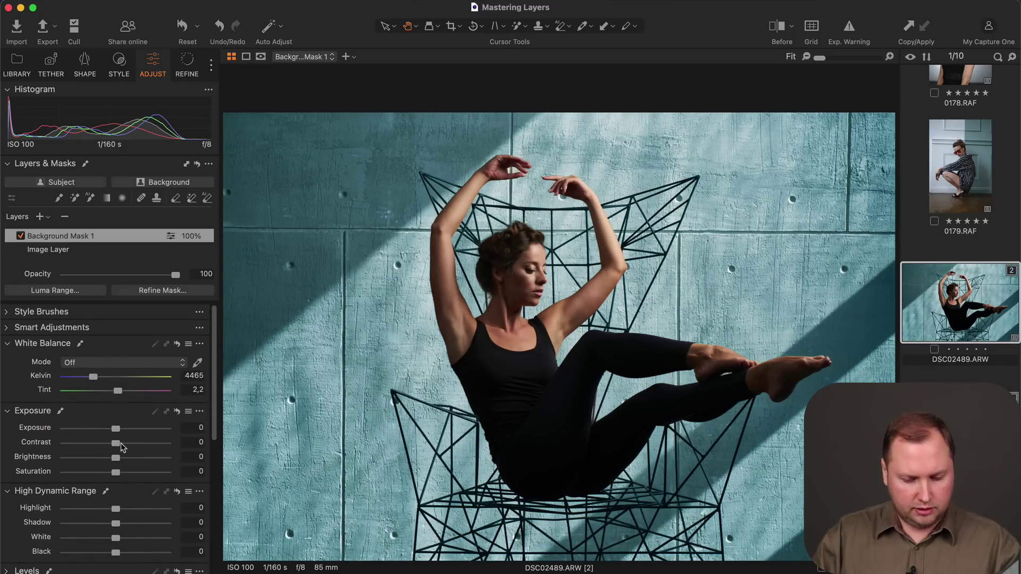
drag(121, 445, 131, 445)
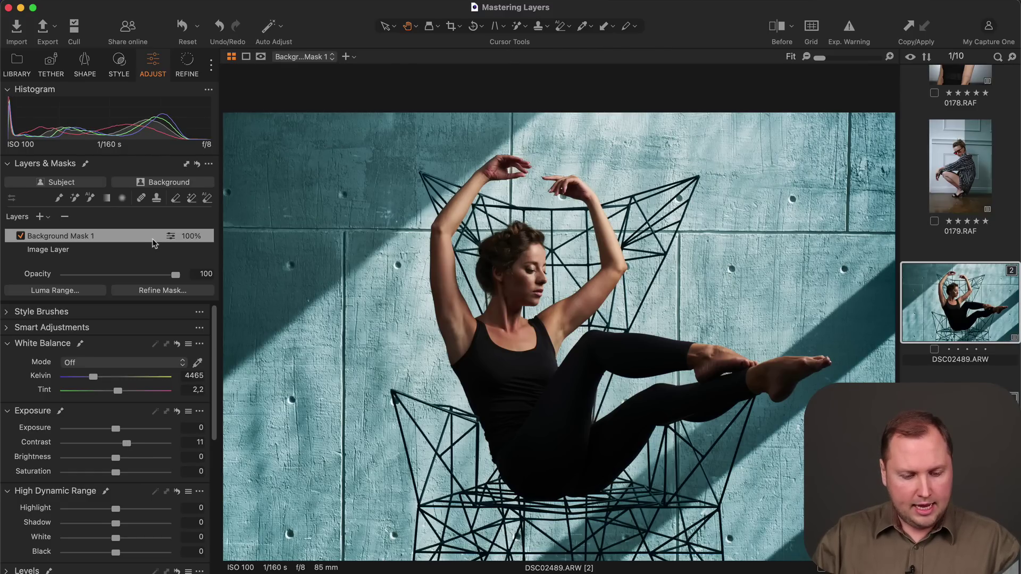
Save Background Mask 1, Exposure and White Balance from DSC02489 as the custom style 'COLD BACKGROUND'.
key(super+alt+Left)
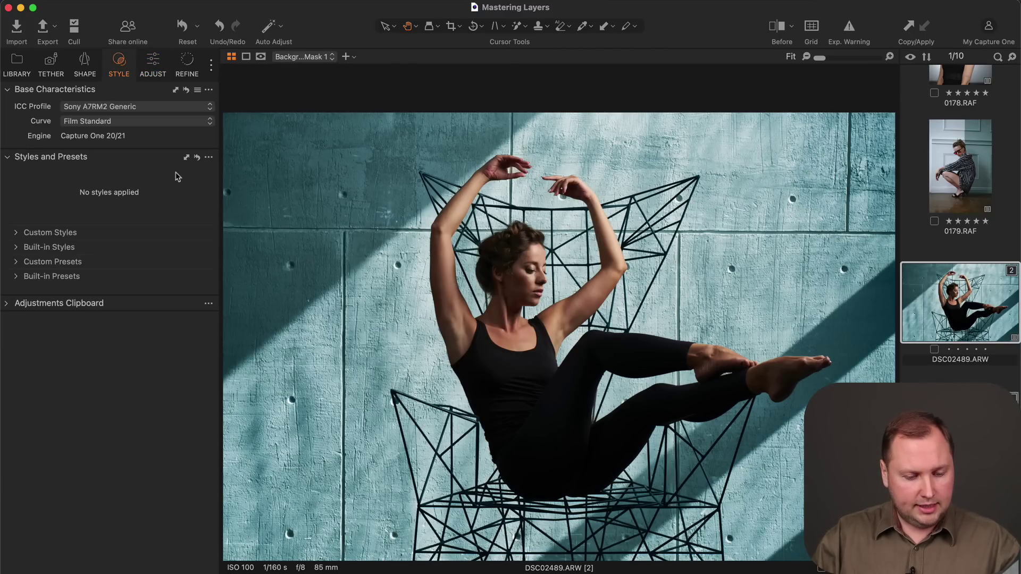
click(208, 159)
click(231, 170)
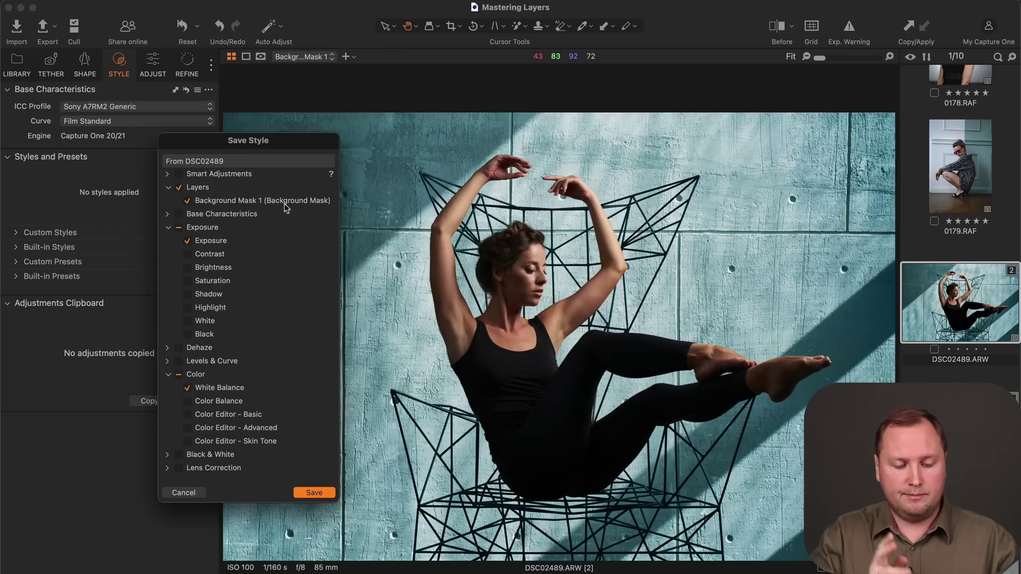
click(308, 493)
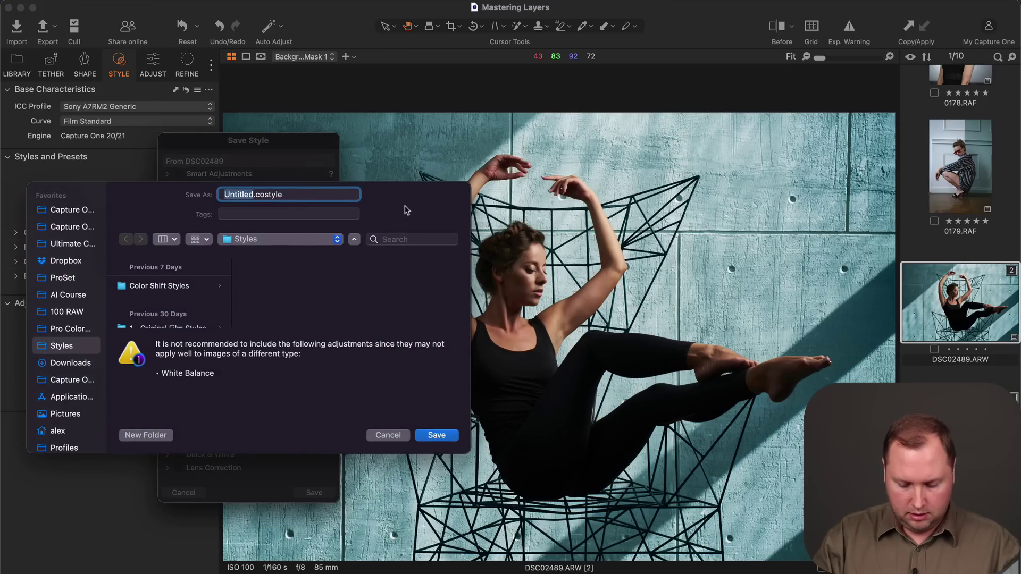
text(COLD BA)
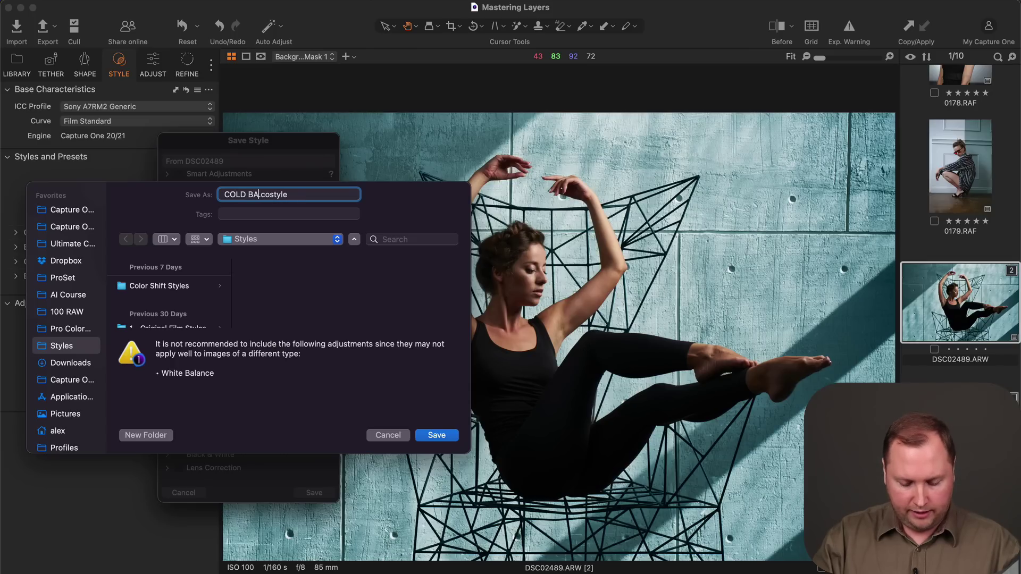
text(CKGROUND)
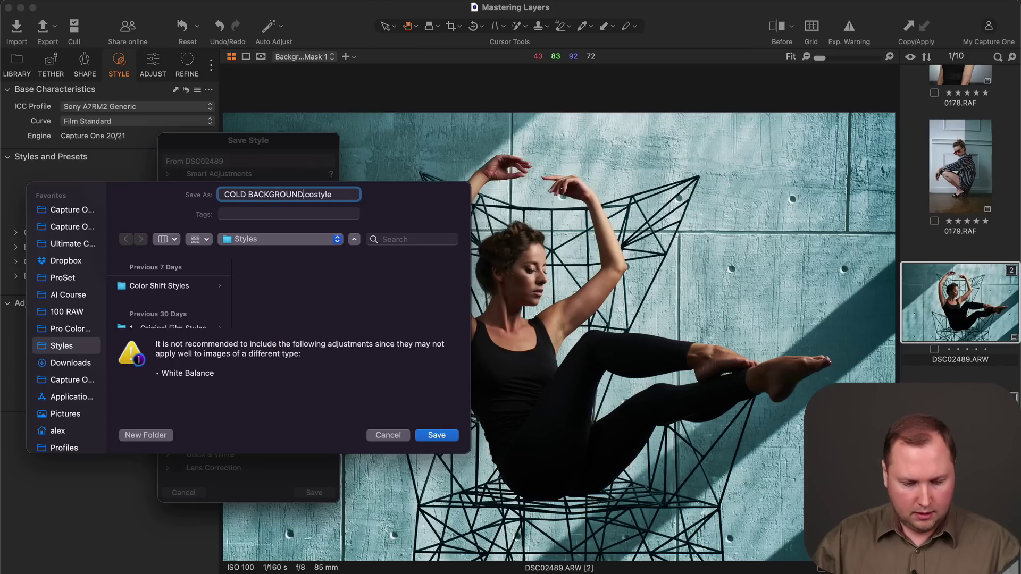
click(437, 435)
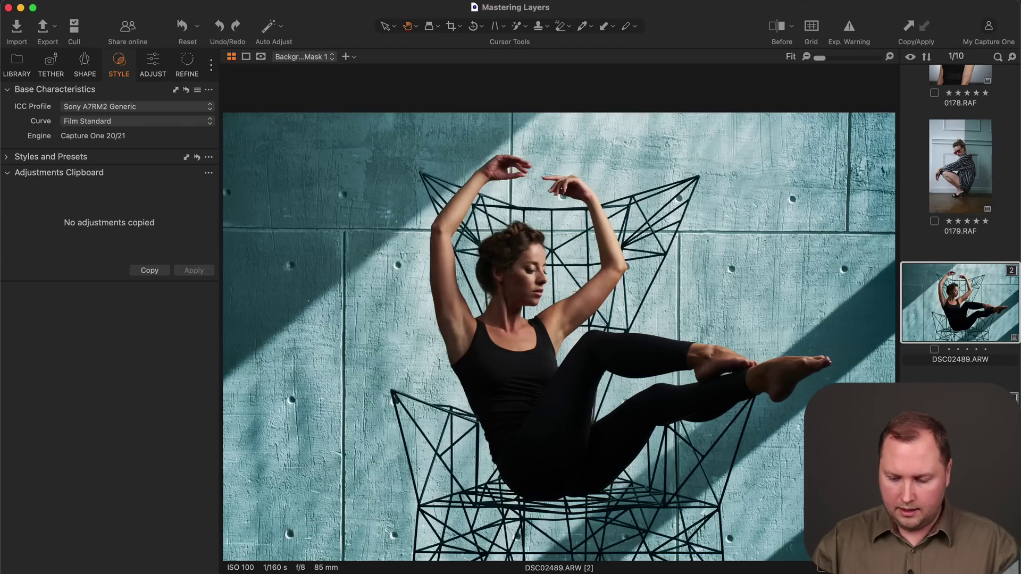
Select the next two dancer shots and apply the COLD BACKGROUND custom style, then return to single view.
key(Down)
key(shift+Down)
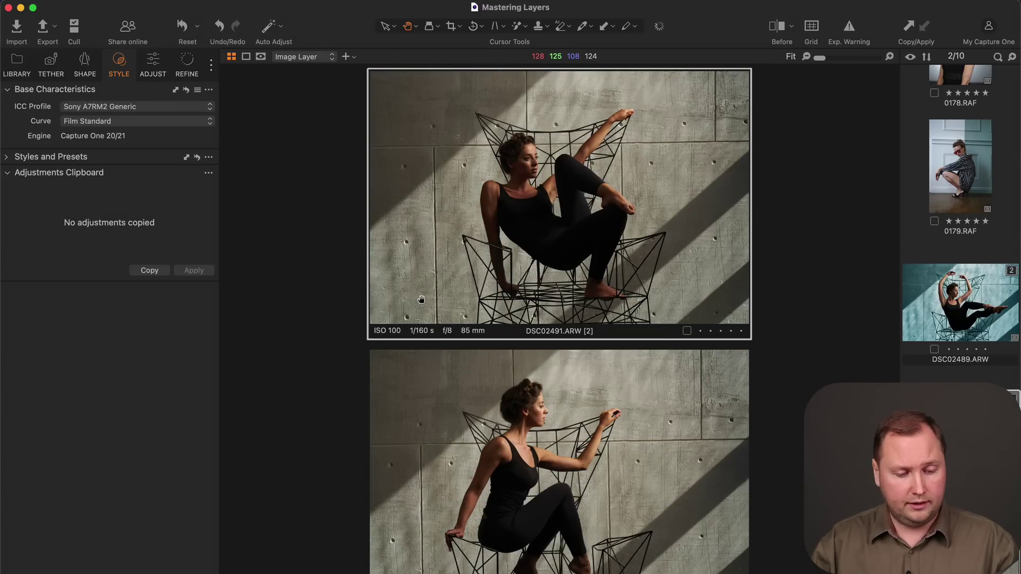
click(6, 157)
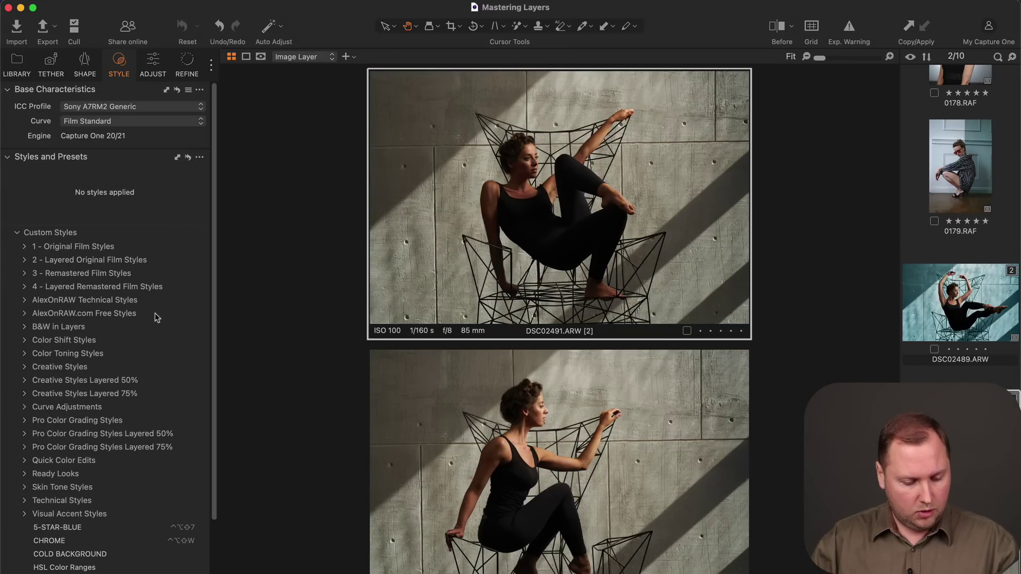
scroll(165, 372, down, 3)
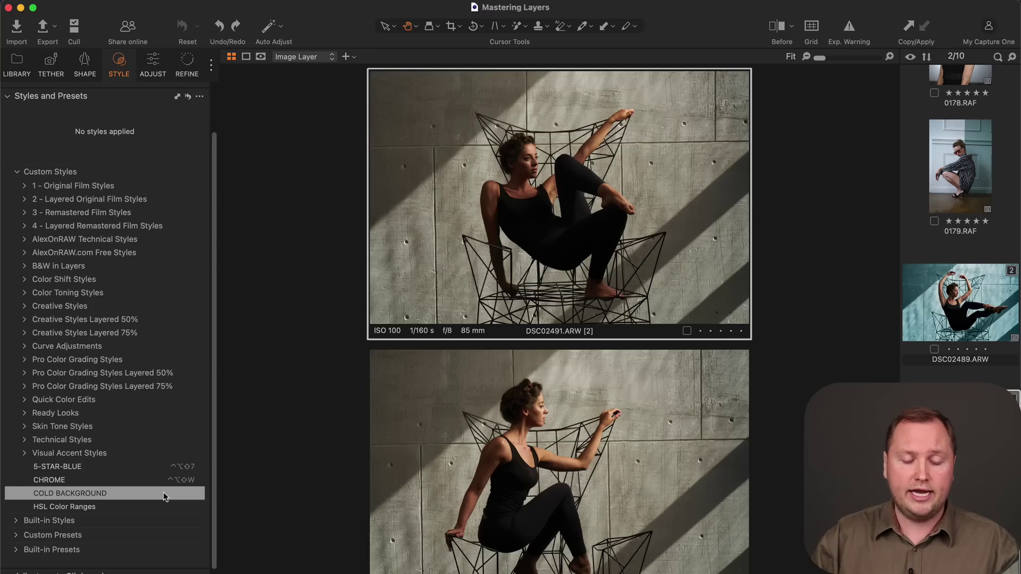
click(165, 497)
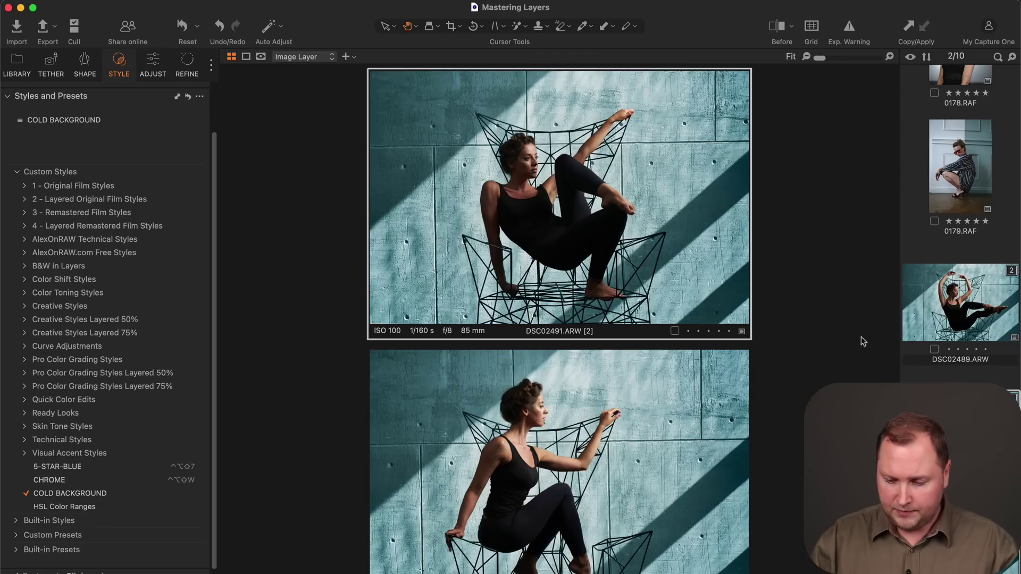
super+click(979, 318)
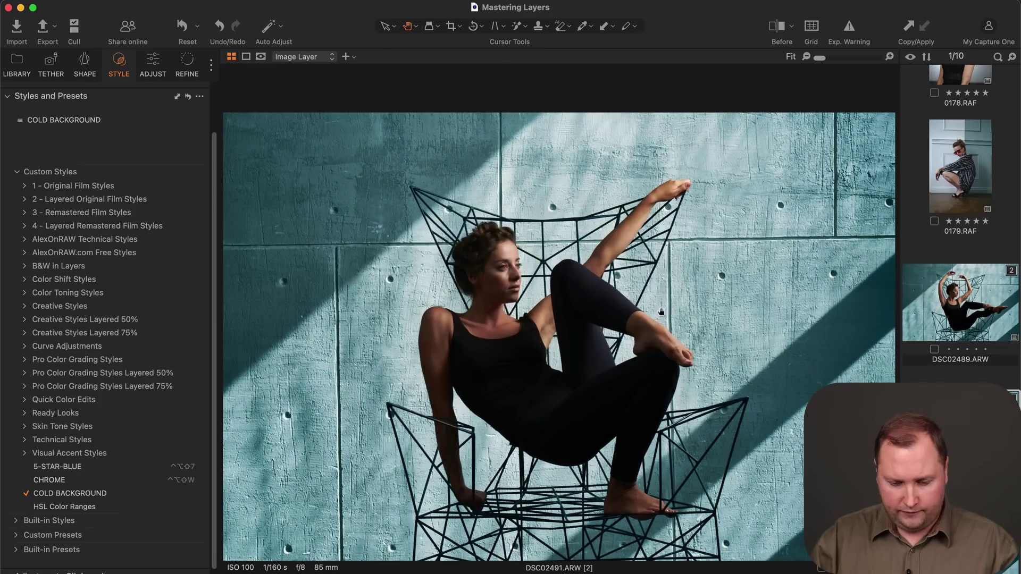
Toggle Background Mask 1's overlay with M on both styled photos to check the mask fit.
click(154, 62)
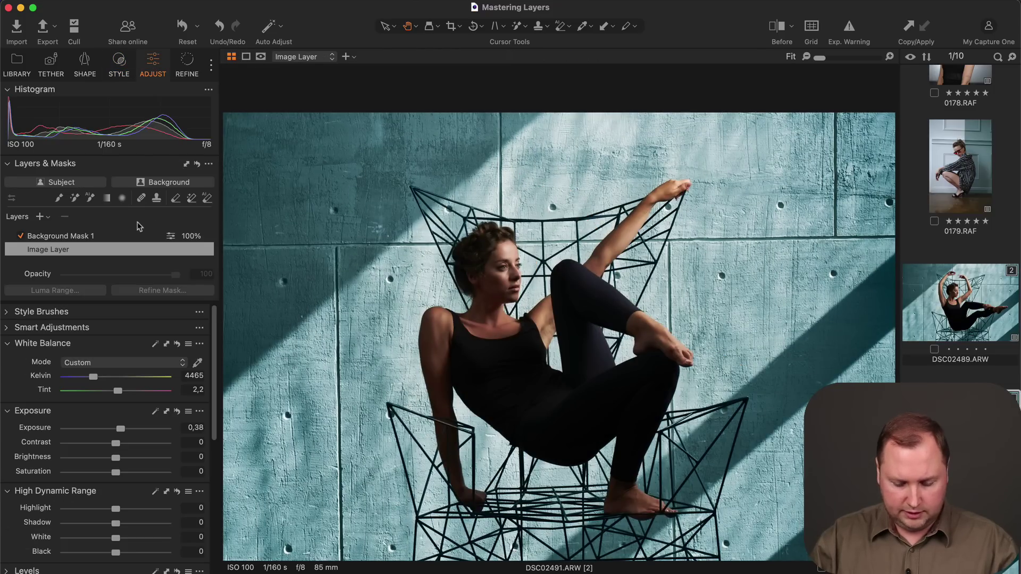
click(113, 236)
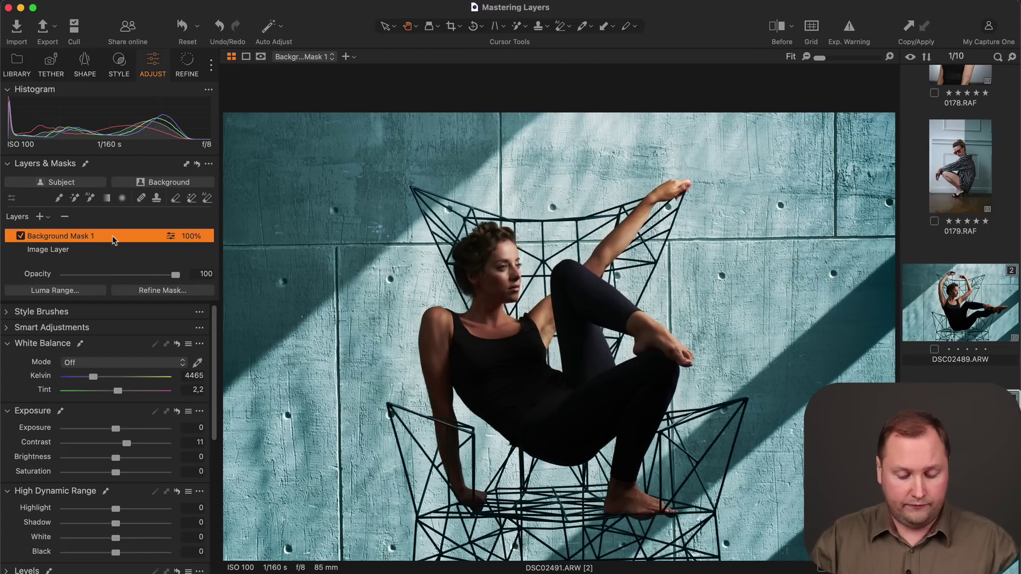
key(m)
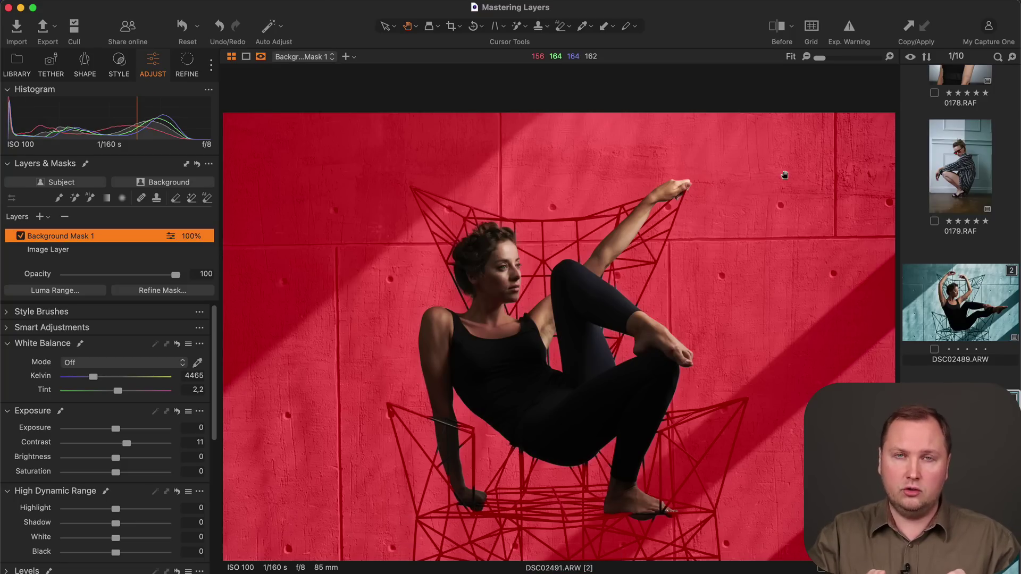
key(m)
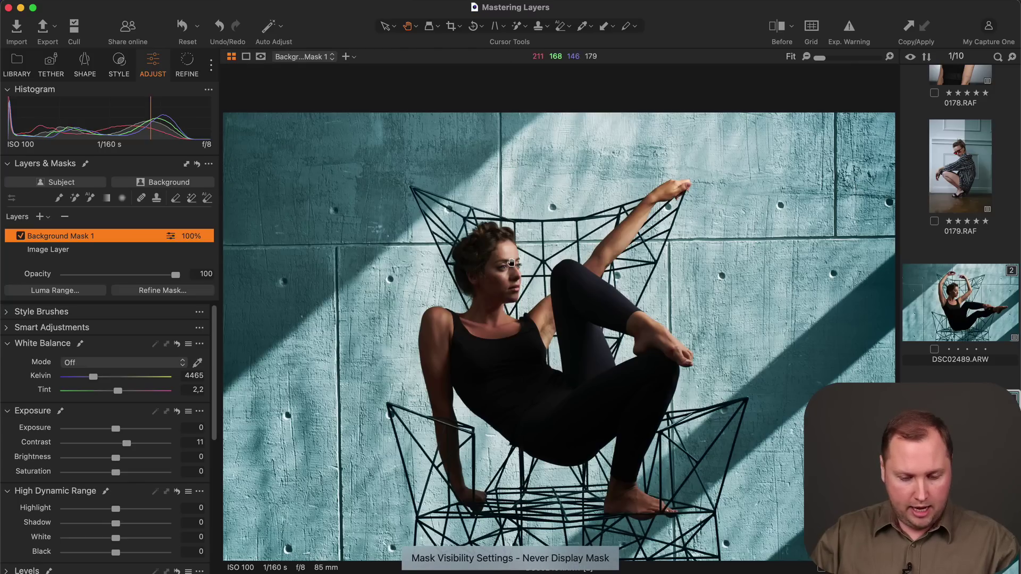
scroll(138, 432, down, 10)
scroll(138, 432, down, 4)
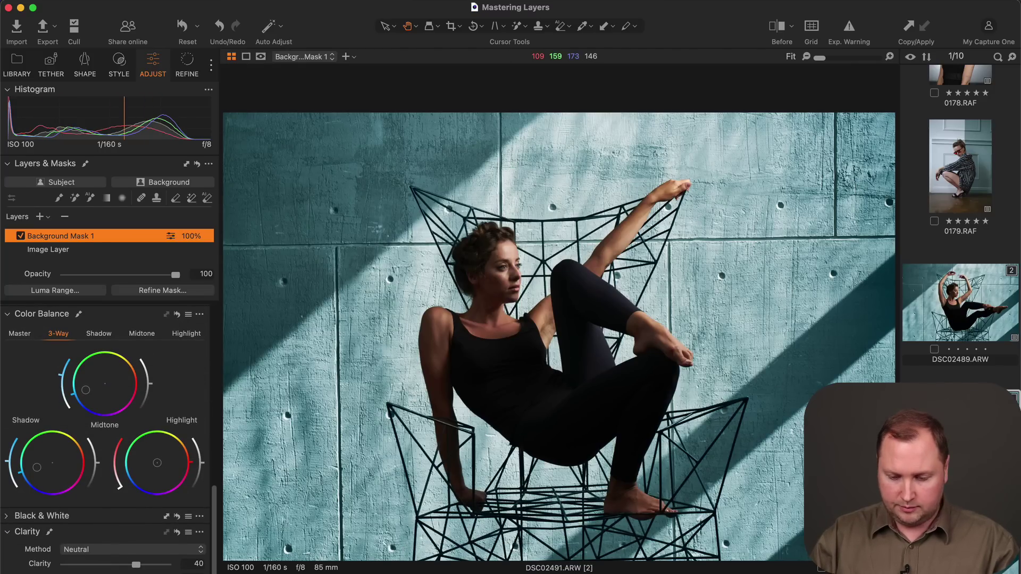
key(Right)
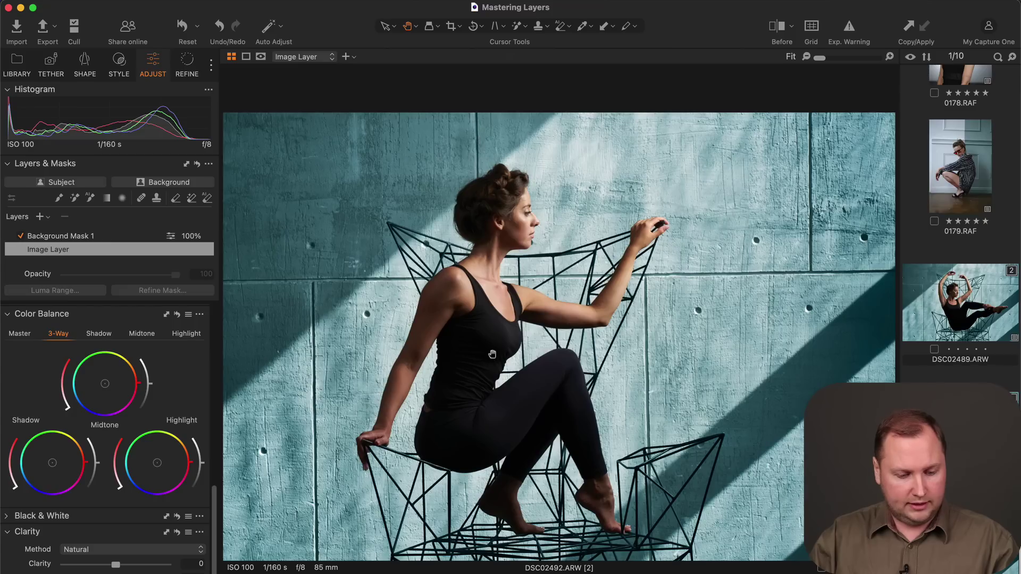
click(123, 238)
key(m)
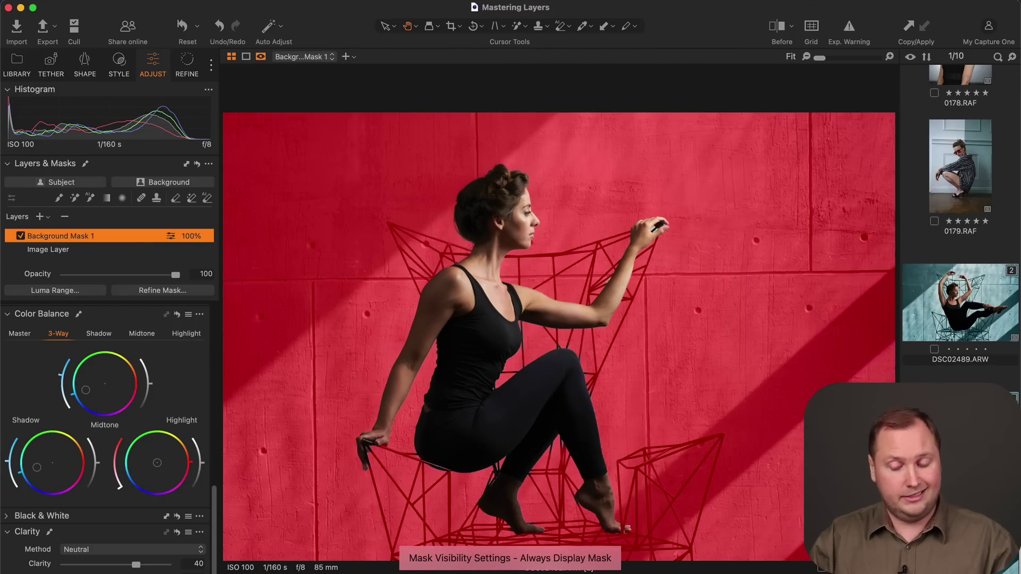
click(177, 365)
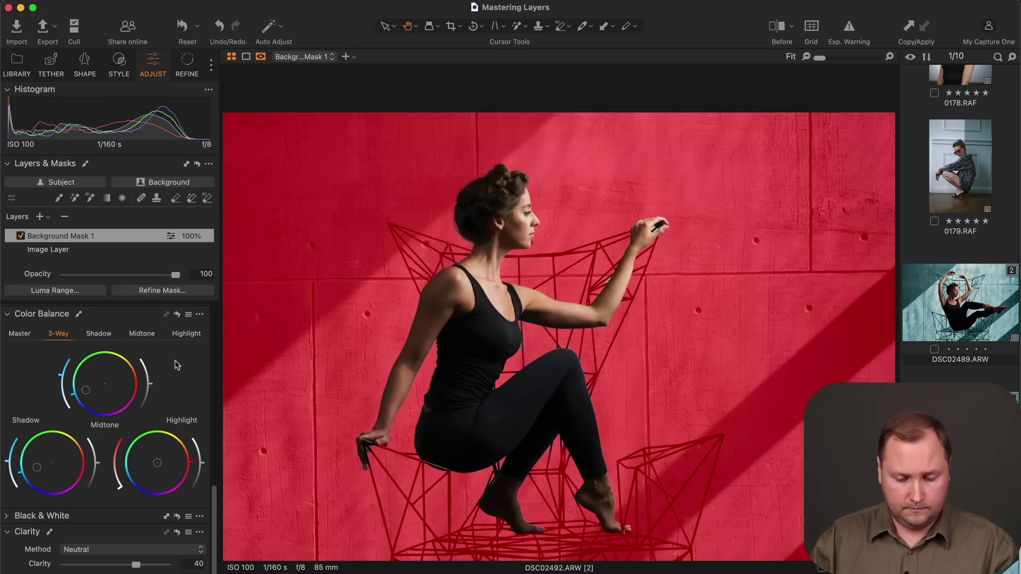
key(m)
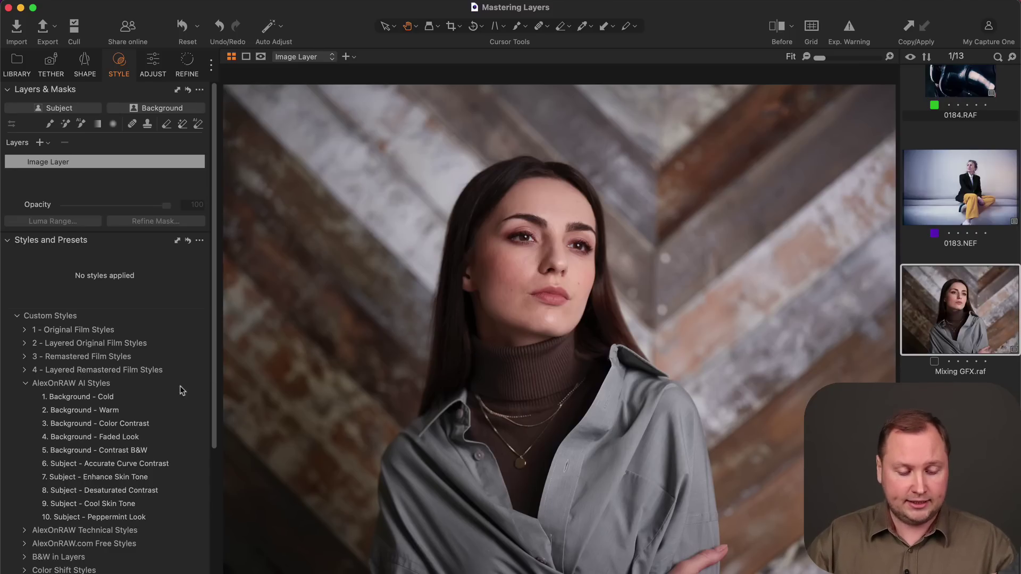
Apply Background - Cold and Subject - Accurate Curve Contrast, then Faded Look and Desaturated Contrast to the sunglasses portrait.
click(134, 398)
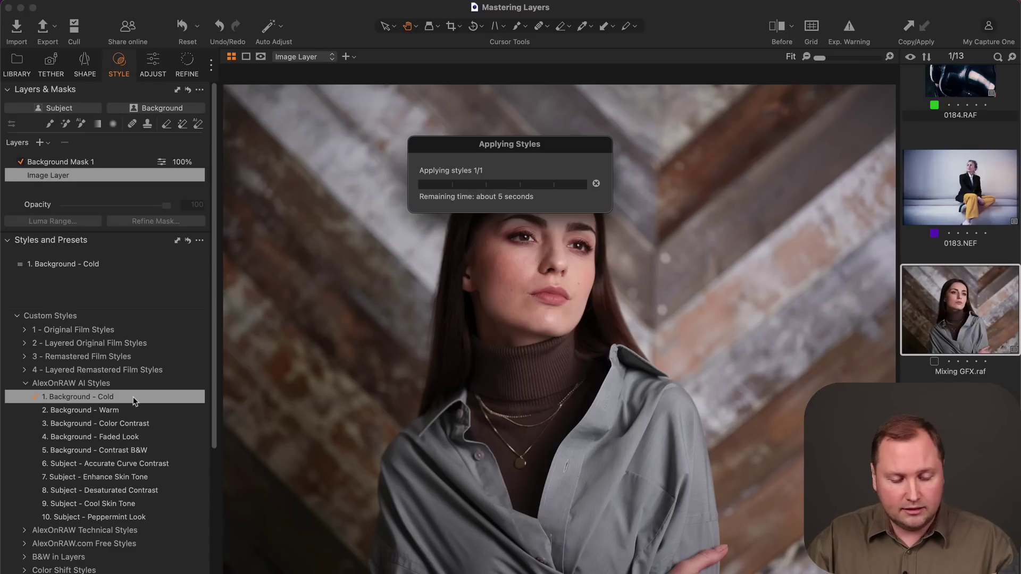
click(168, 470)
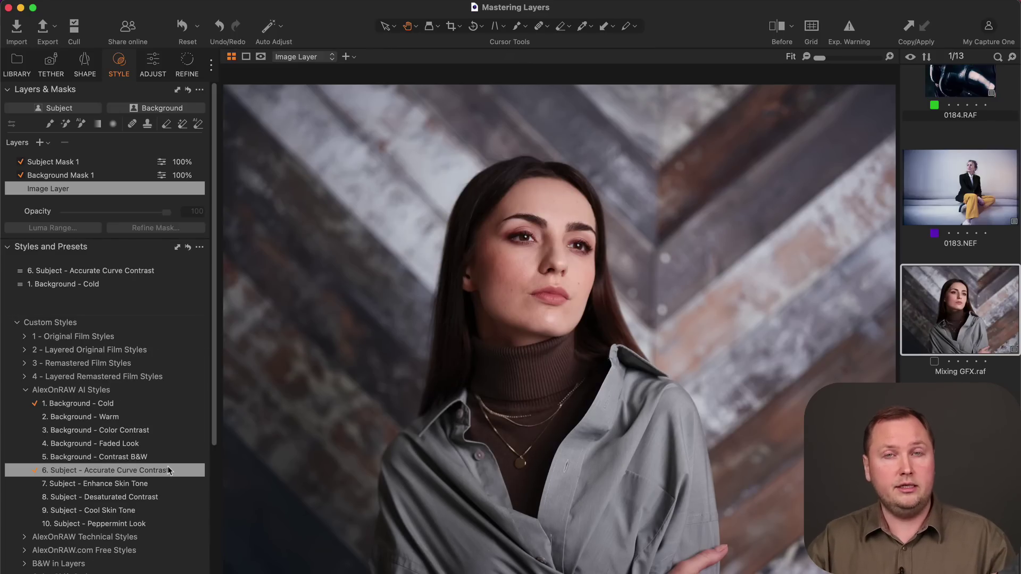
key(Down)
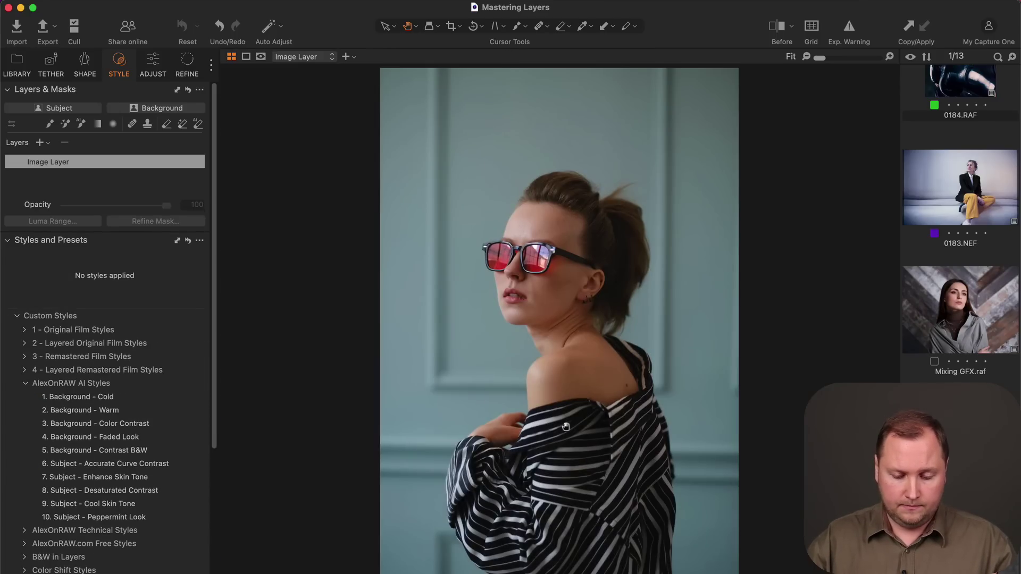
click(181, 437)
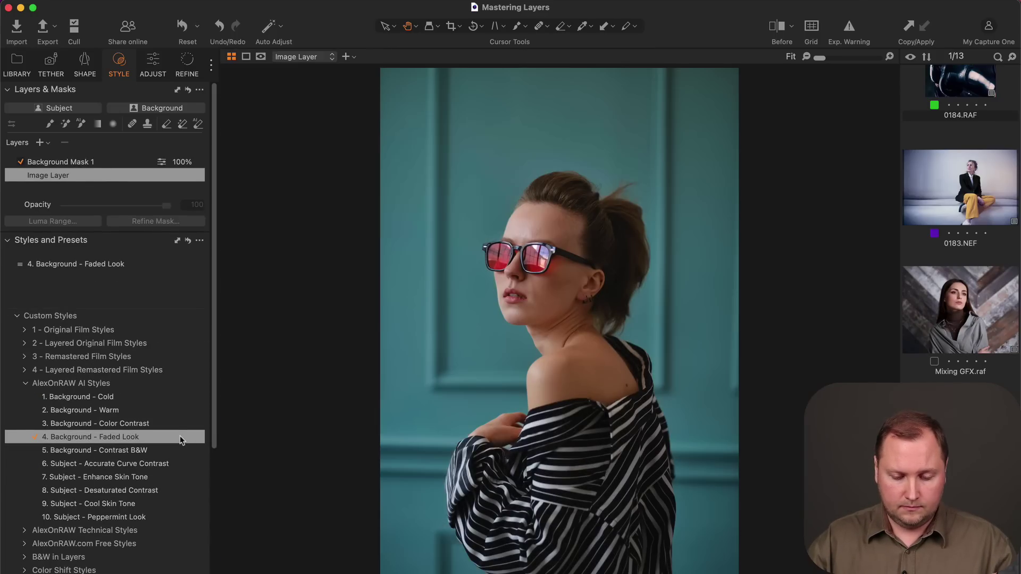
click(183, 479)
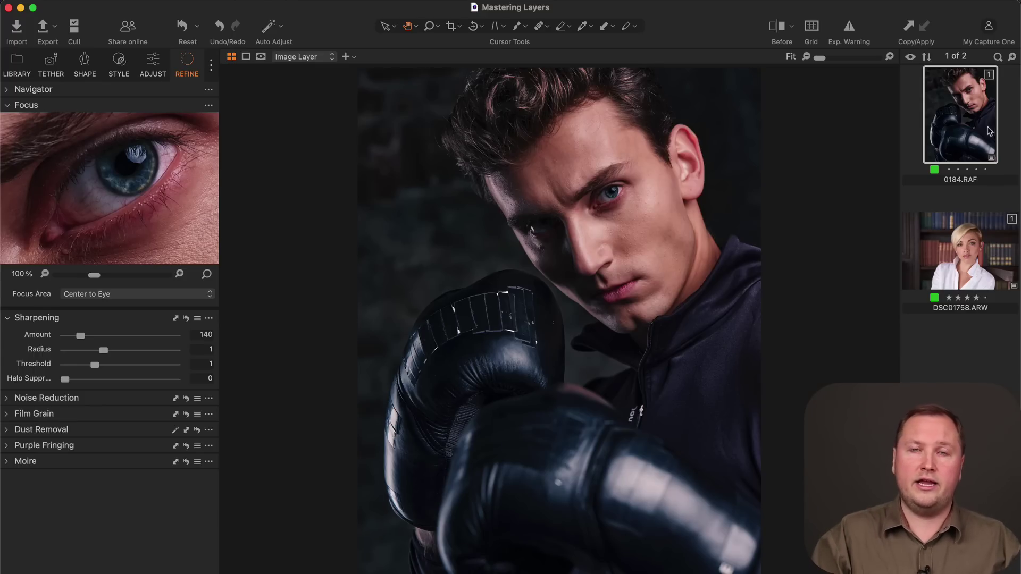
Switch to the blonde portrait DSC01758.ARW and open the Focus Area choices.
key(Down)
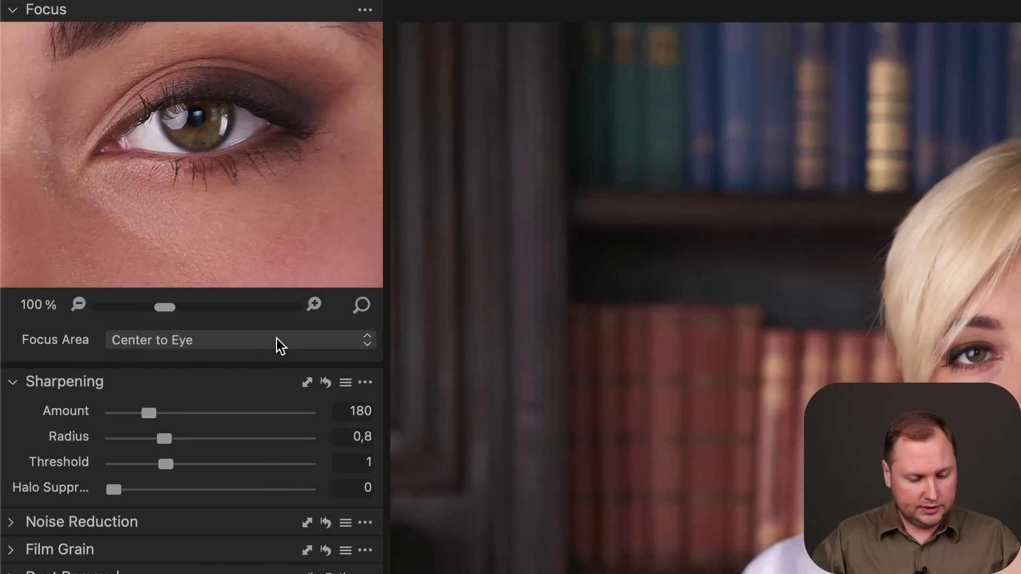
click(159, 295)
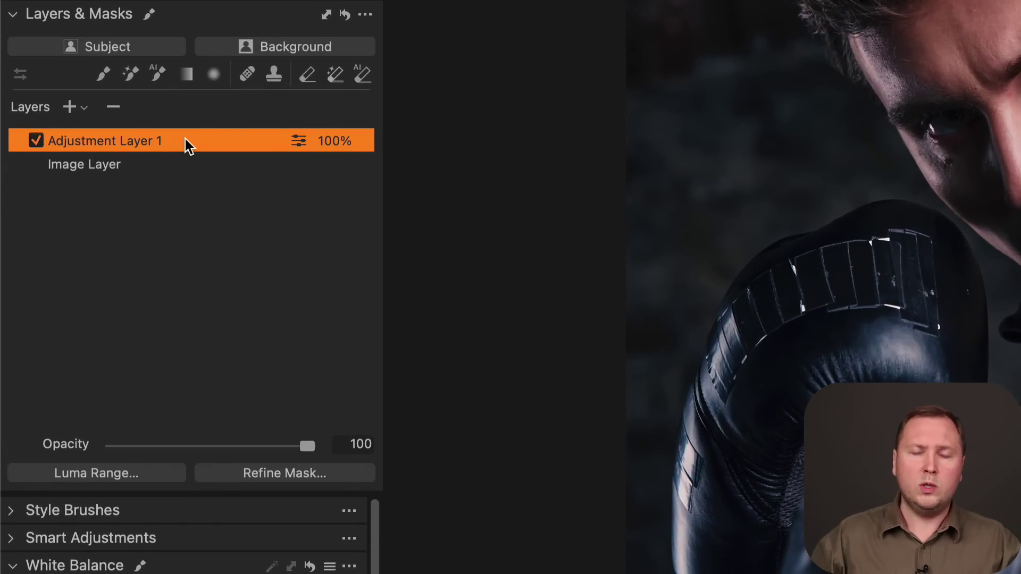
Add a new layer using Copy Mask From > Adjustment Layer 1.
right_click(185, 139)
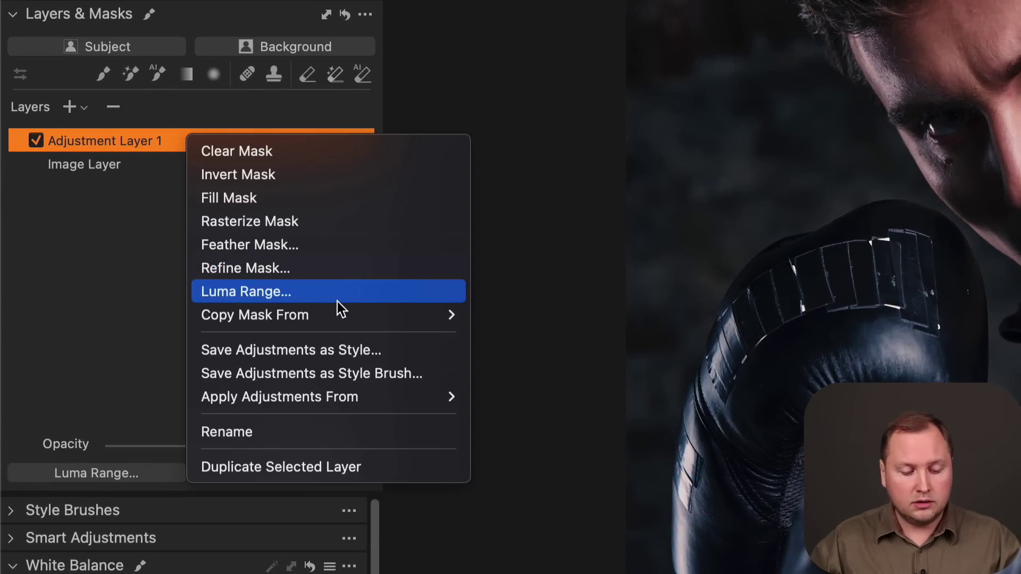
mouse_move(335, 311)
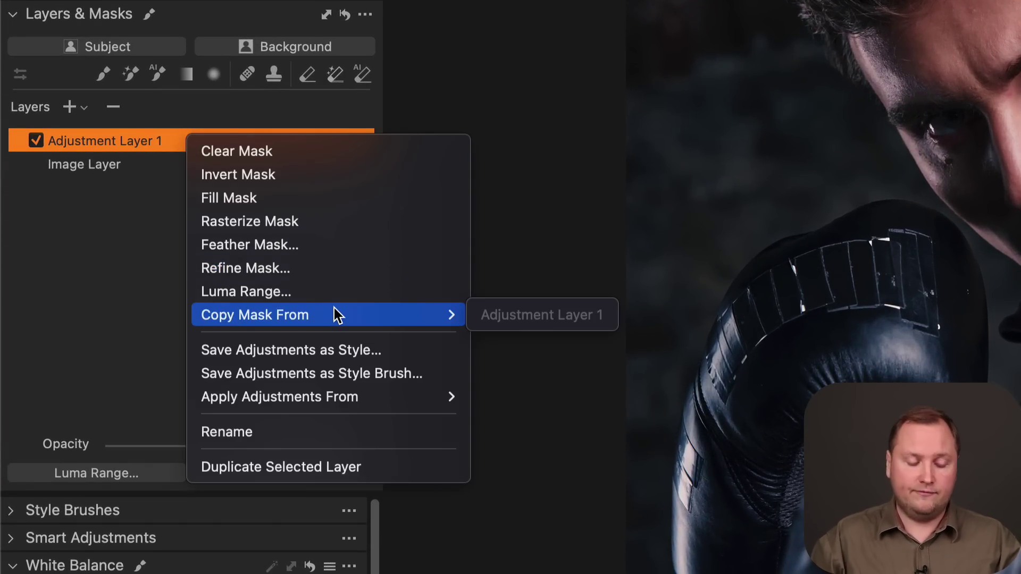
click(405, 467)
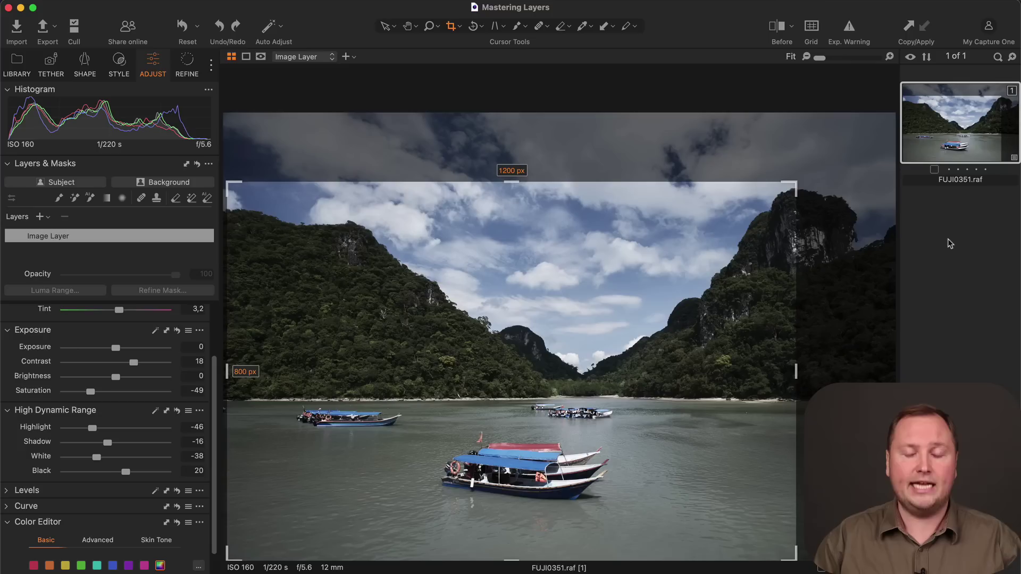
click(197, 26)
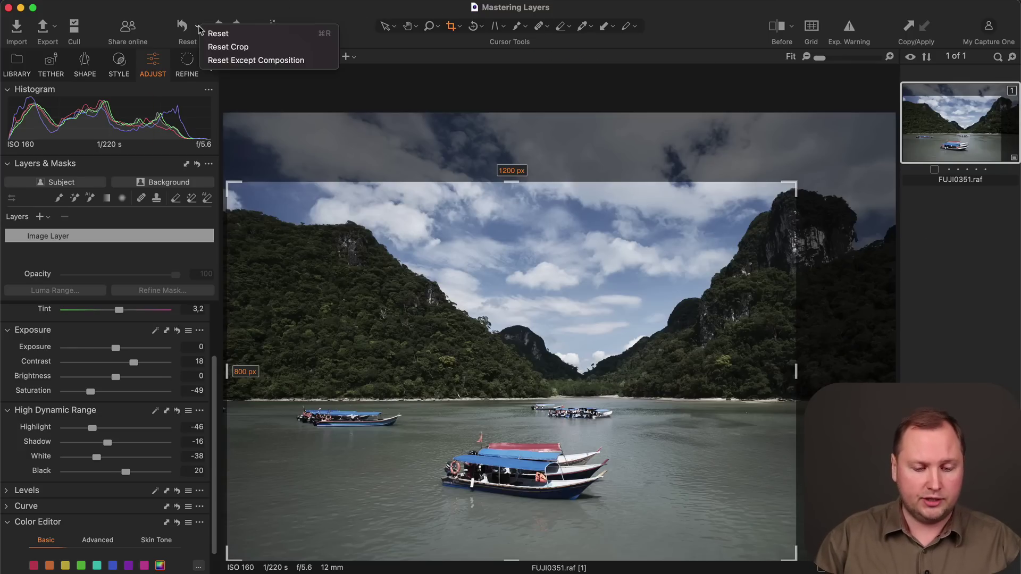
click(280, 48)
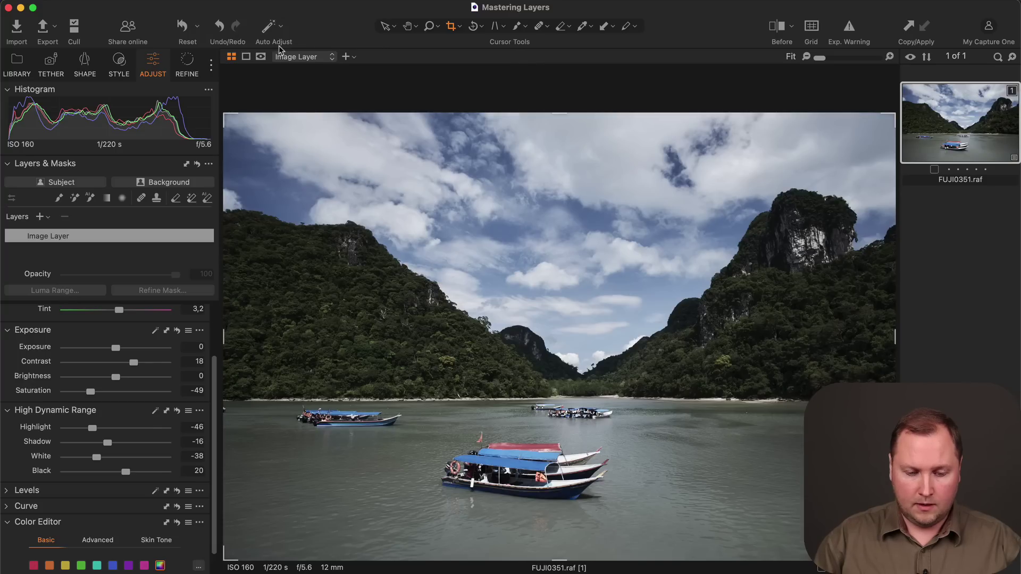
key(super+z)
click(196, 26)
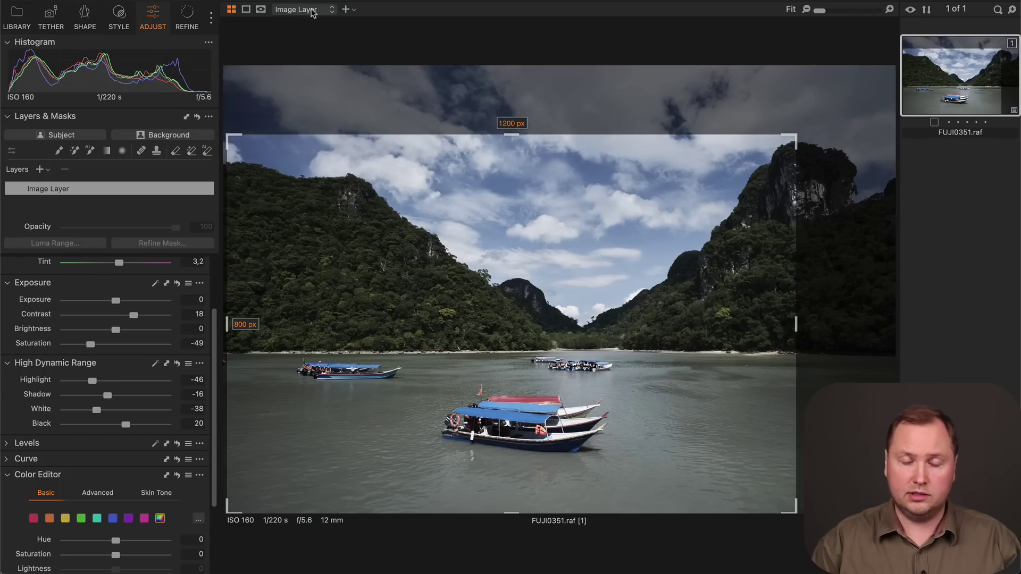
Scroll Contrast, Saturation, Highlight, Shadow, White and Black to 0 using Speed Edit keys W, R, A, S, D, F.
key(w)
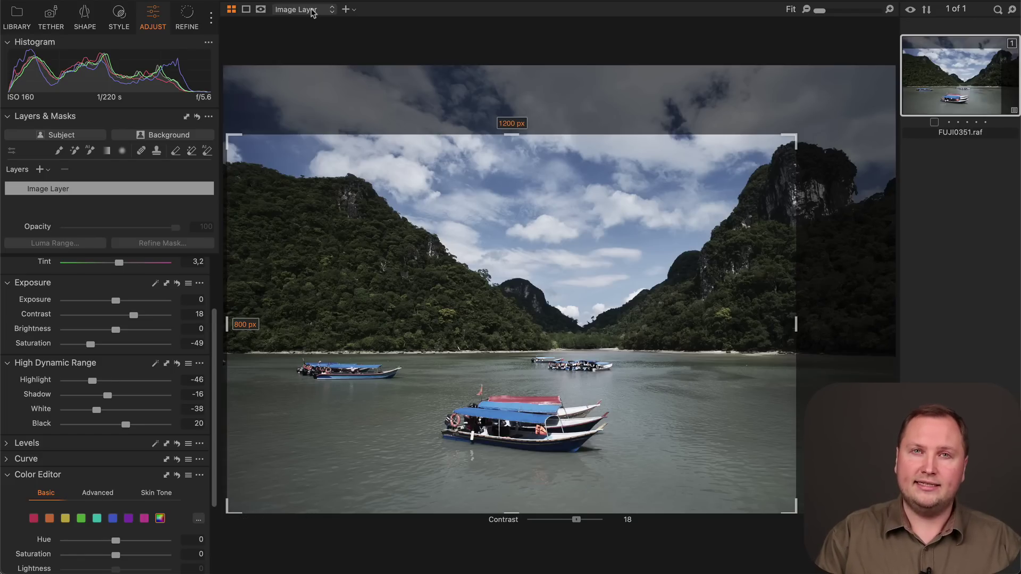
scroll(312, 13, down, 5)
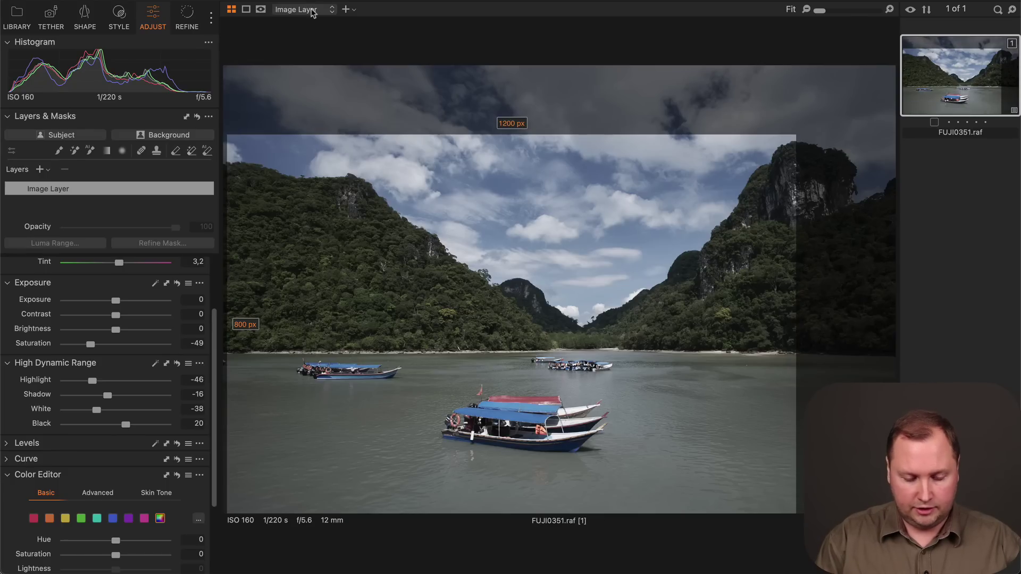
key(r)
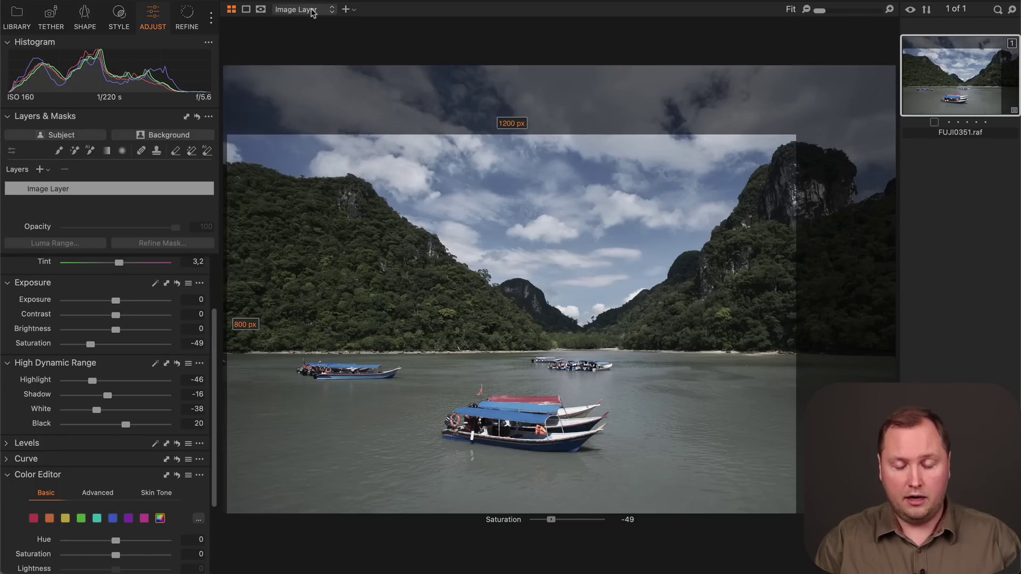
scroll(312, 14, up, 10)
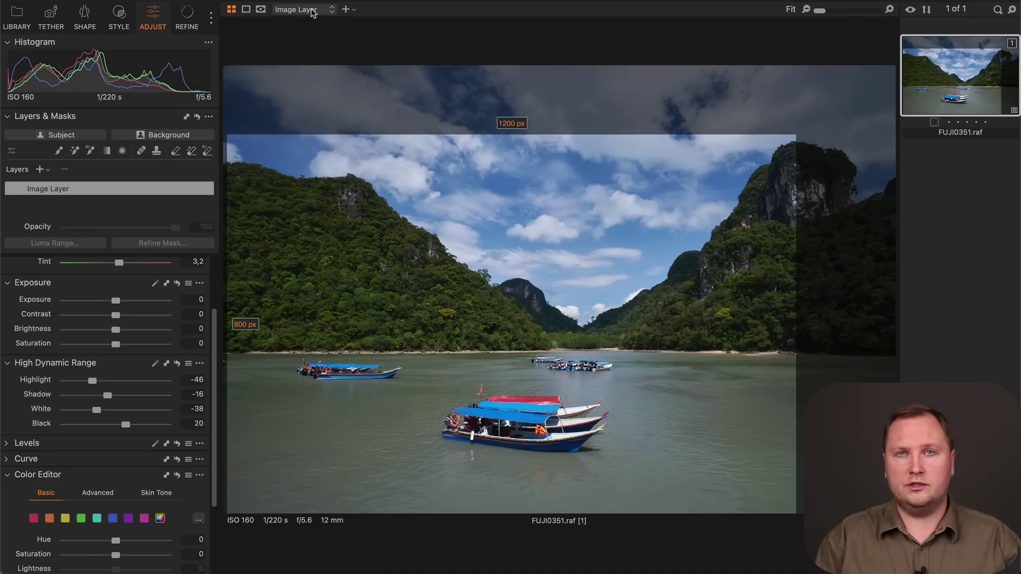
key(a)
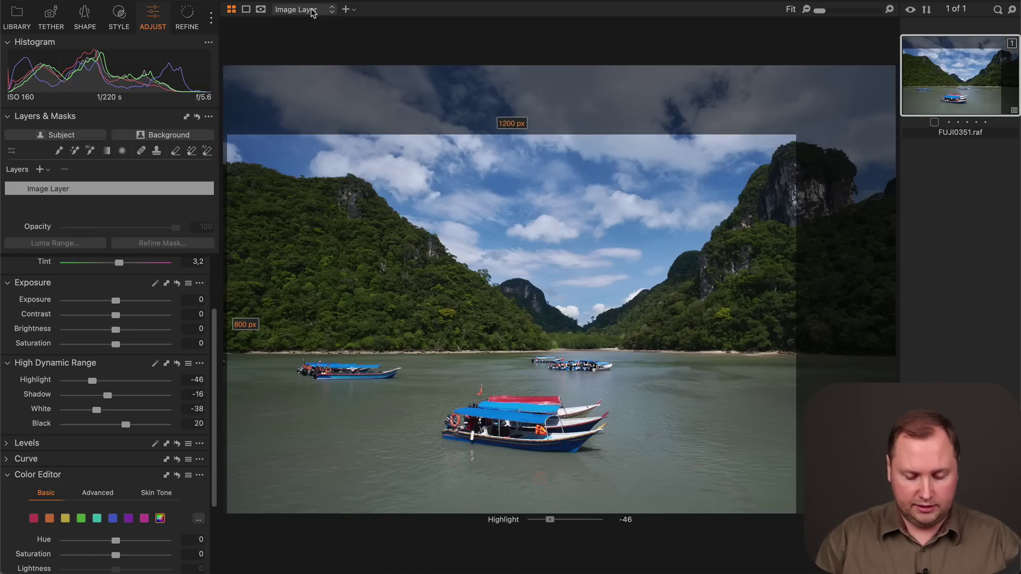
scroll(312, 13, up, 10)
key(s)
scroll(313, 13, up, 4)
key(d)
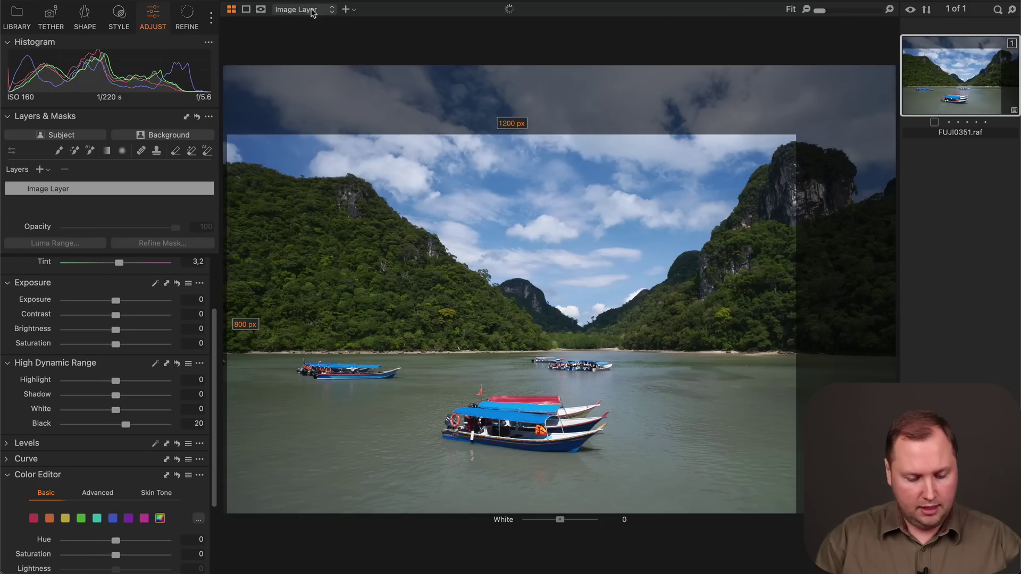
scroll(313, 14, up, 9)
key(f)
scroll(313, 14, down, 5)
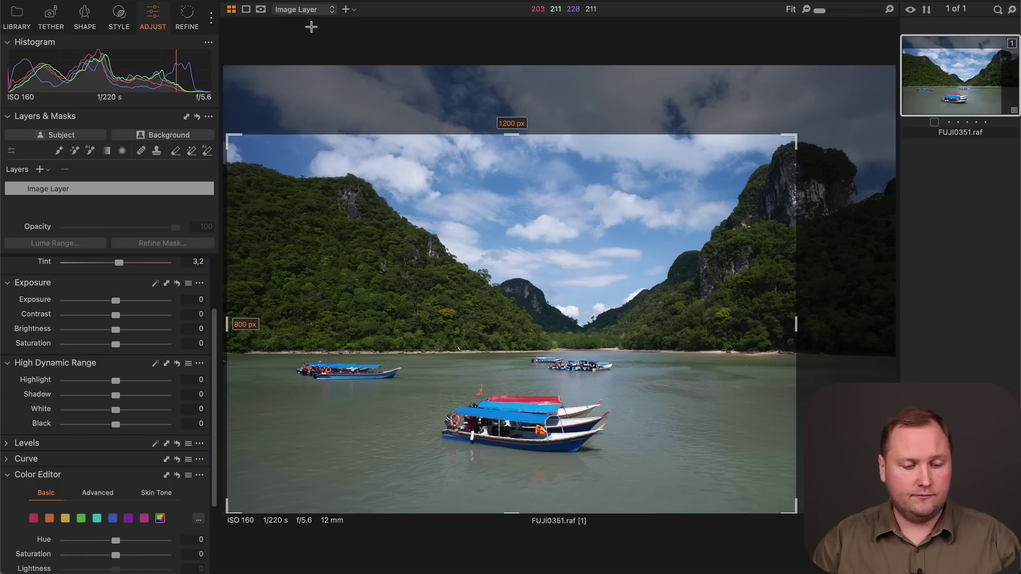
In Edit Keyboard Shortcuts, search 'reset' and select the Reset Crop and Reset Except Composition key fields.
click(130, 0)
click(143, 76)
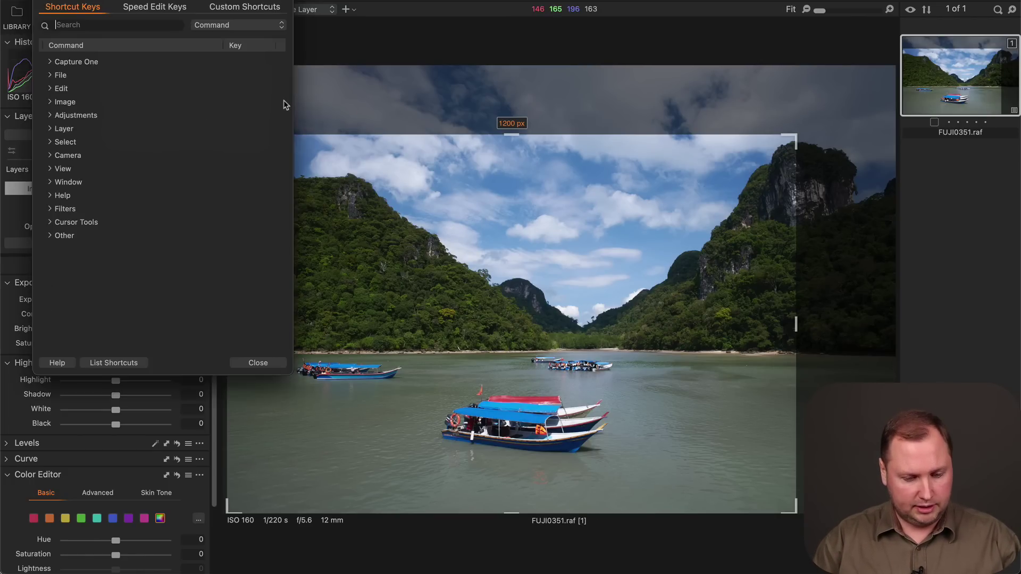
text(reset)
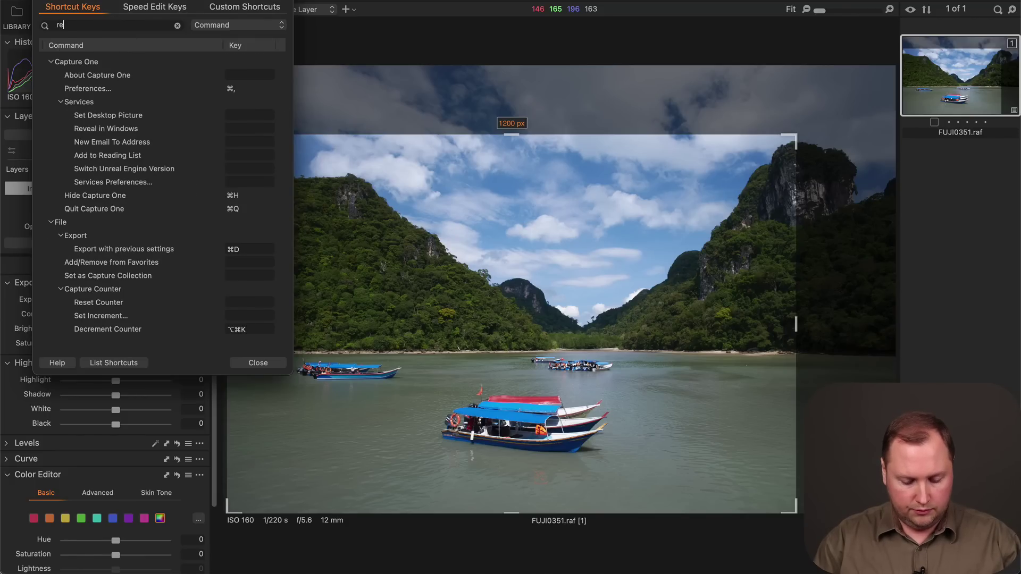
click(247, 236)
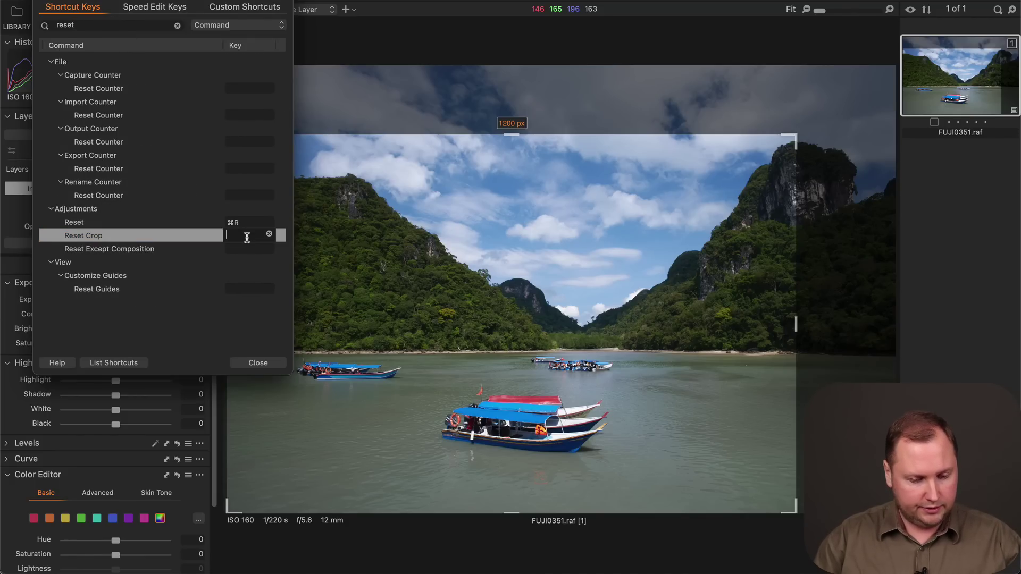
click(251, 251)
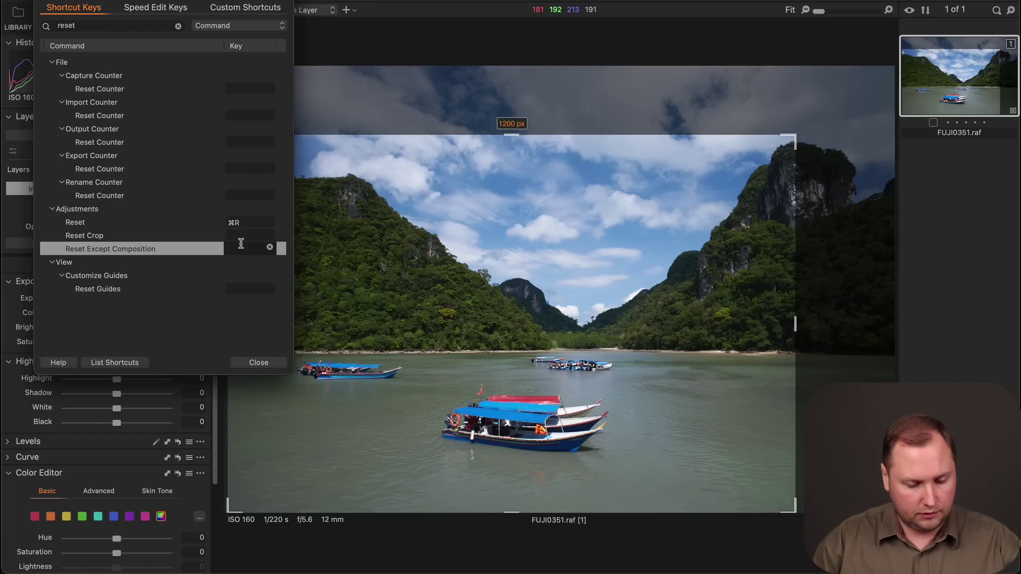
Add a custom shortcut entry for Crop Aspect Ratio 3x4.
click(227, 13)
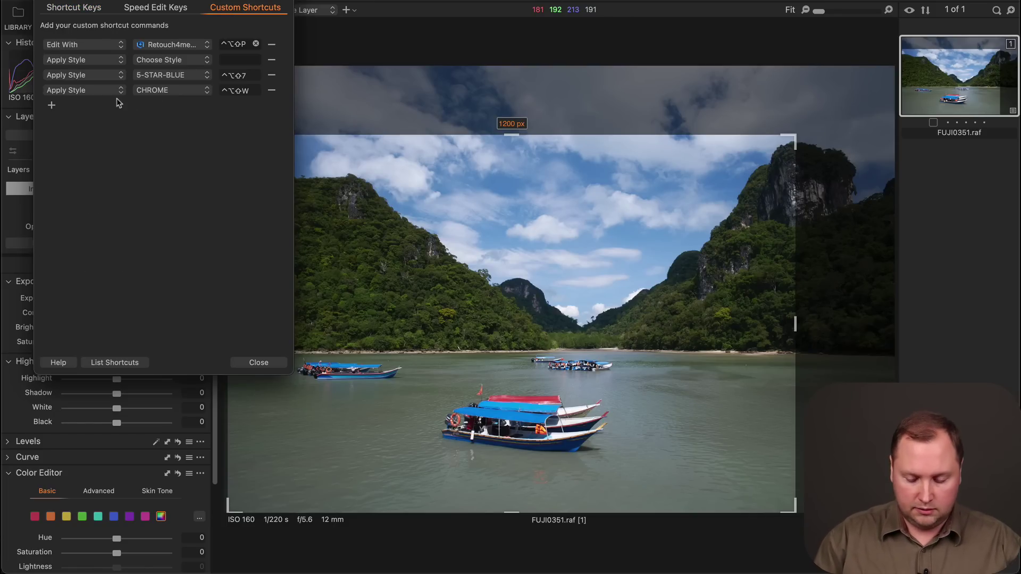
click(51, 109)
click(80, 192)
click(194, 107)
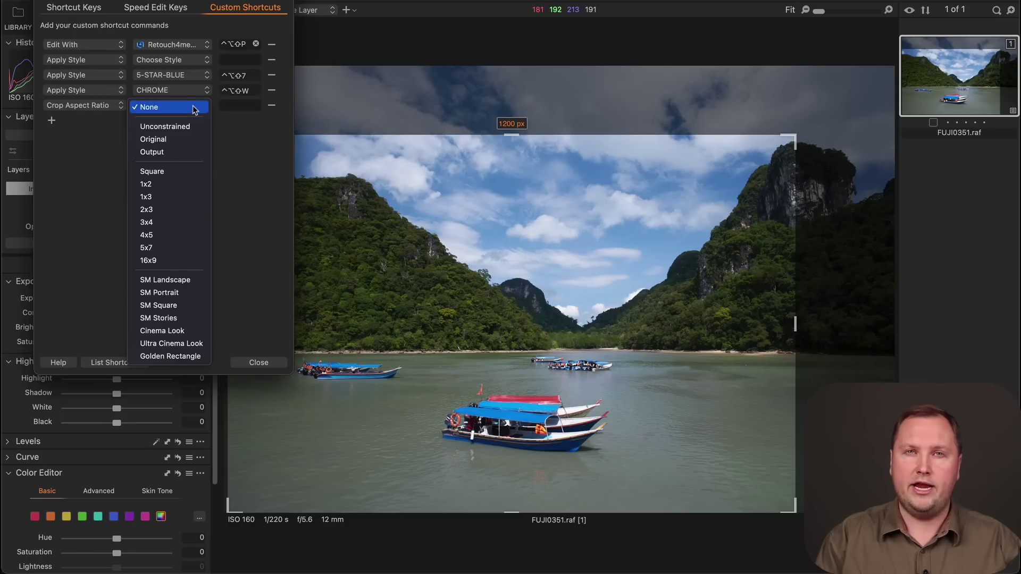
click(164, 222)
click(243, 105)
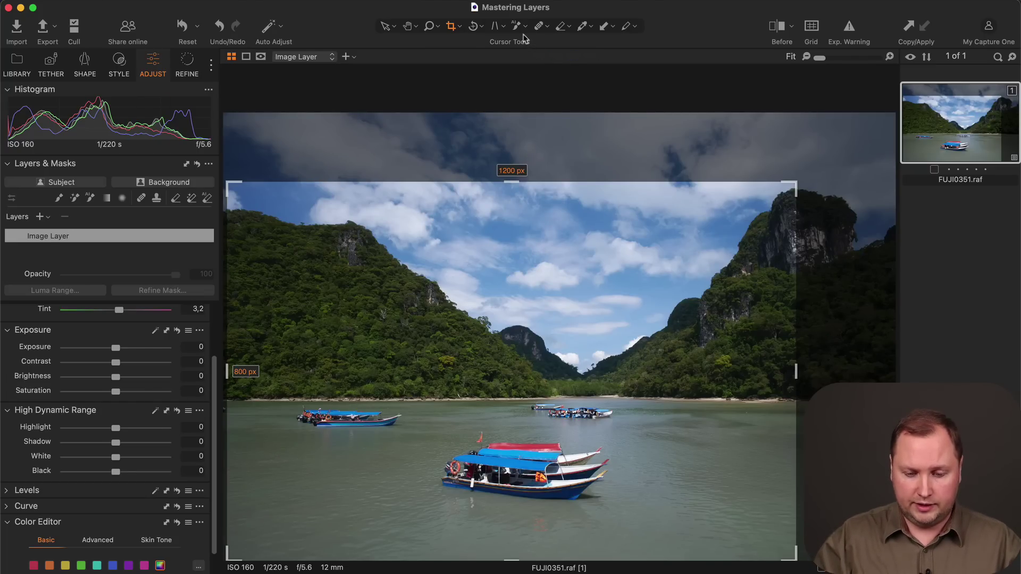
Try the AI mask and Magic Brush tools, switching each to subtract with Option.
click(516, 30)
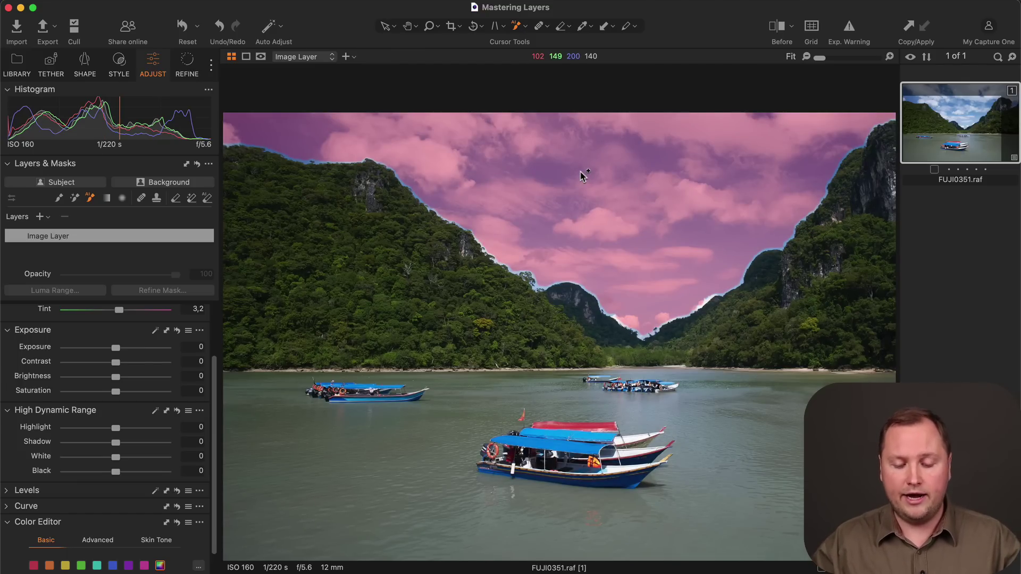
key(alt)
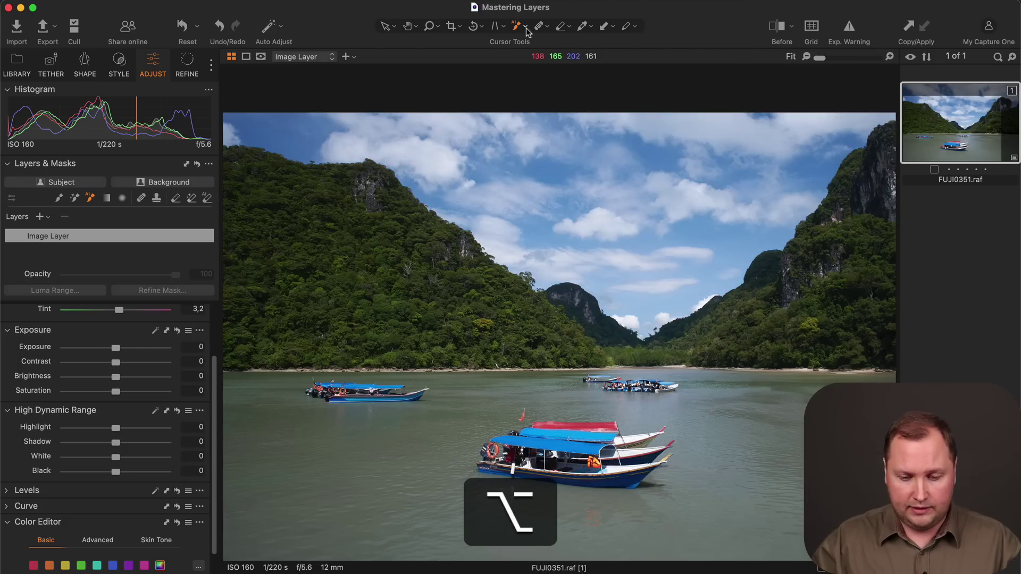
click(526, 27)
click(621, 51)
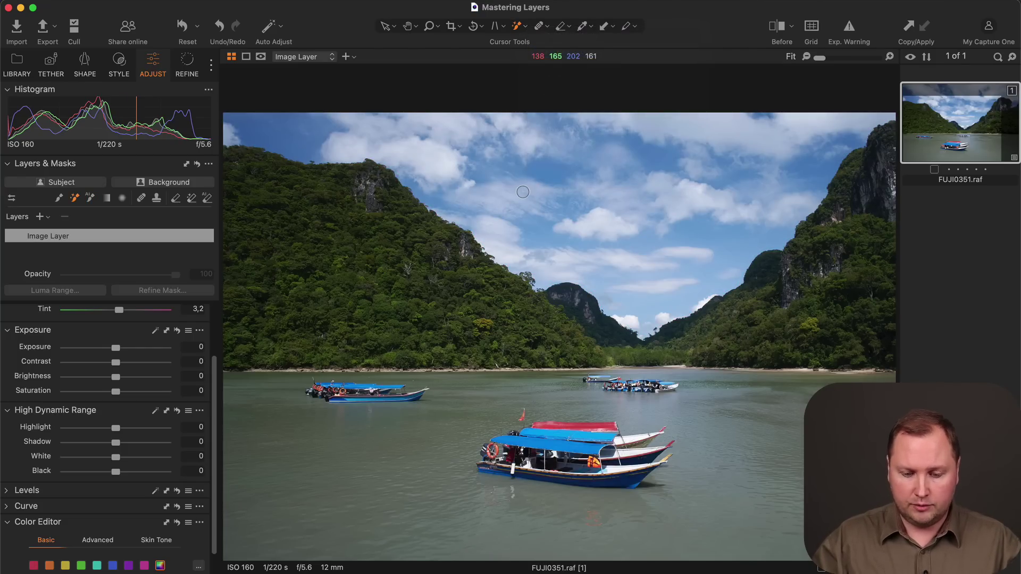
key(alt)
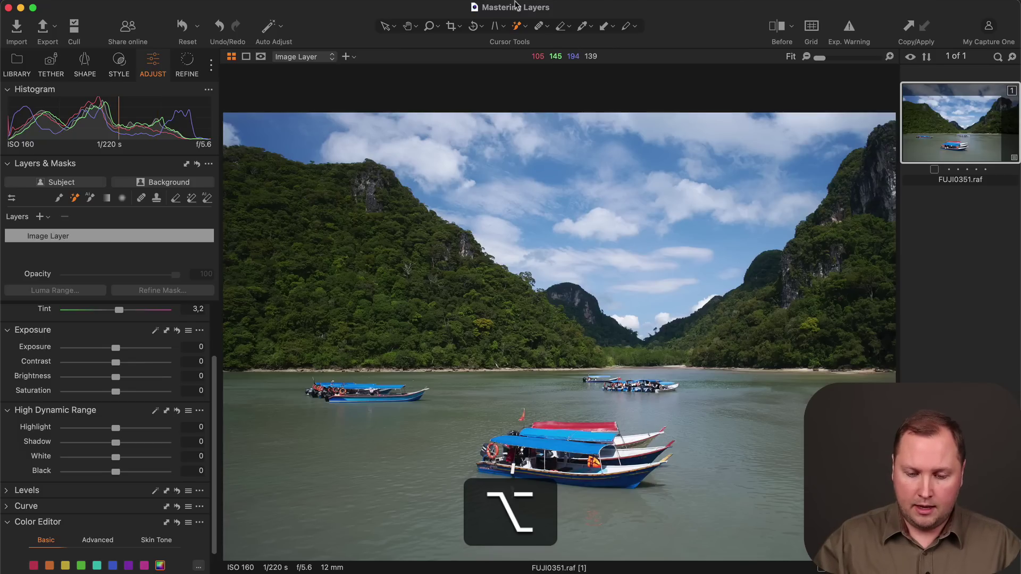
Switch to Draw Mask and hold Option to toggle the brush to erasing.
click(525, 28)
click(573, 33)
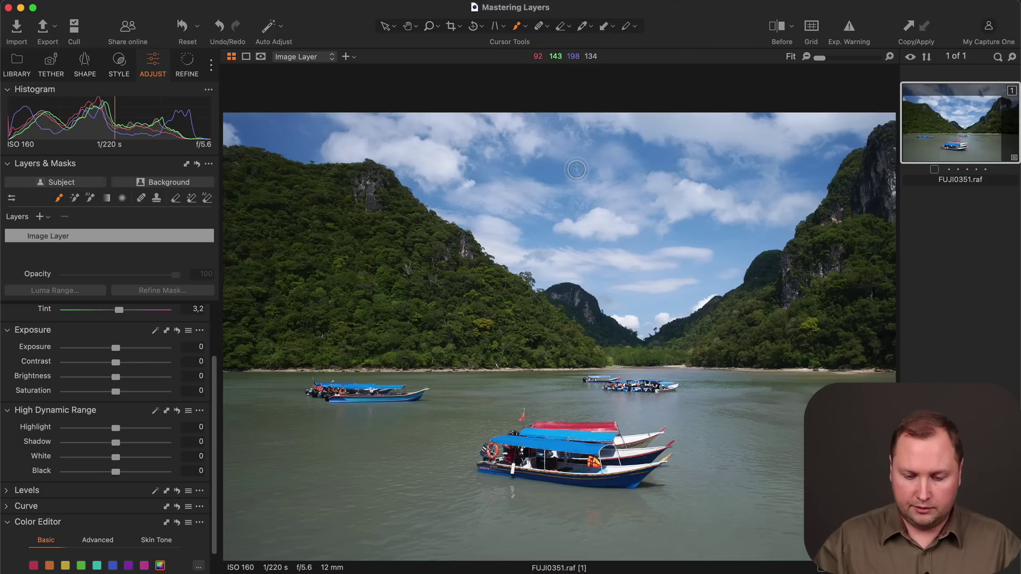
key(alt)
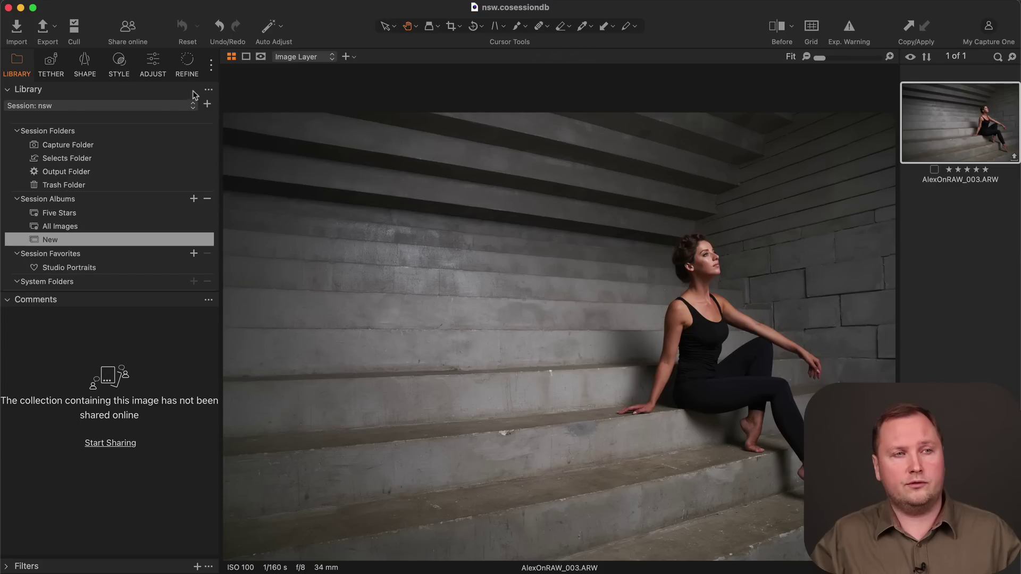
Share the New collection online and comment 'Nice!' on AlexOnRAW_003.ARW.
click(128, 37)
click(164, 67)
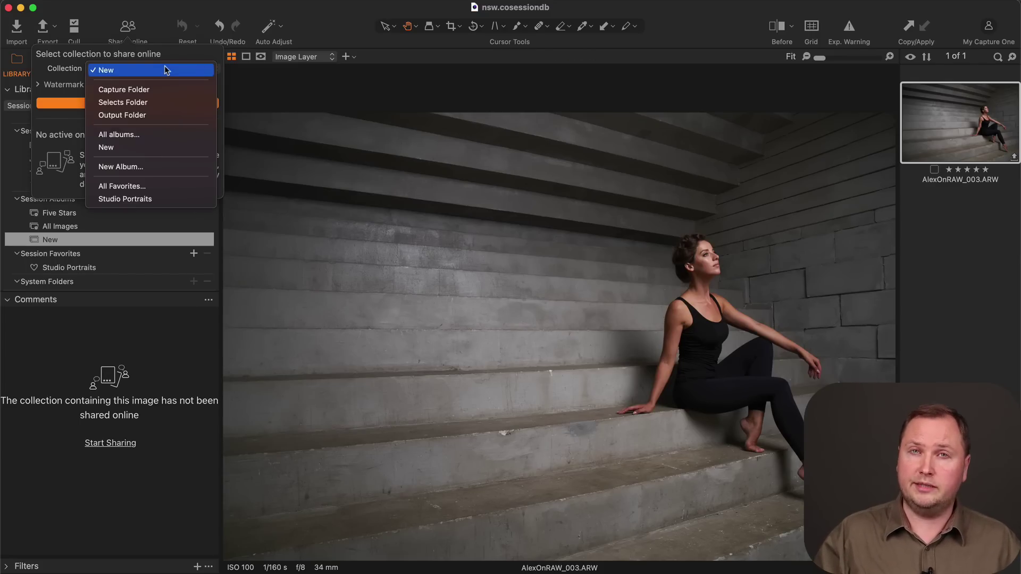
click(117, 148)
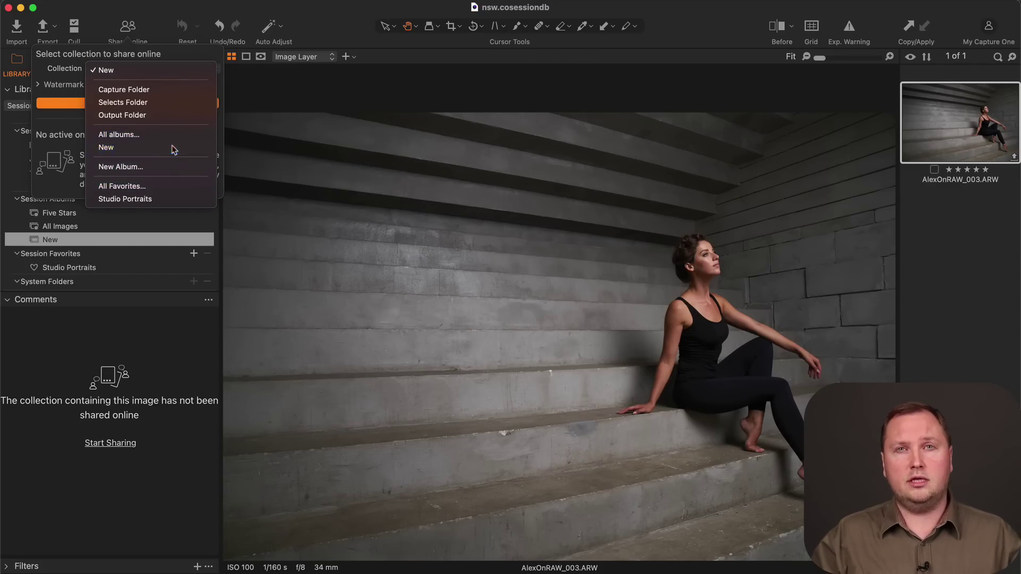
click(71, 495)
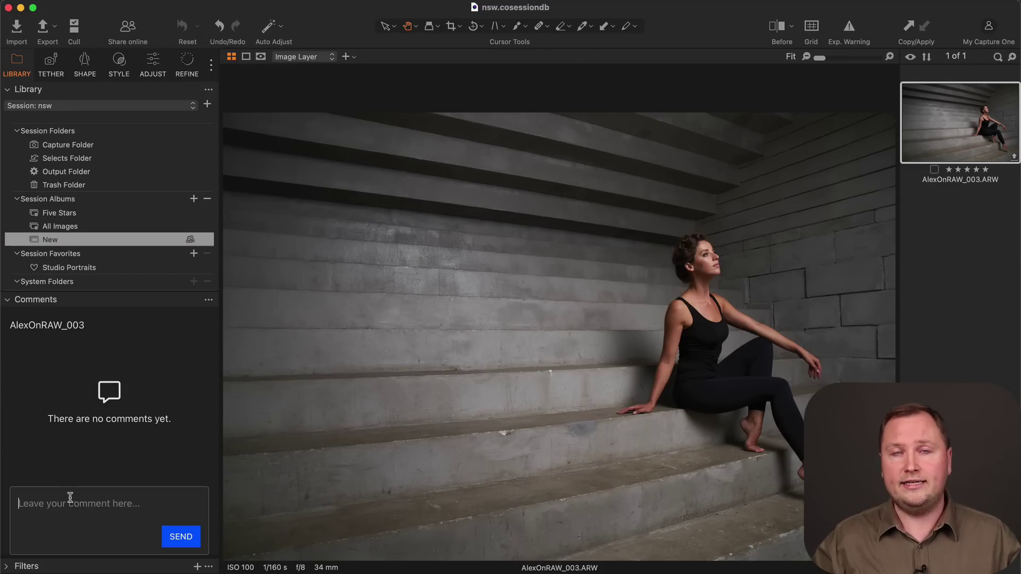
text(Nice!)
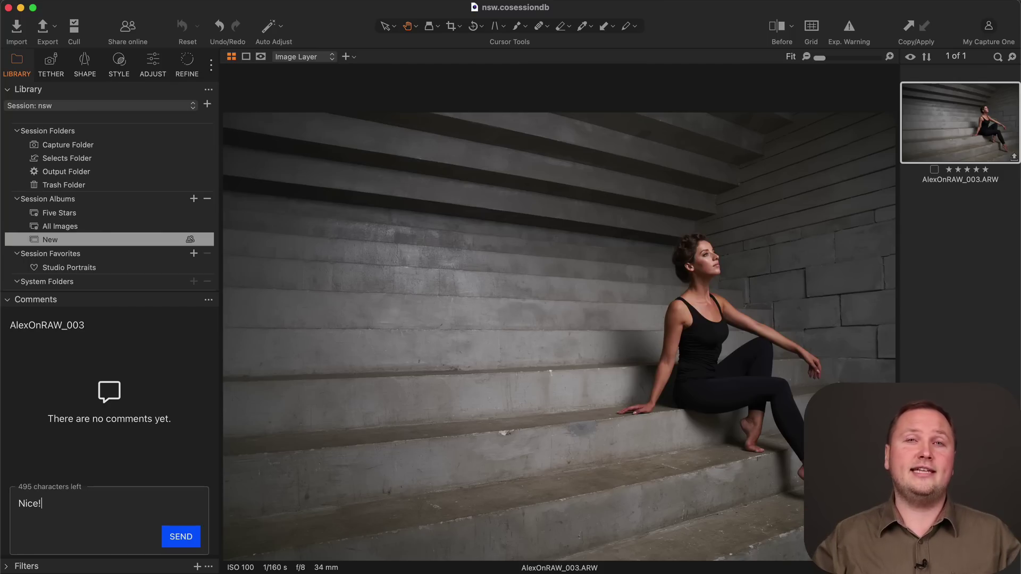